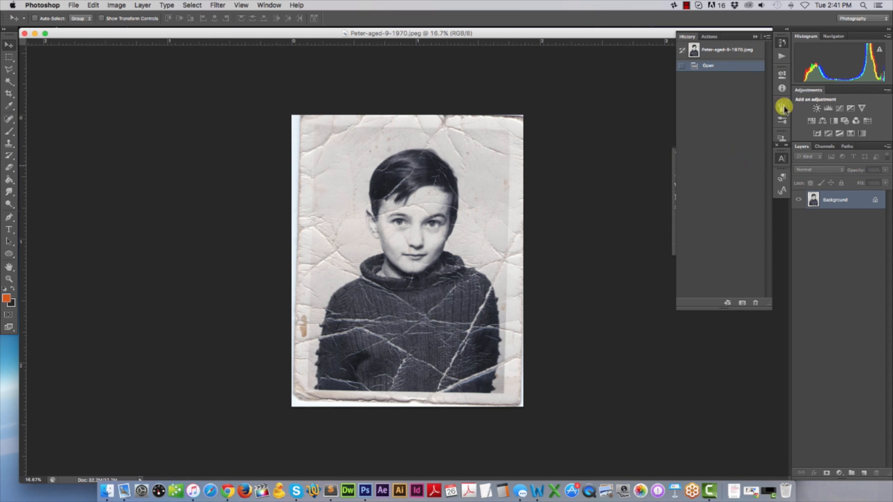
Step: Collapse the open History and Character panels and duplicate the Background layer
left_click(782, 47)
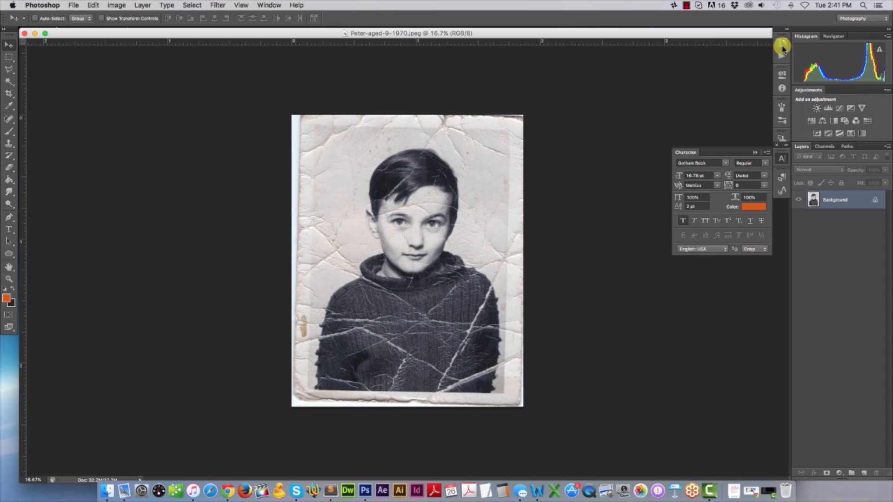
left_click(782, 161)
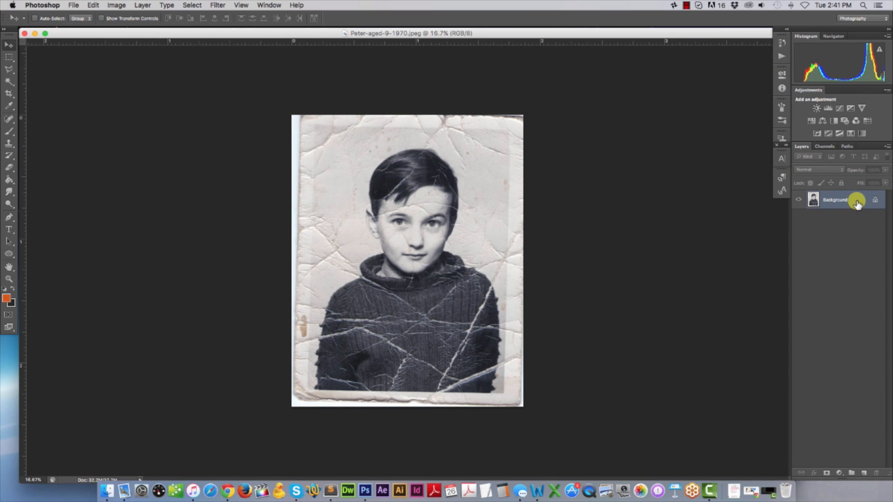
left_click_drag(854, 201, 864, 474)
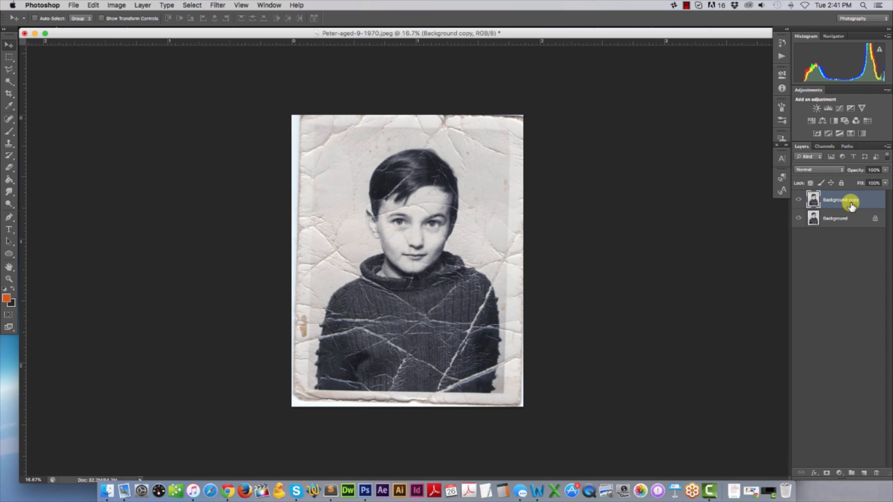
Step: Outline the portrait inside its worn border with the Polygonal Lasso and cut it from the Background copy layer
left_click(10, 56)
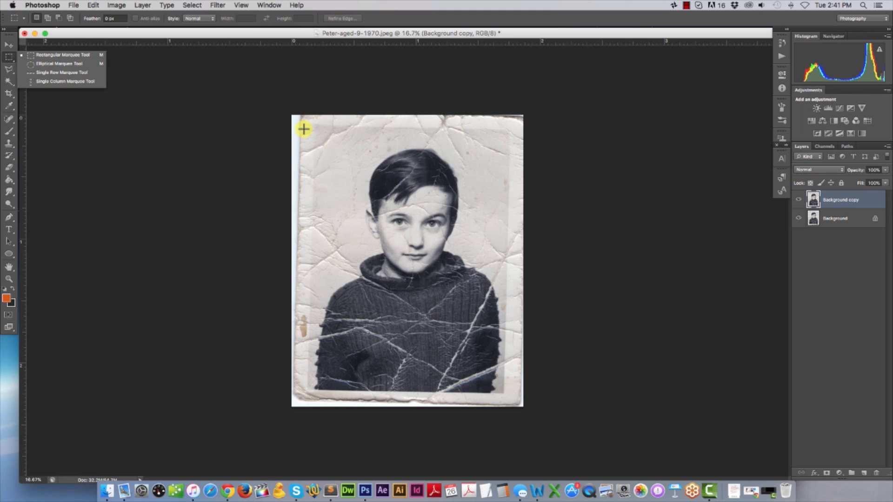
left_click(42, 55)
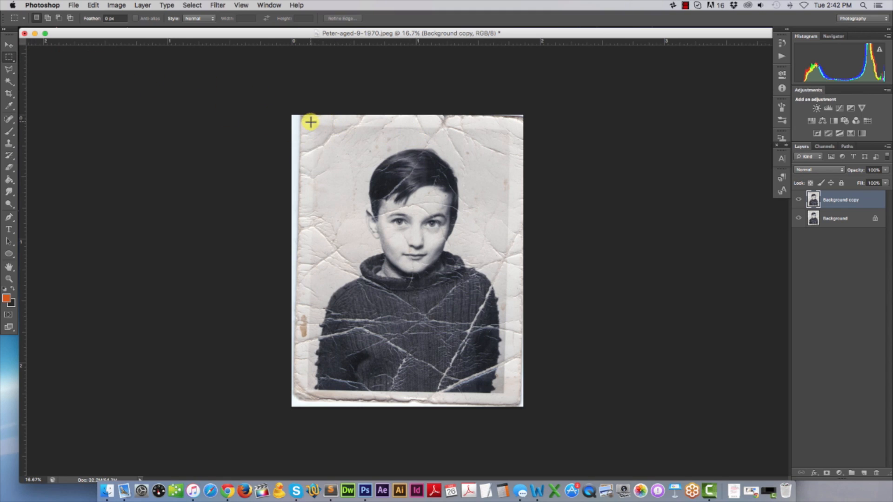
left_click(9, 69)
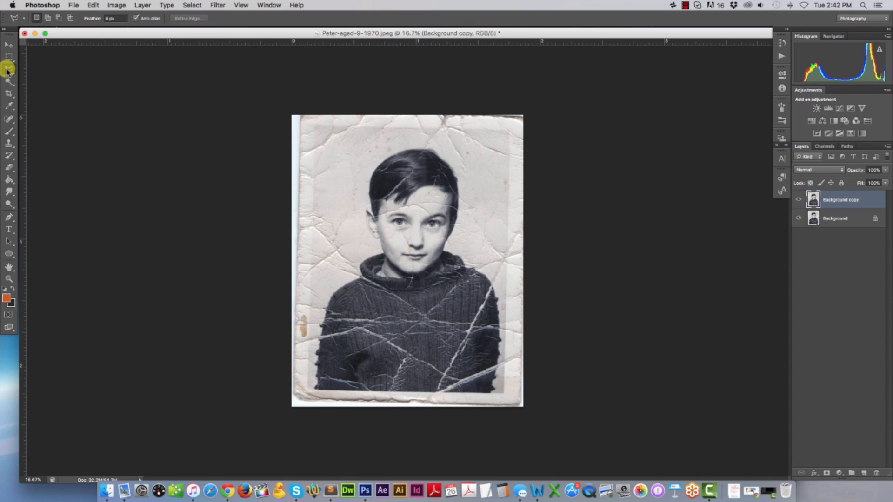
left_click(314, 126)
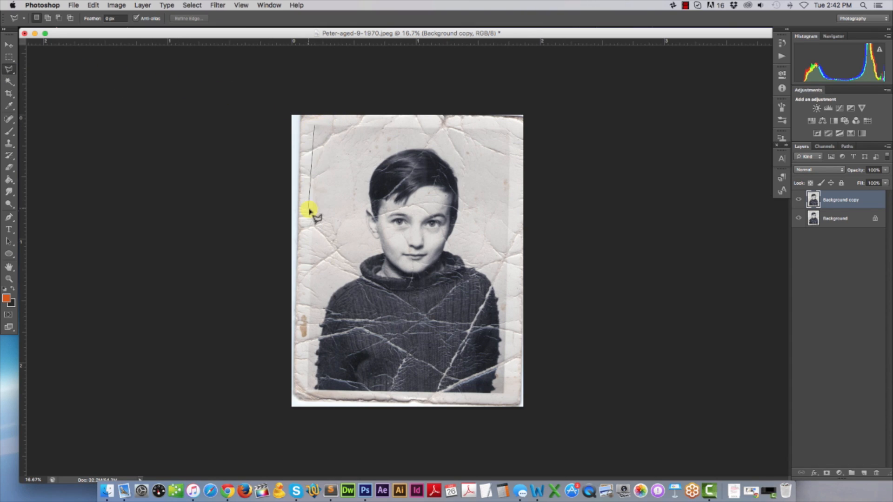
left_click(308, 392)
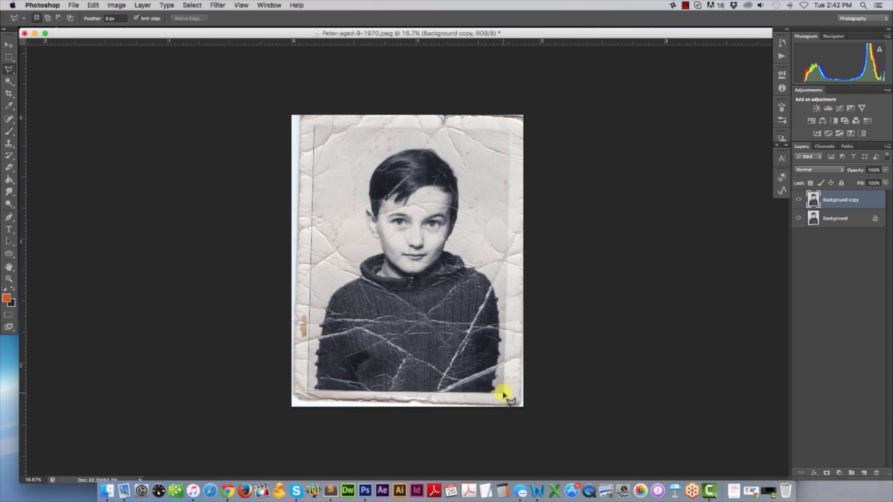
left_click(503, 393)
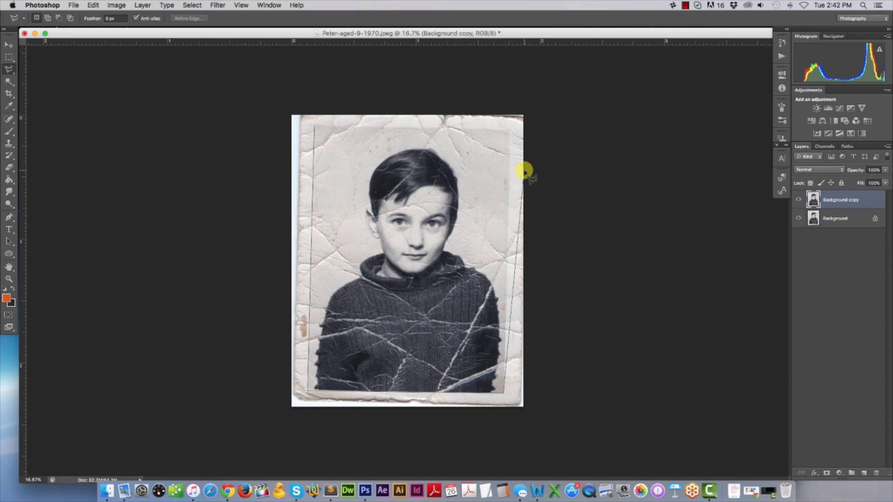
left_click(509, 132)
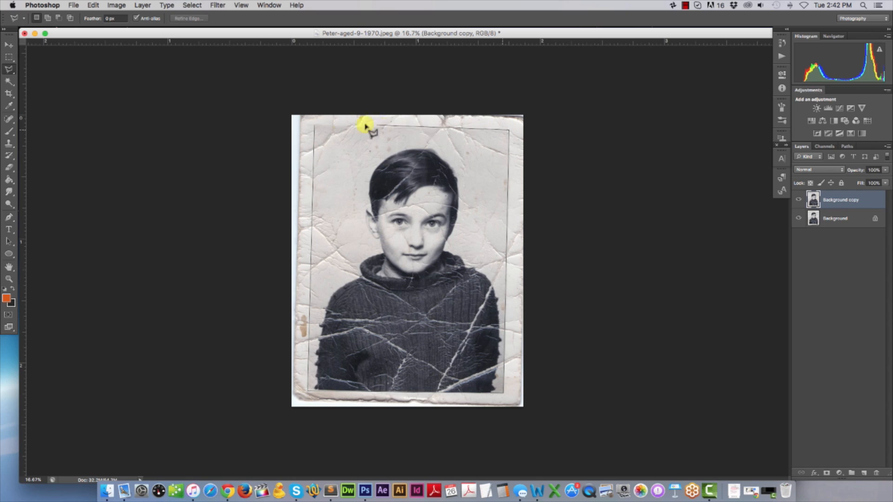
left_click(315, 125)
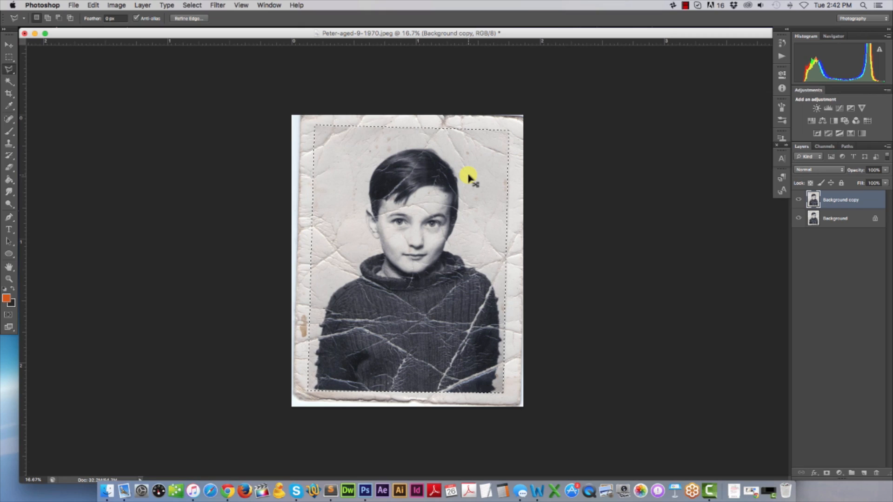
key("super+c")
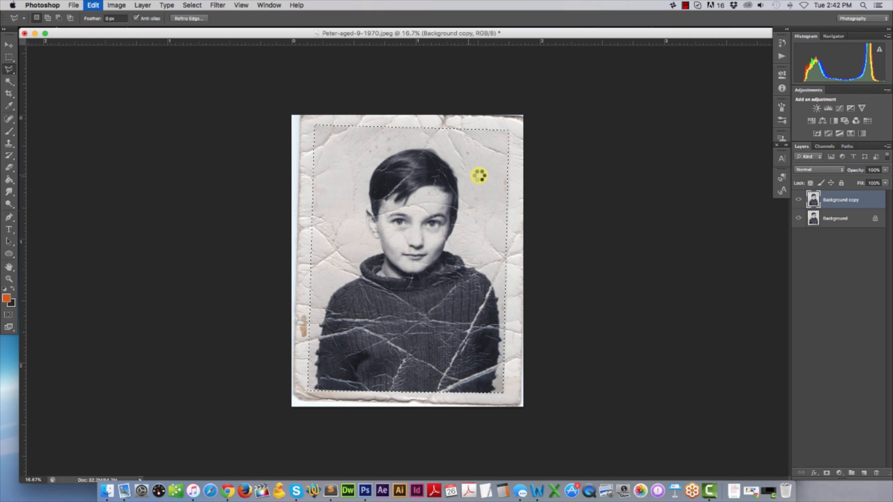
key("super+x")
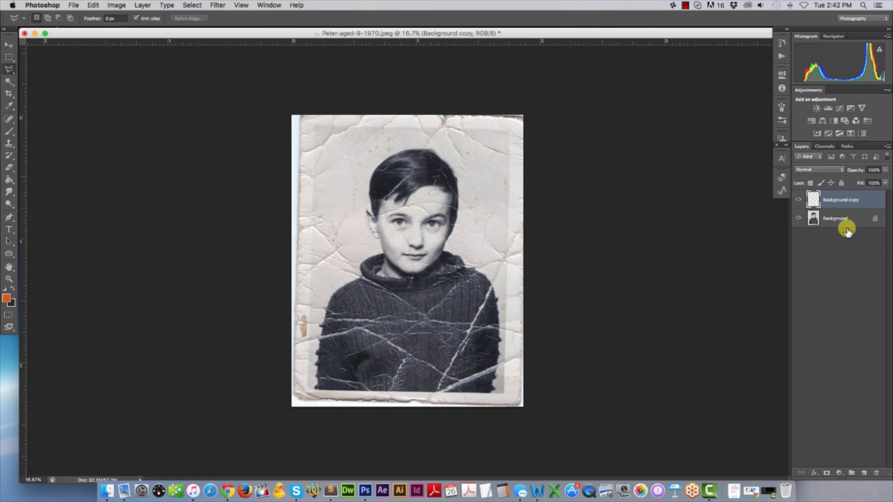
Step: Add a new layer directly above Background and fill it entirely with black (000000)
left_click(847, 222)
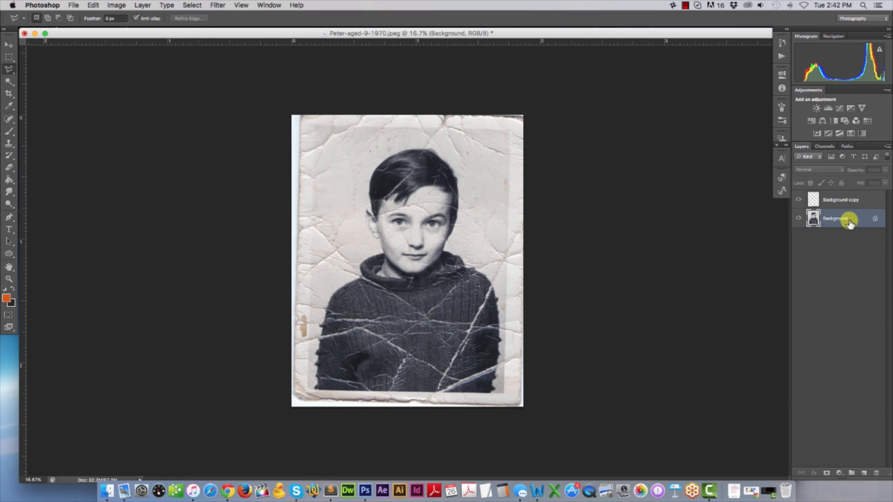
left_click(864, 473)
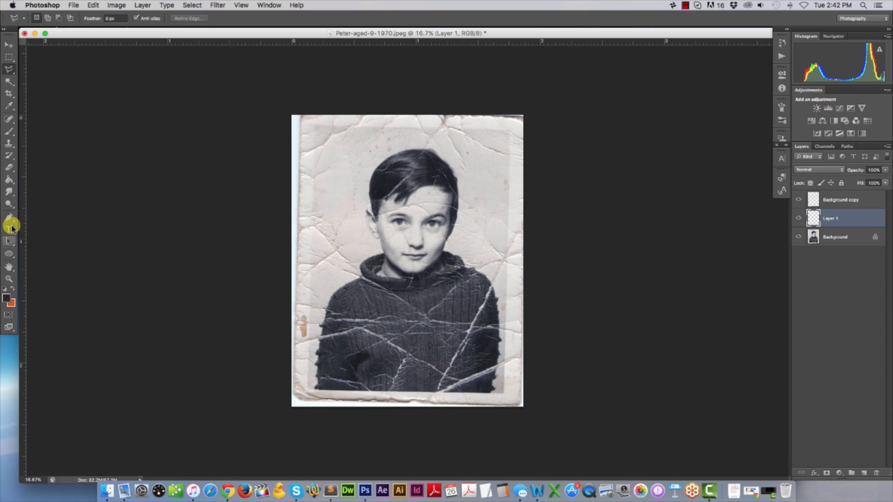
left_click(7, 297)
left_click_drag(586, 373, 562, 400)
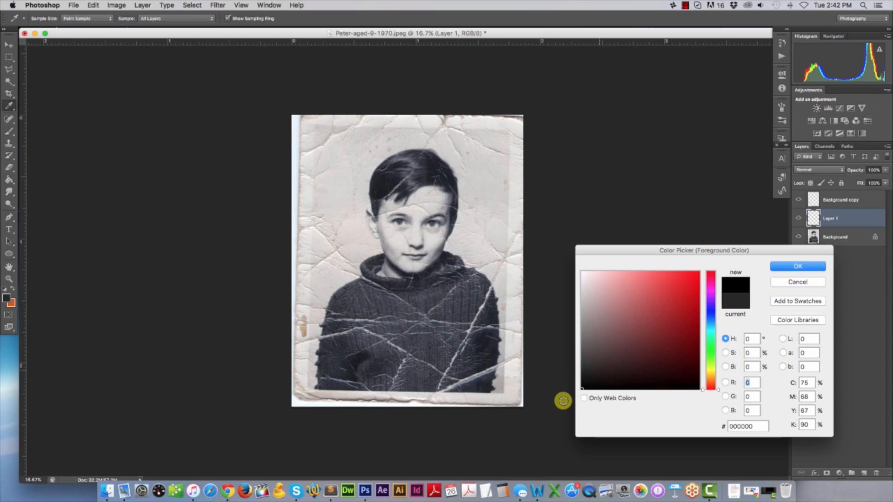
left_click(797, 266)
key("l")
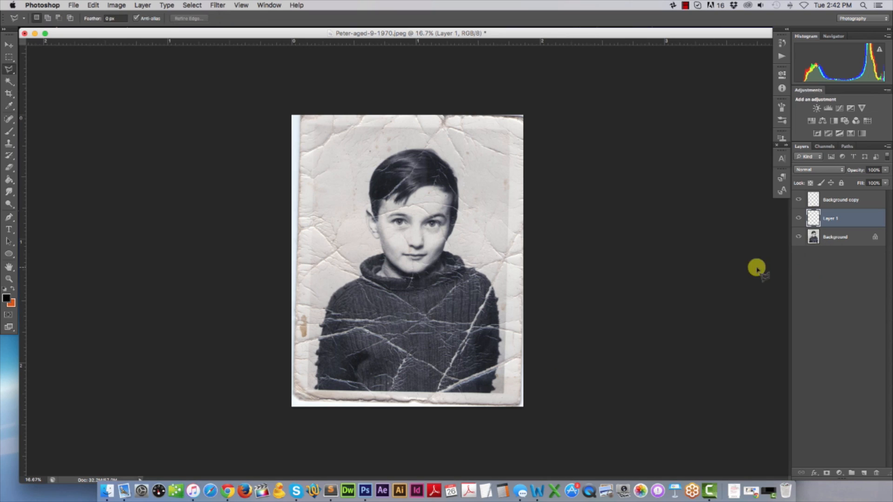
left_click(8, 299)
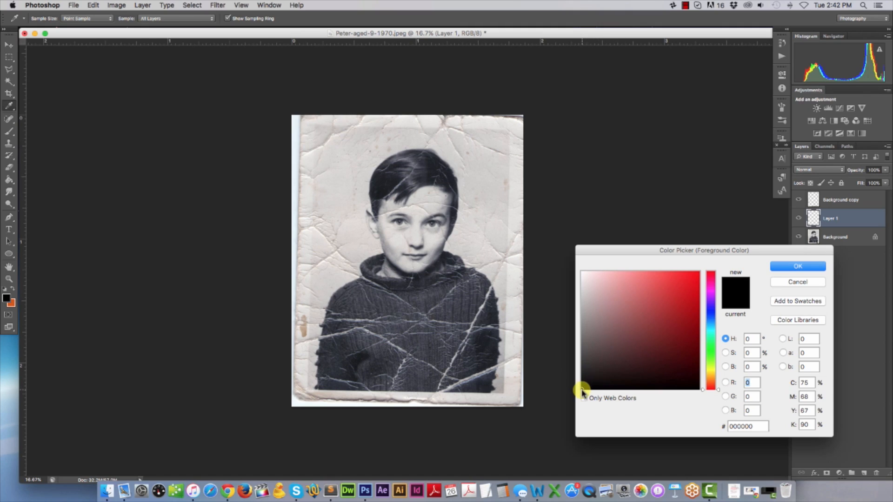
left_click(797, 267)
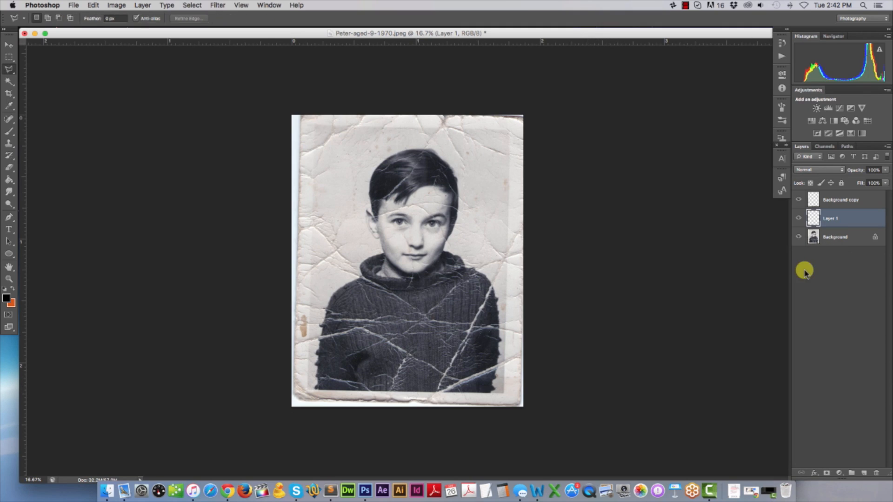
left_click(10, 181)
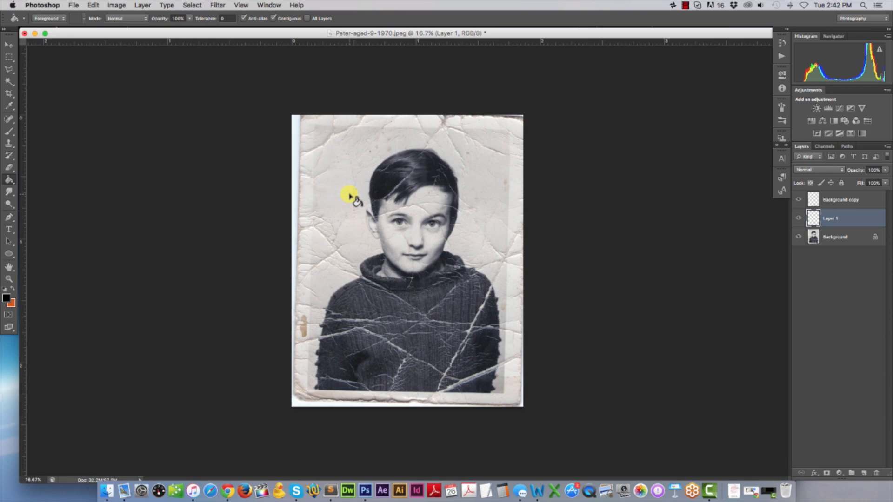
left_click(349, 193)
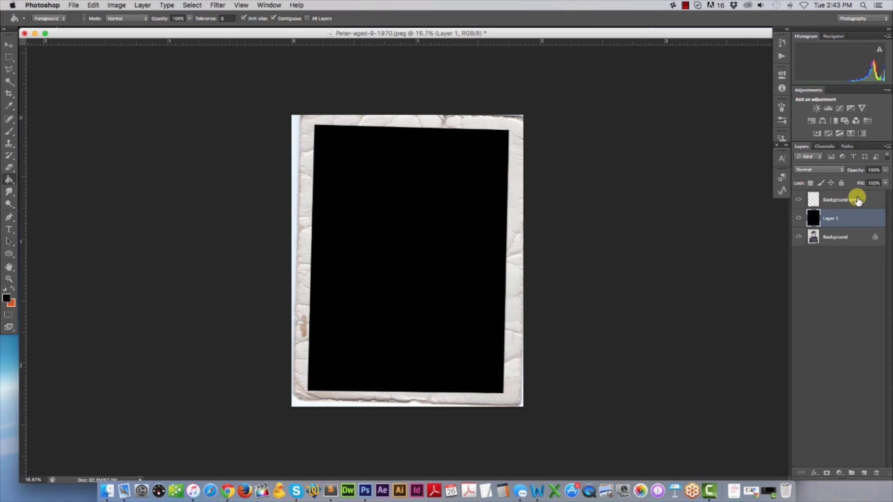
Step: Delete the Background copy layer and paste the cut portrait onto its own layer above the black fill
left_click(806, 196)
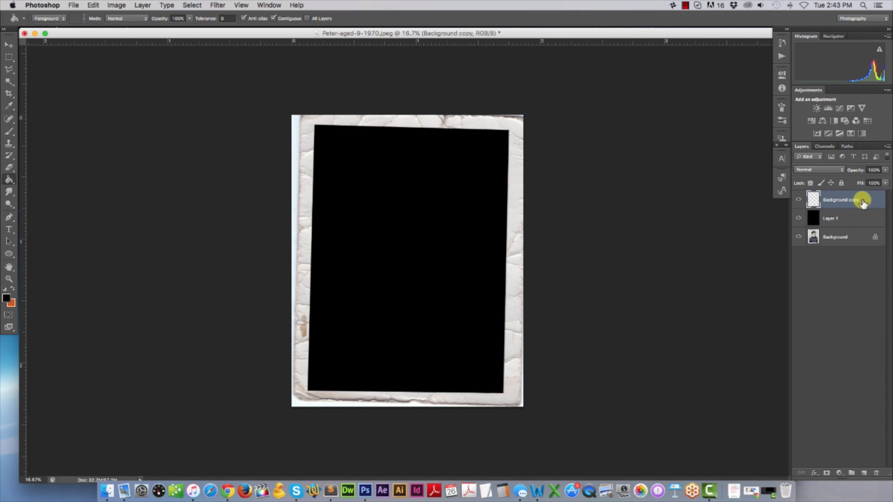
left_click(876, 473)
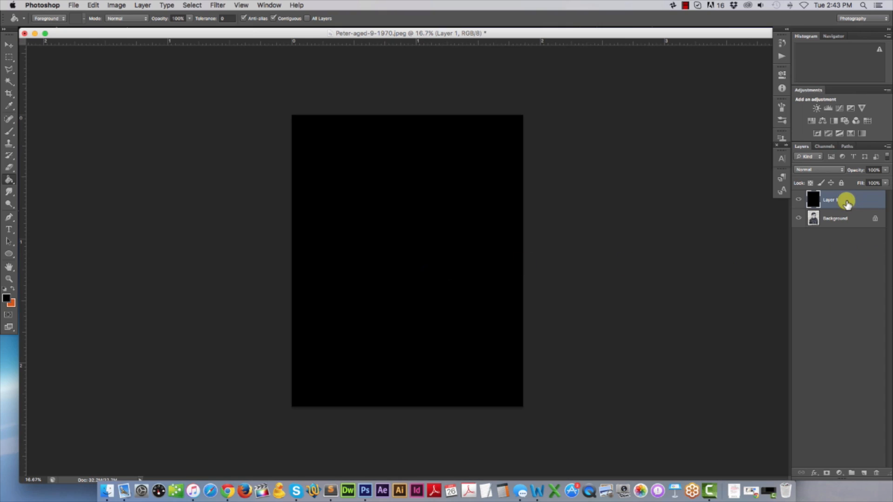
left_click(9, 45)
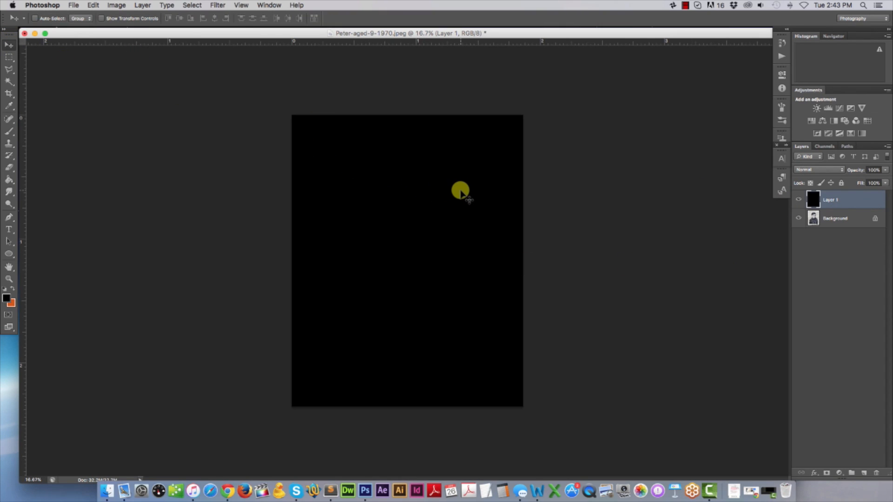
key("super+v")
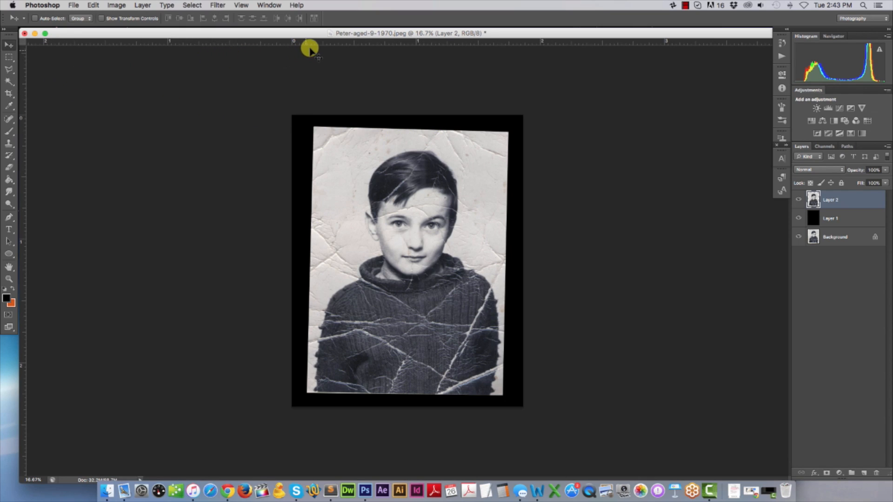
Step: Place two horizontal and two vertical guides along the outer edges of the pasted portrait
left_click_drag(312, 46, 328, 65)
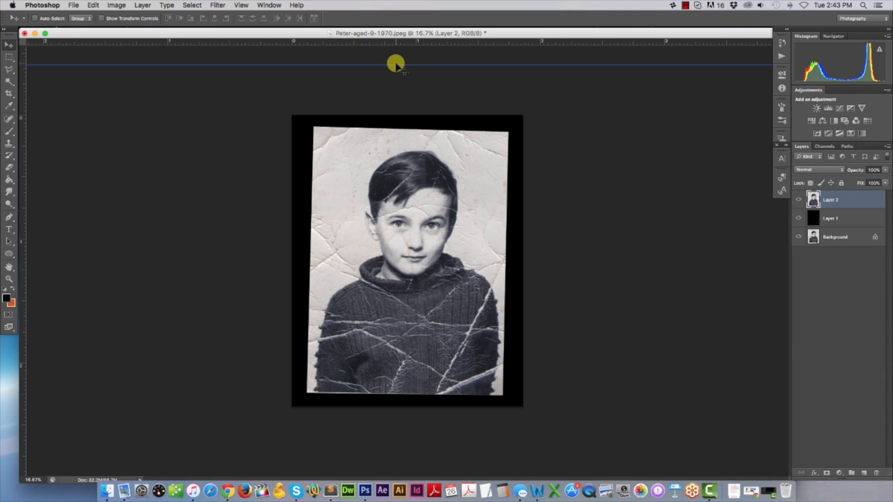
left_click_drag(396, 65, 388, 129)
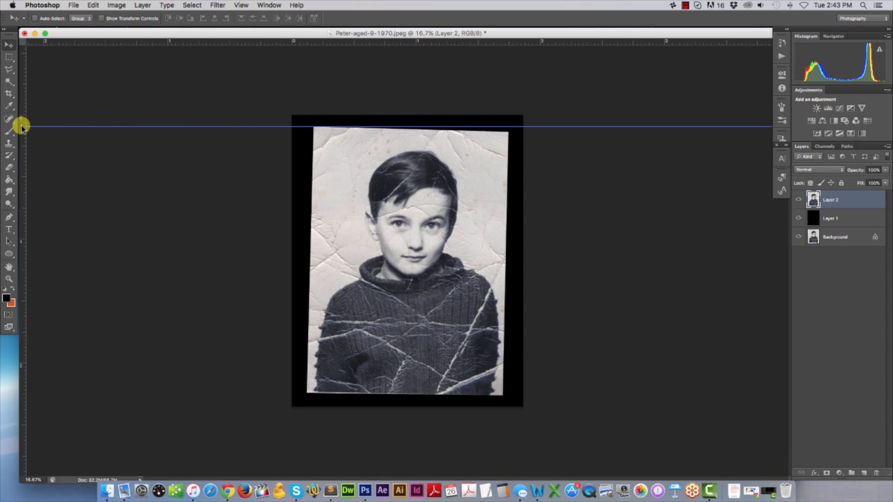
left_click_drag(22, 126, 304, 118)
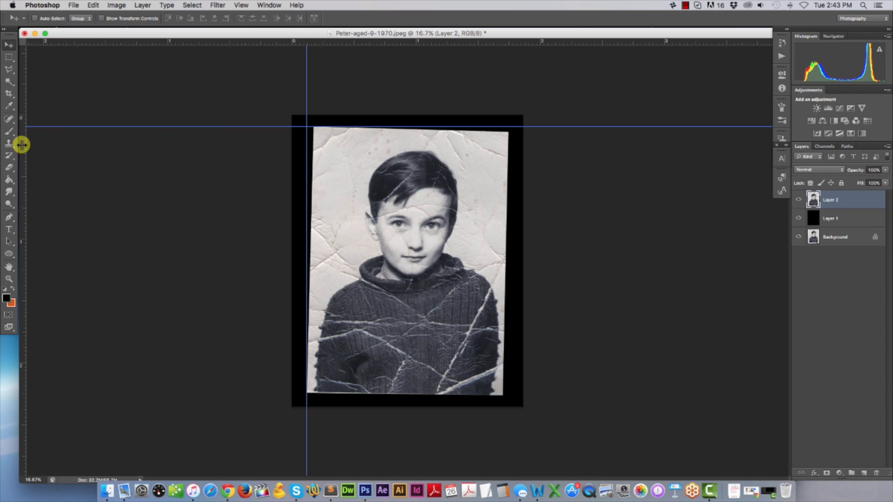
left_click_drag(21, 144, 508, 149)
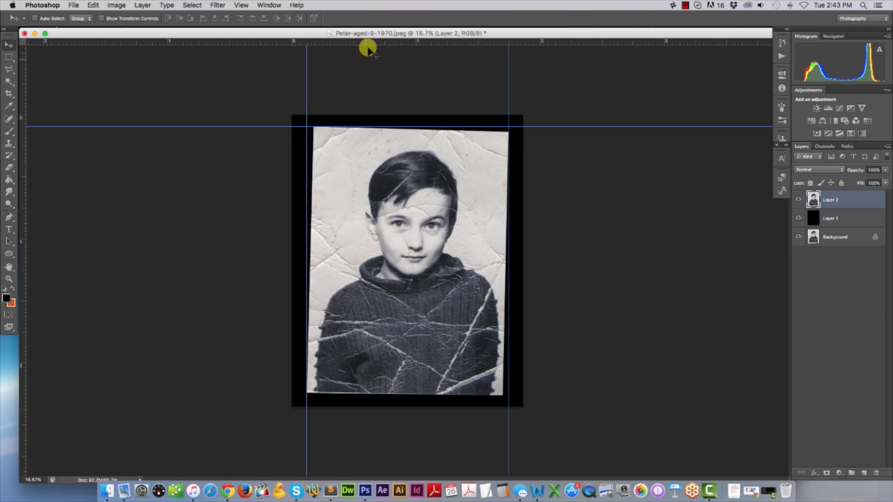
left_click_drag(373, 42, 372, 390)
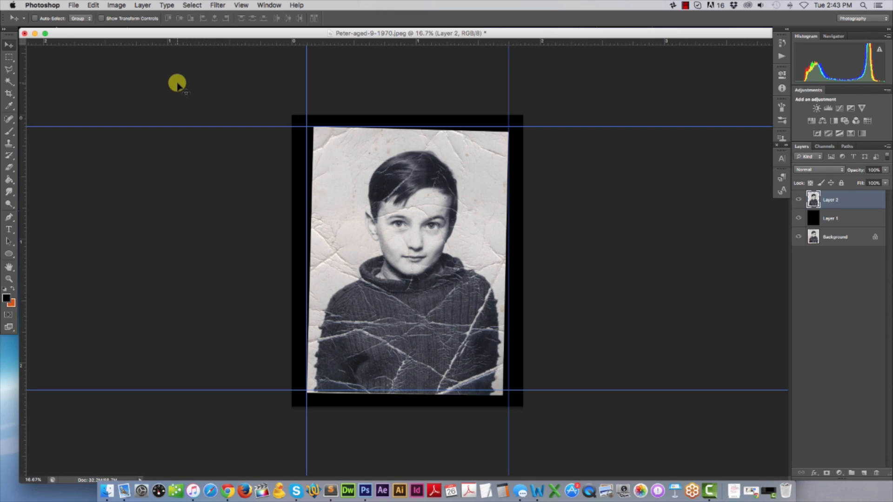
key("super+t")
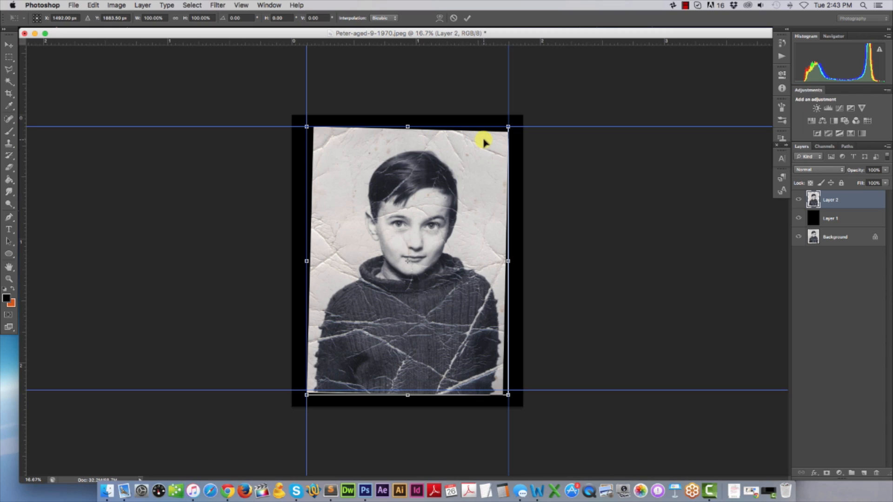
key("Return")
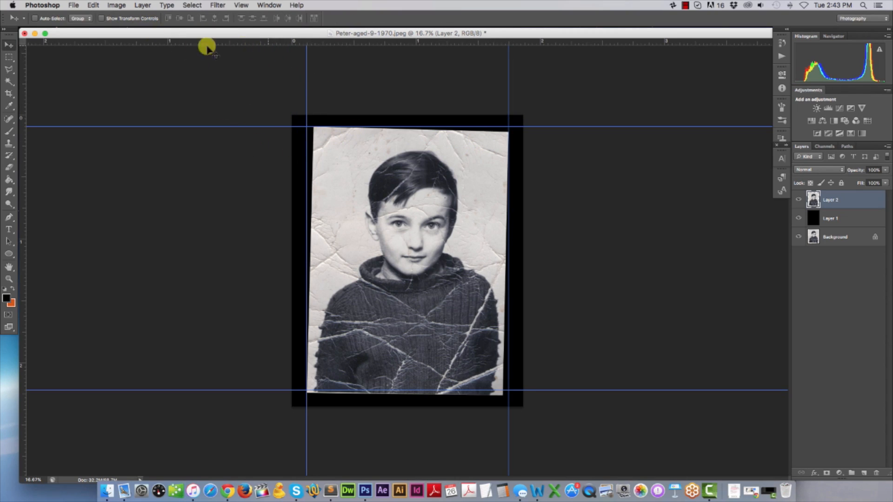
left_click(90, 5)
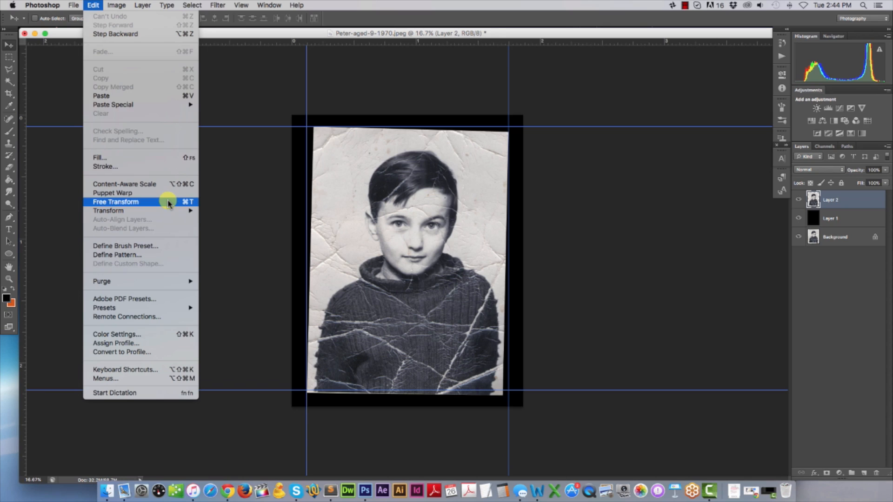
left_click(95, 5)
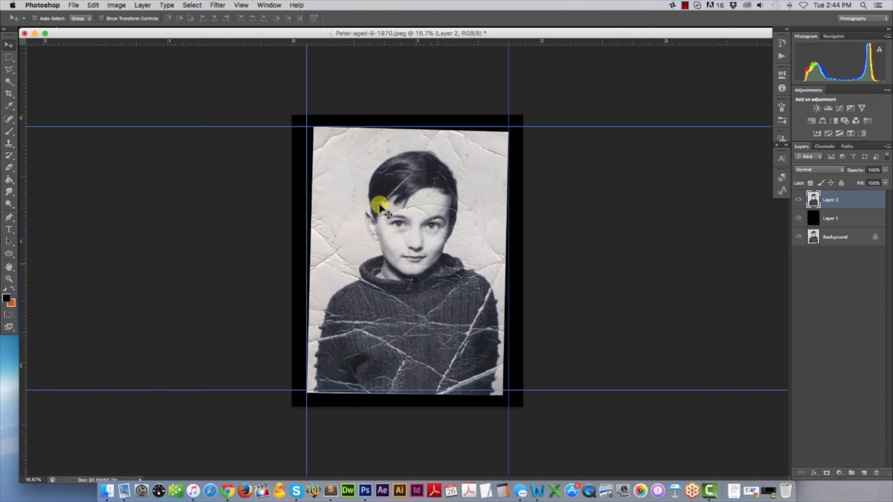
Step: Rotate the portrait on Layer 2 by -1.60° with Free Transform and nudge it up to the upper guide
left_click(94, 5)
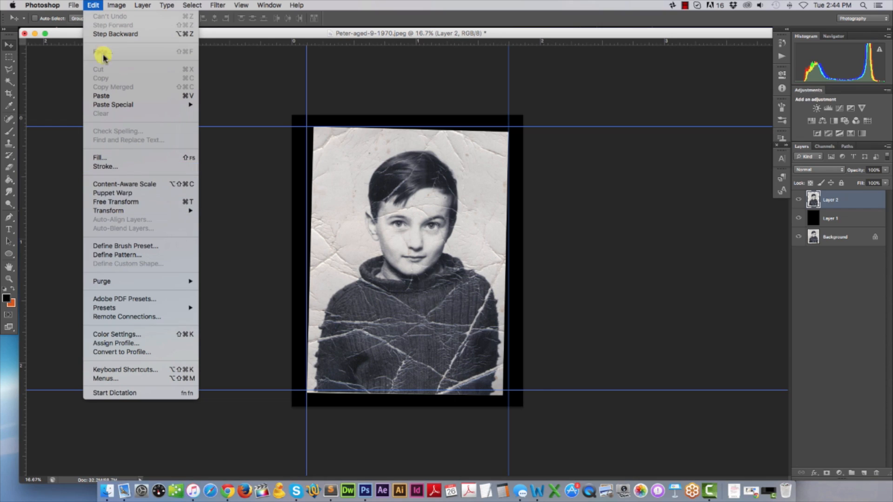
left_click(93, 5)
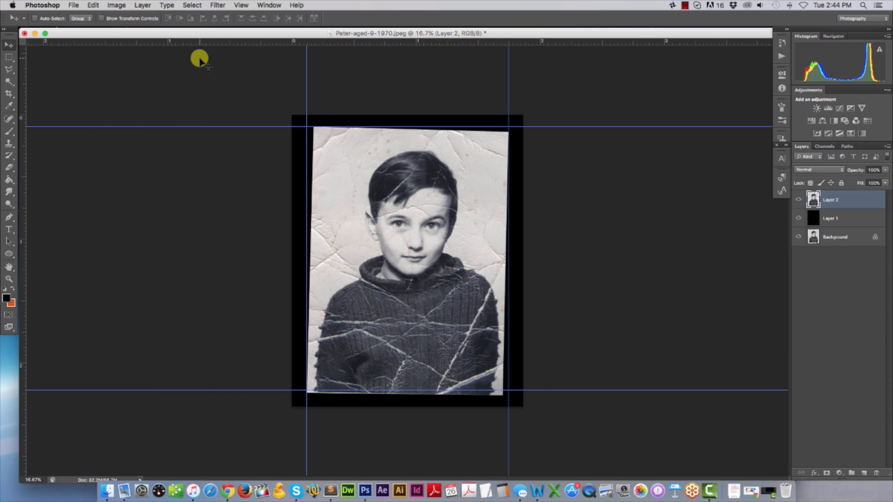
key("ctrl+t")
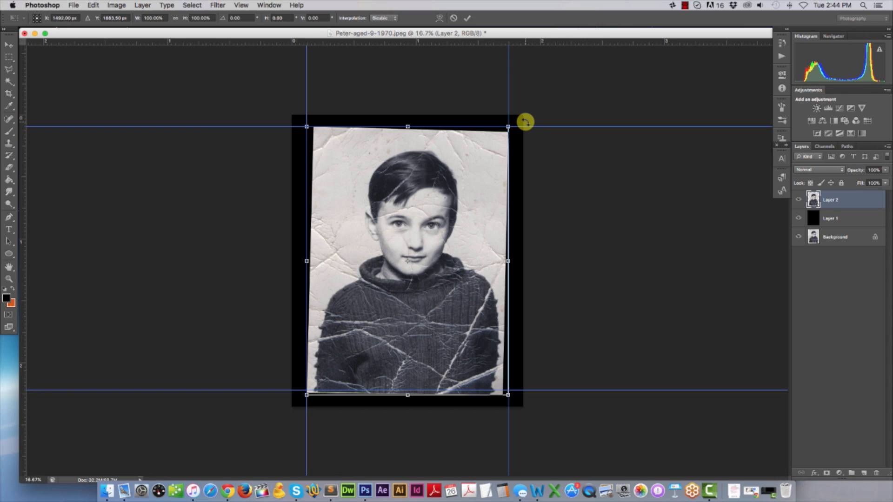
left_click_drag(525, 122, 522, 117)
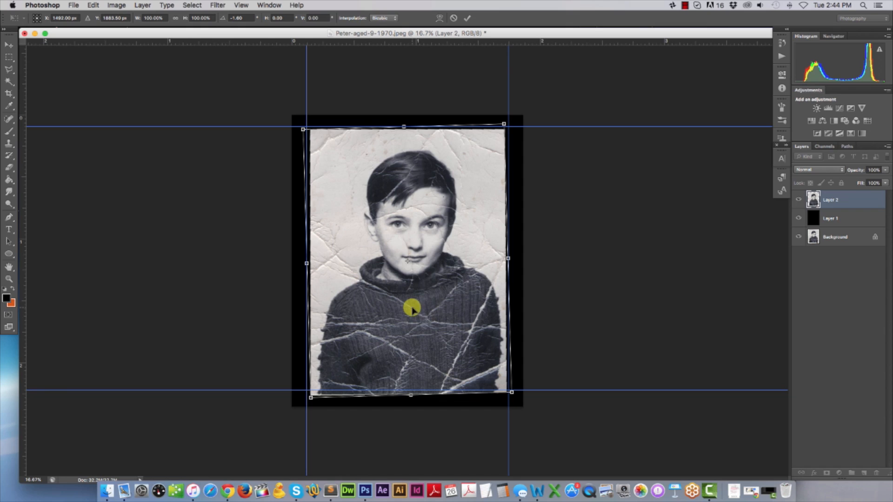
double_click(408, 259)
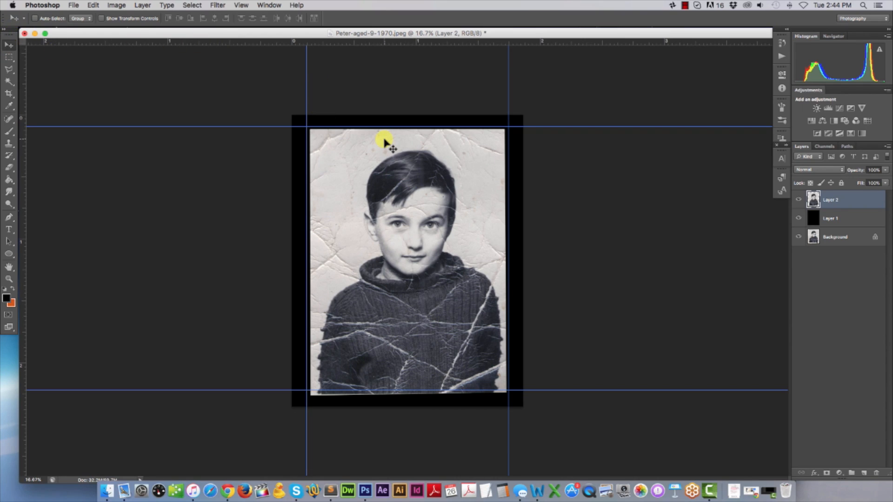
key("shift+Up")
key("shift+Up")
key("shift+Up")
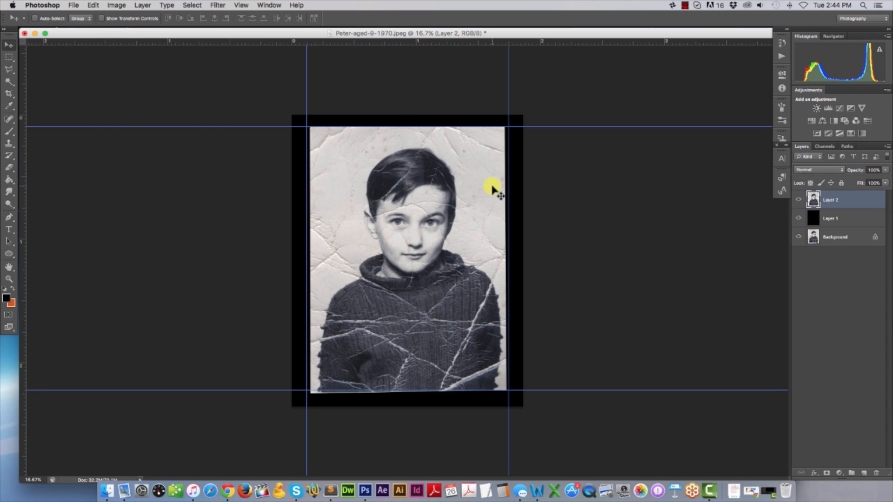
Step: Scale the portrait proportionally to about 104% so that it reaches slightly past the guides
key("super+t")
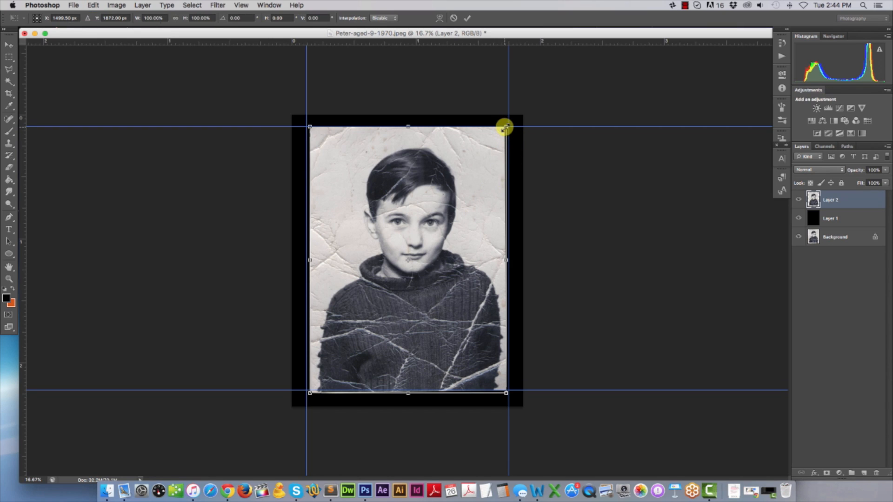
left_click_drag(505, 127, 509, 123)
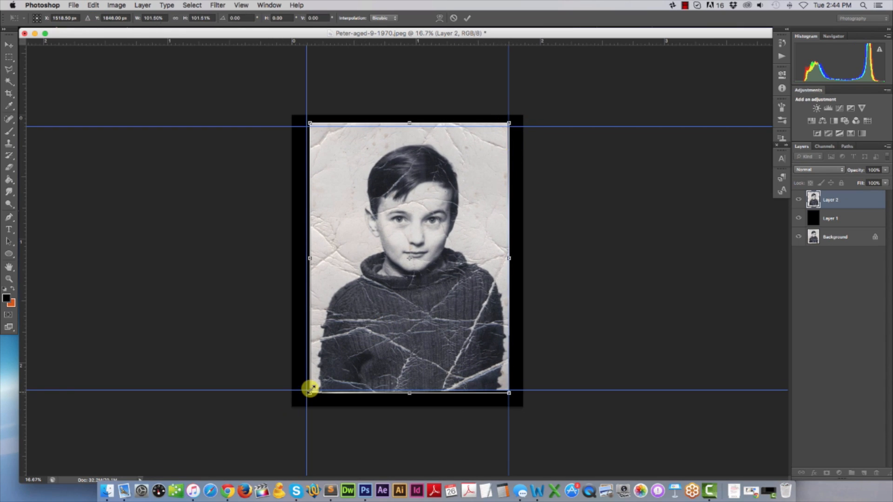
left_click_drag(310, 389, 303, 398)
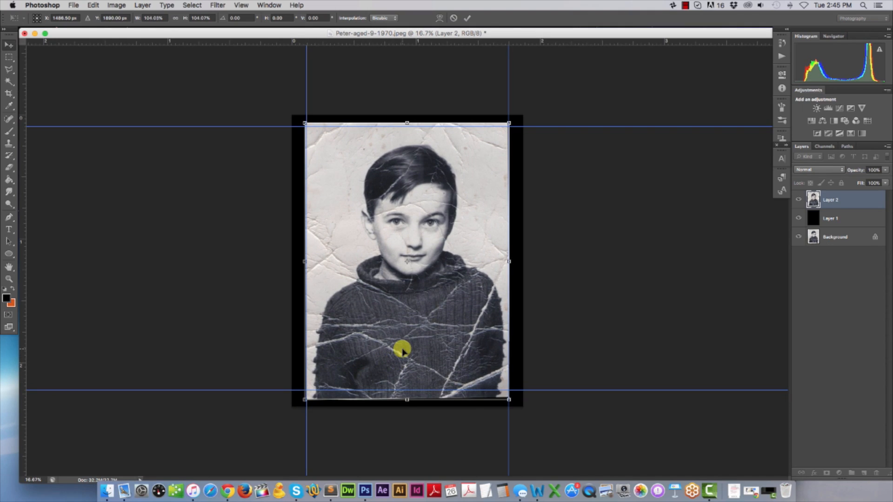
key("Return")
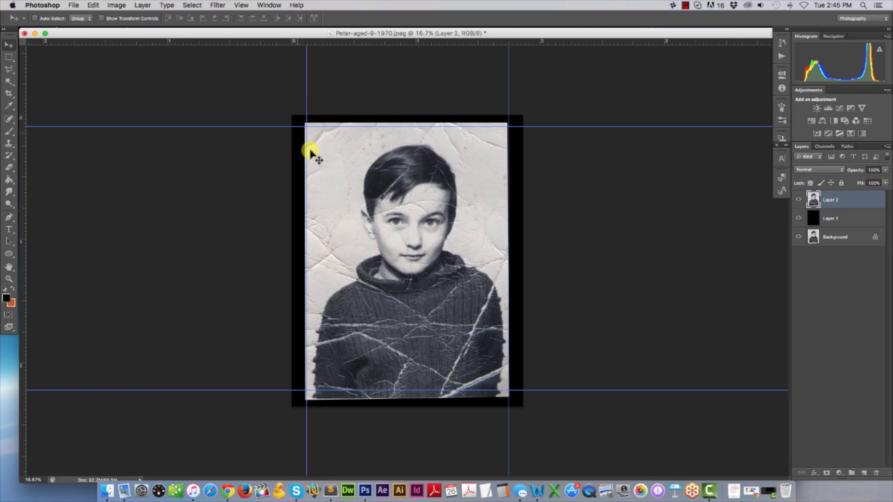
Step: Select the area enclosed by the four guides with the Rectangular Marquee and check the Snap To options
left_click(9, 57)
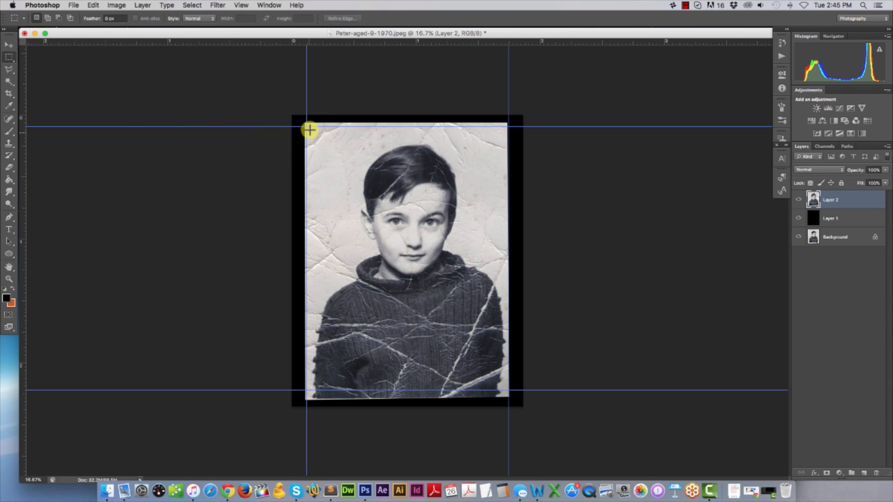
left_click_drag(306, 126, 508, 389)
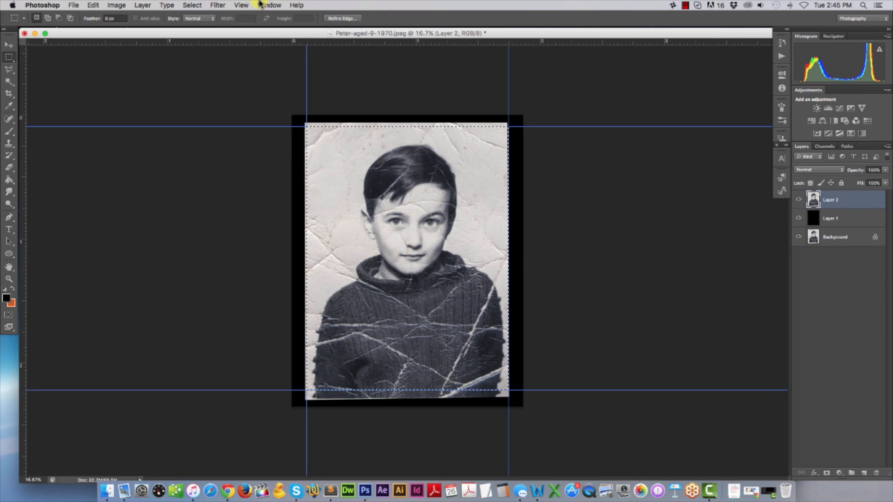
left_click(240, 5)
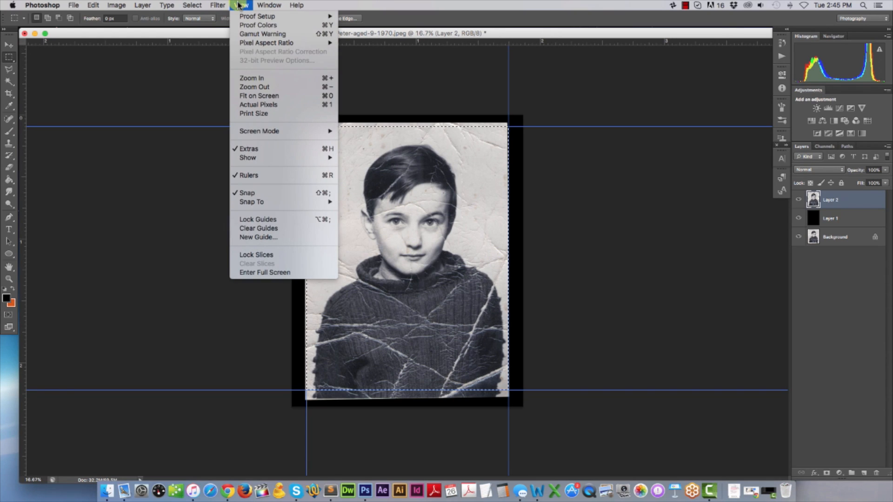
left_click(434, 105)
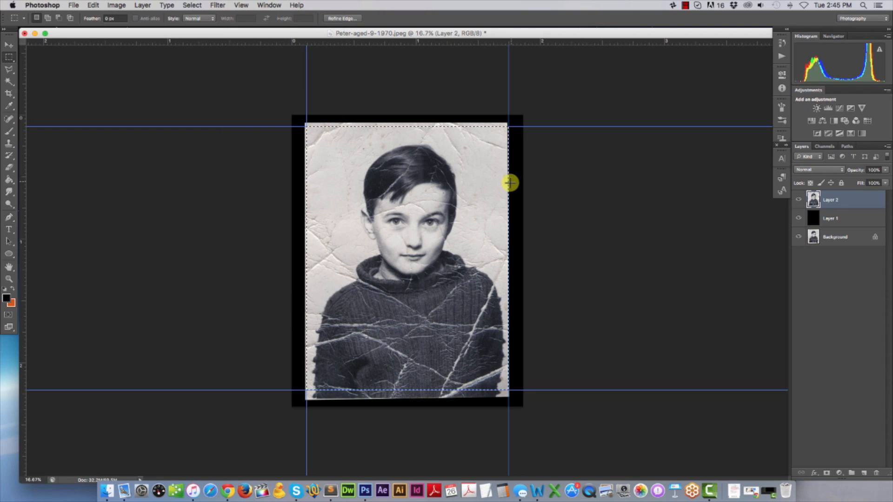
left_click(241, 5)
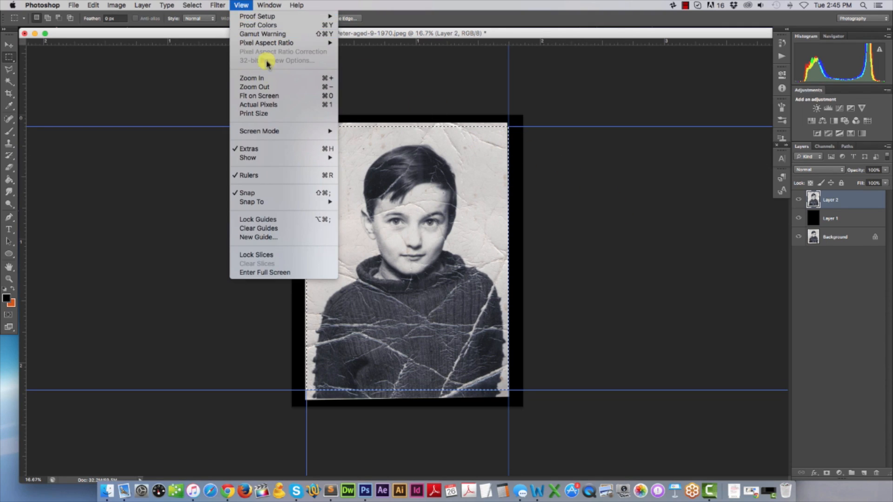
mouse_move(321, 205)
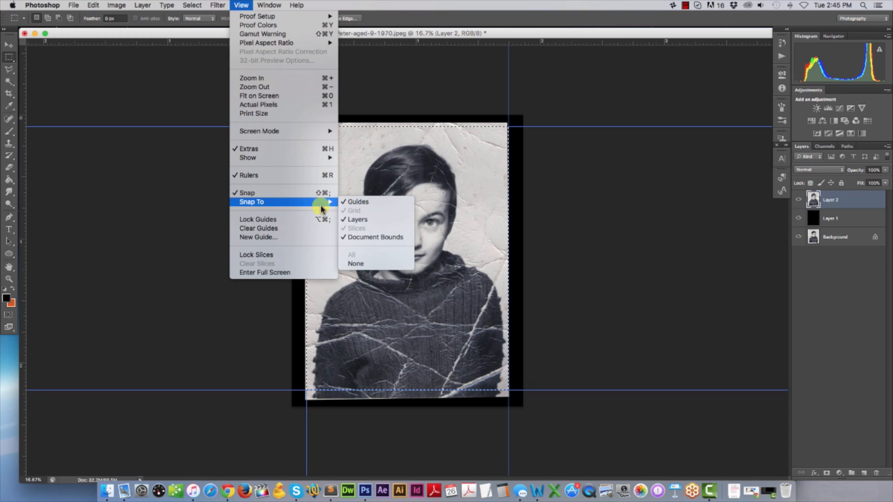
left_click(563, 182)
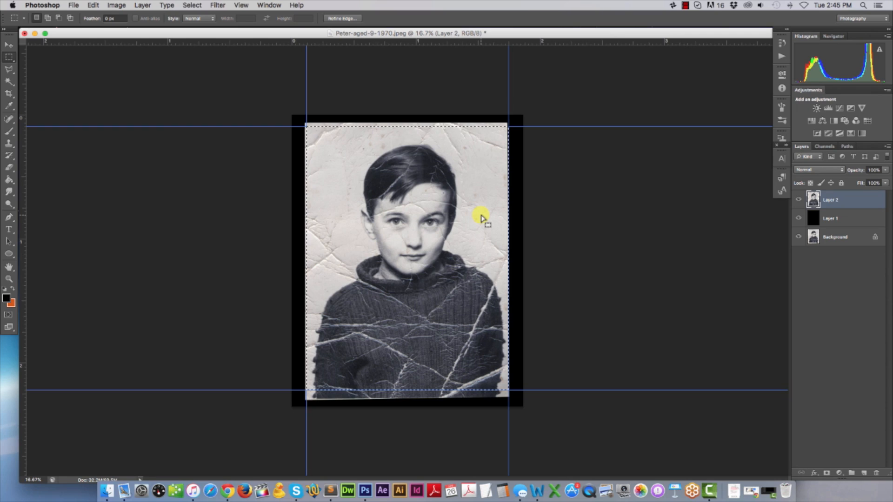
Step: Invert the selection, delete the portrait's excess outside the guides from Layer 2, and deselect
key("shift")
key("super+shift+i")
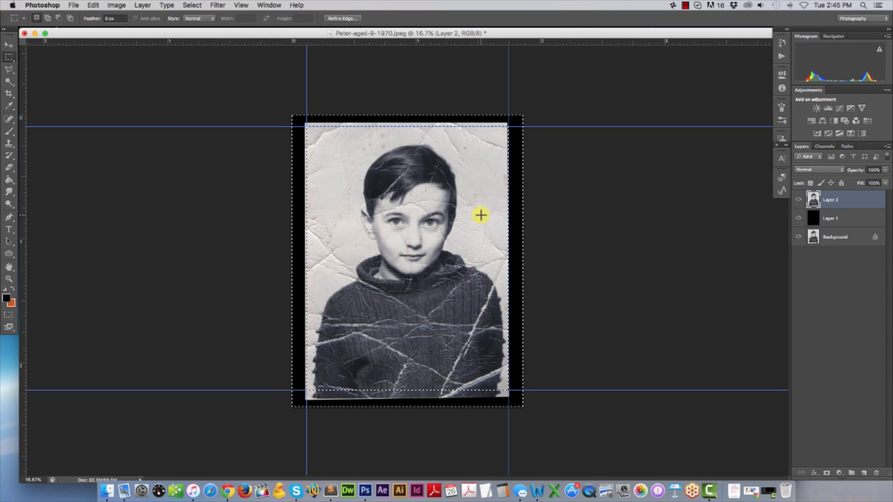
key("Delete")
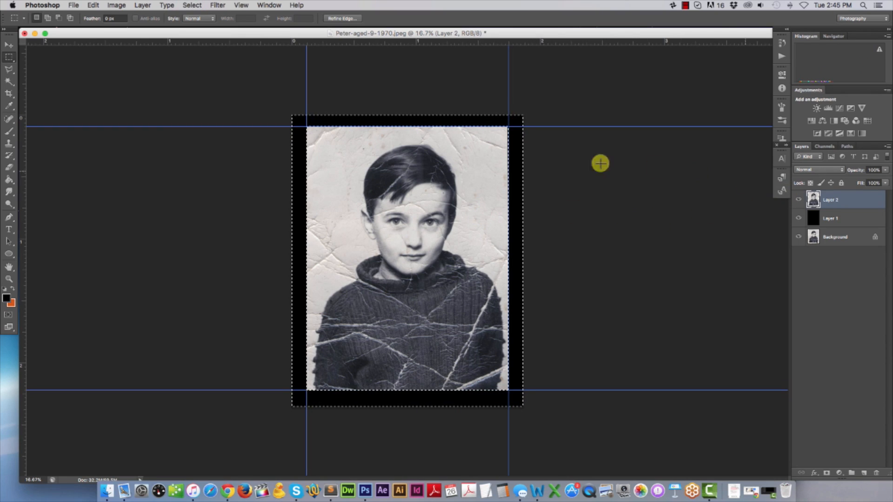
key("super+d")
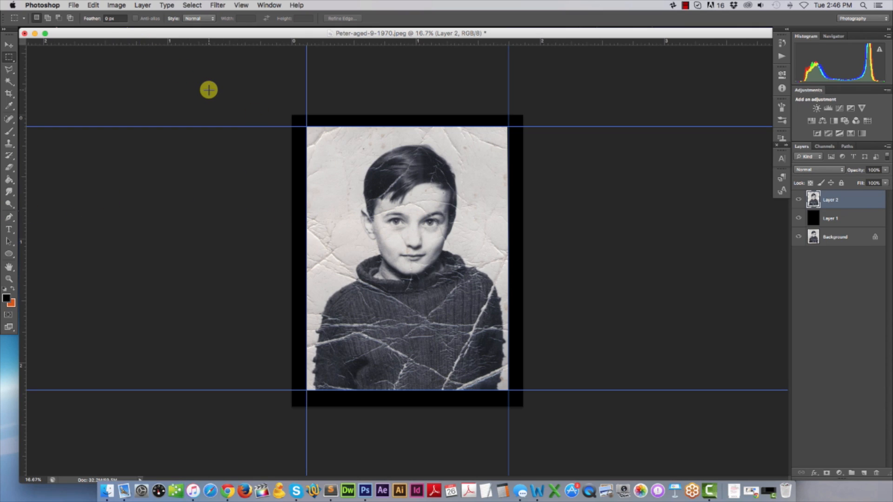
Step: Save the document to the Desktop in Photoshop format with layers, keeping the suggested file name
left_click(75, 5)
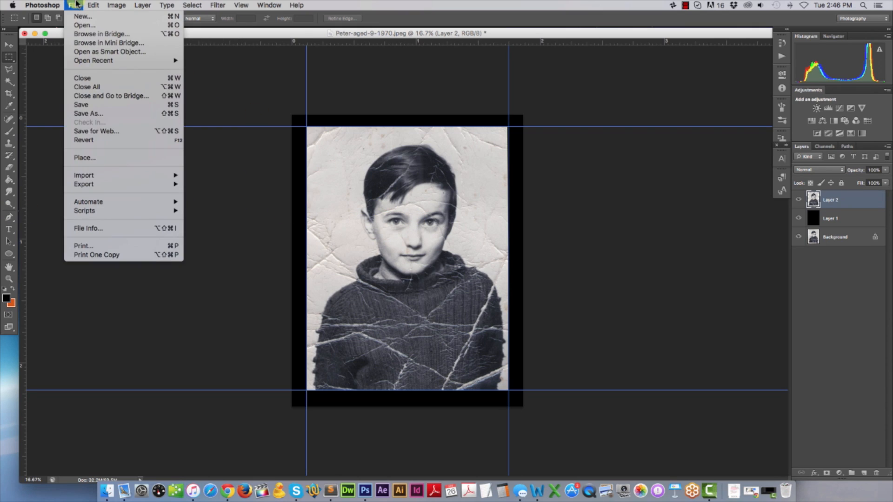
left_click(108, 116)
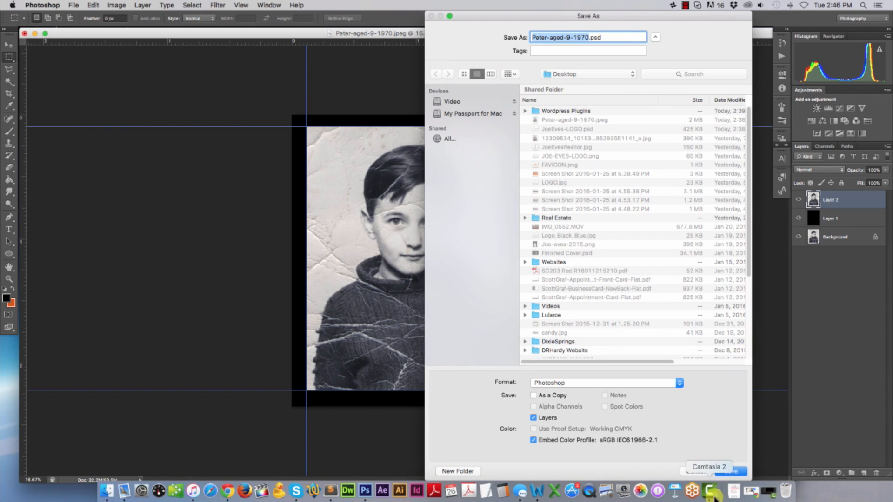
left_click(735, 471)
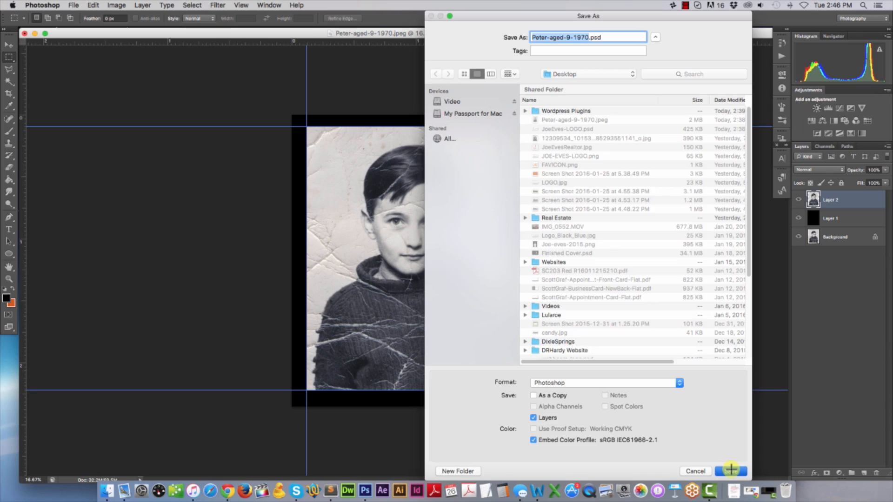
left_click(731, 471)
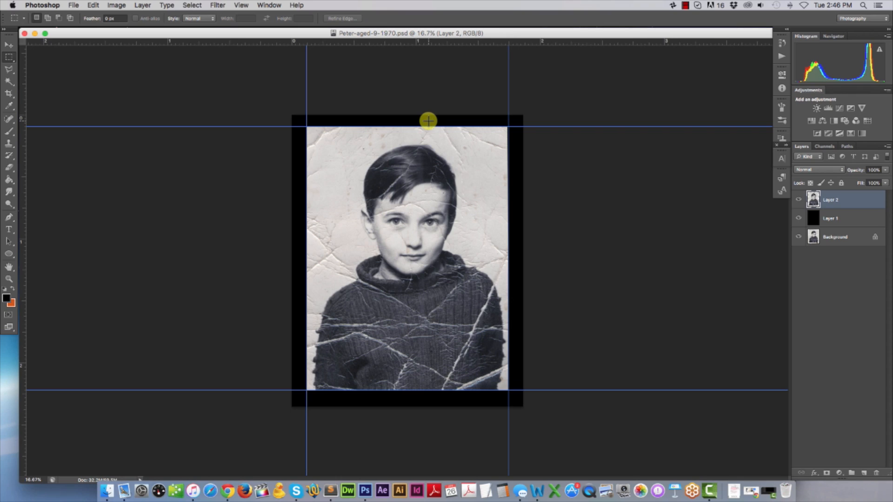
Step: Examine the creases and spots across the boy's hair, face, sweater and the surrounding backdrop at close range
left_click(10, 279)
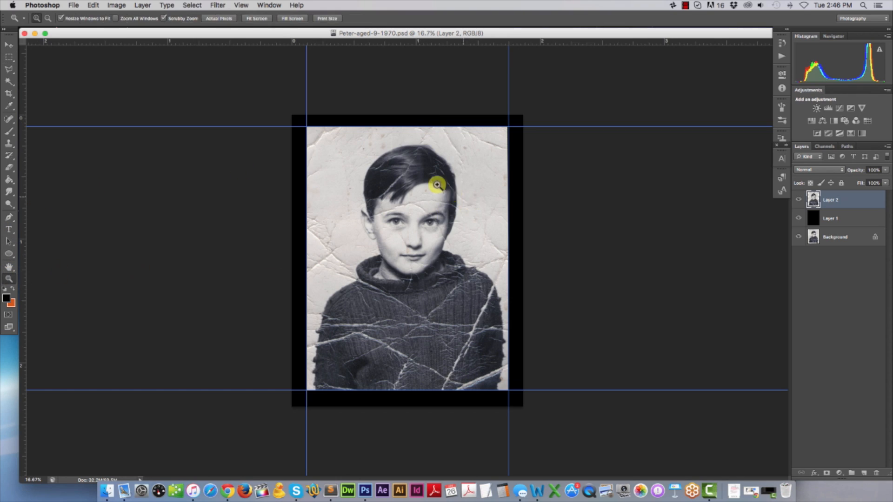
left_click(424, 200)
left_click(456, 184)
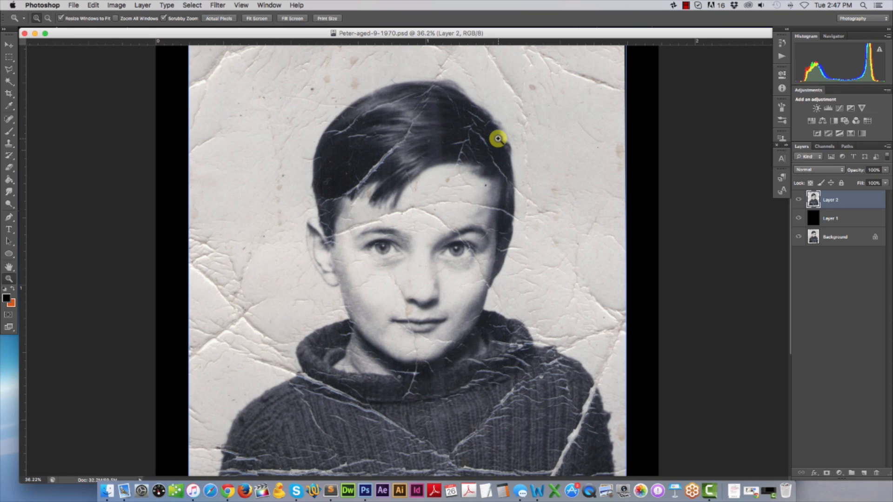
left_click_drag(498, 138, 517, 104)
scroll(578, 133, "down", 1)
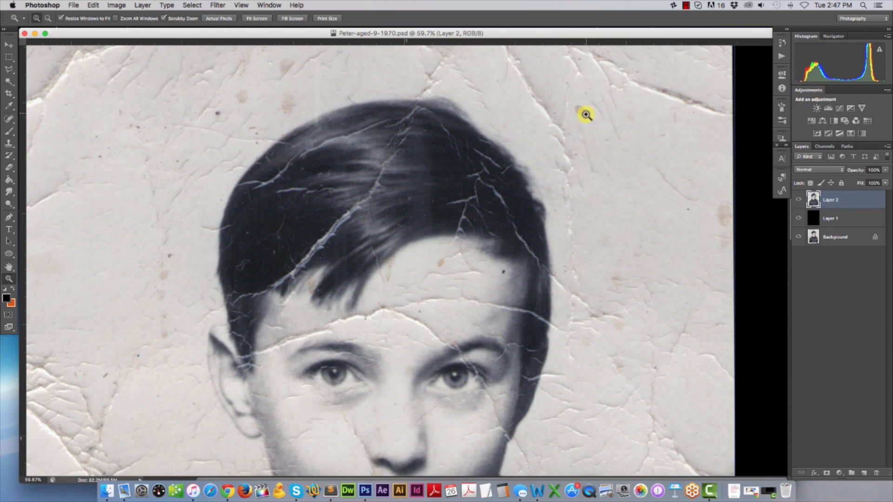
scroll(692, 252, "down", 5)
scroll(692, 251, "up", 2)
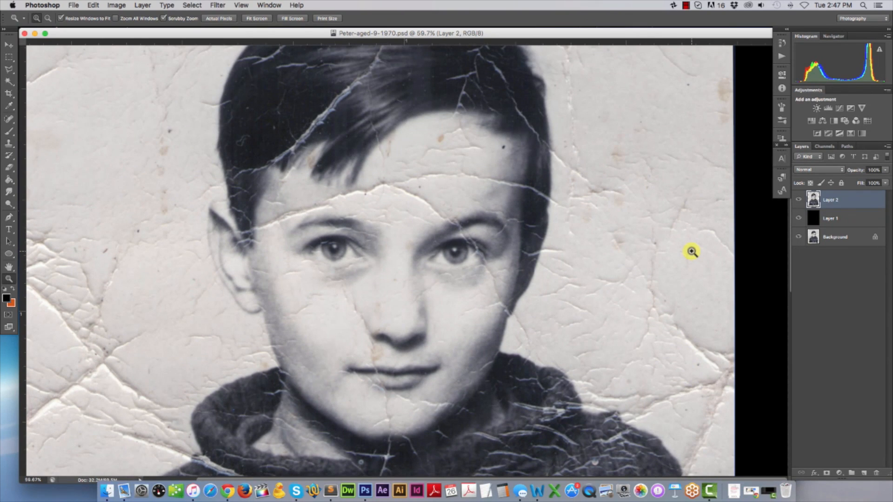
scroll(664, 215, "down", 3)
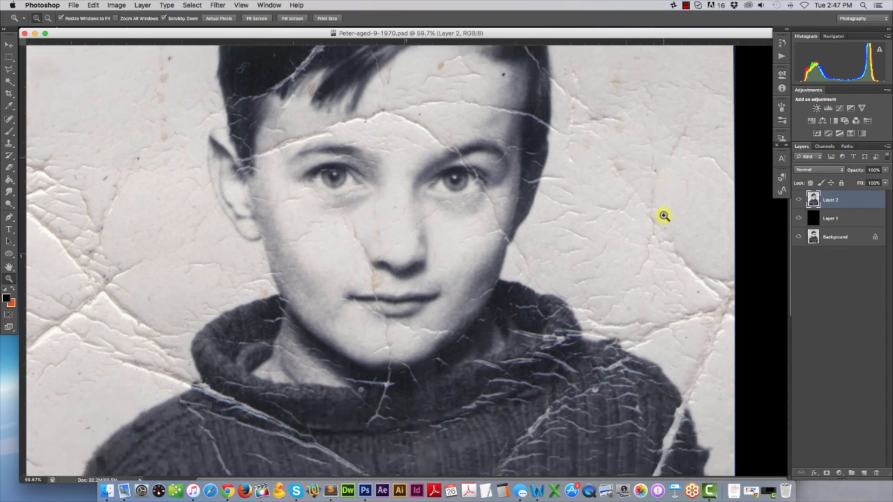
scroll(664, 216, "up", 1)
scroll(664, 215, "up", 1)
left_click_drag(492, 184, 472, 203)
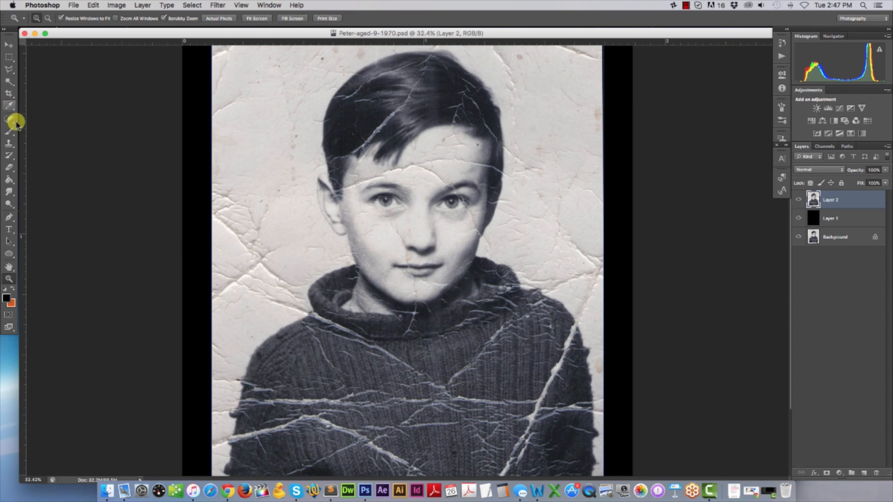
Step: Choose the Clone Stamp and set its brush size to 60 px
left_click(9, 145)
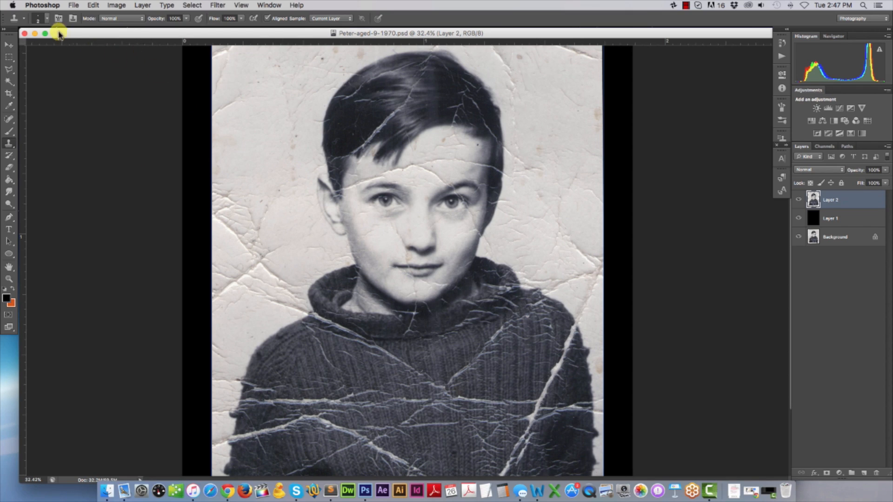
left_click(47, 18)
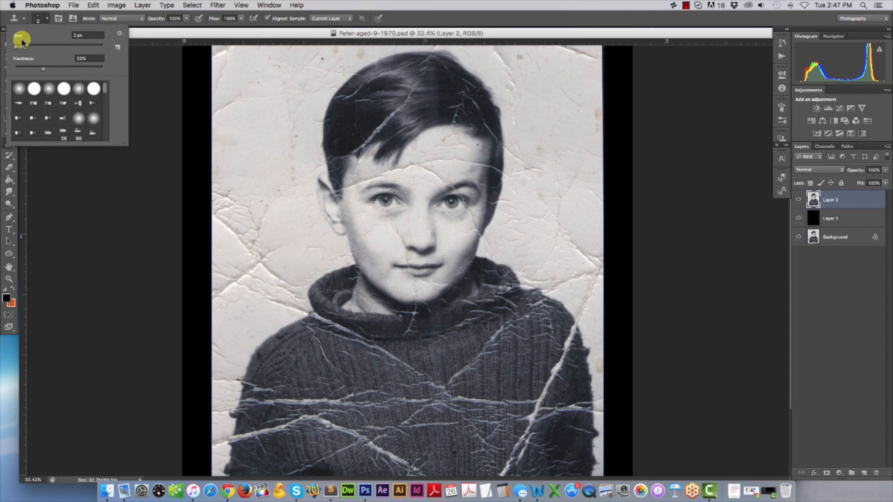
left_click_drag(31, 48, 32, 48)
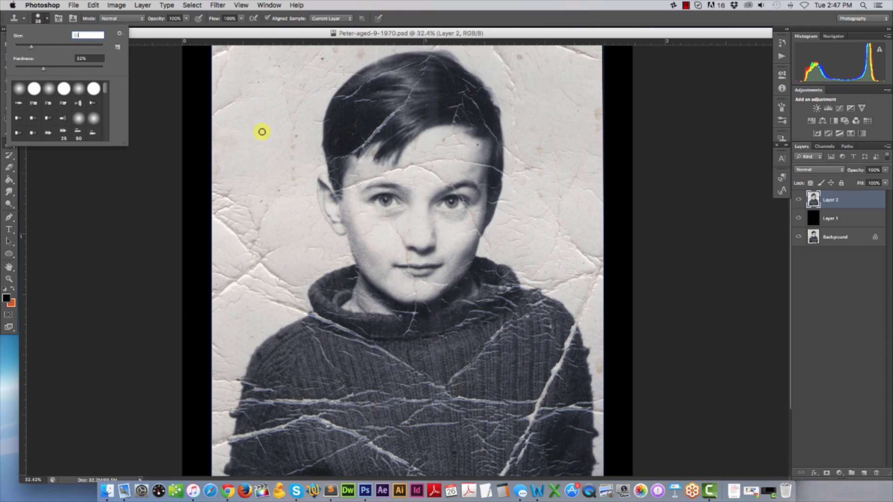
left_click_drag(78, 35, 68, 37)
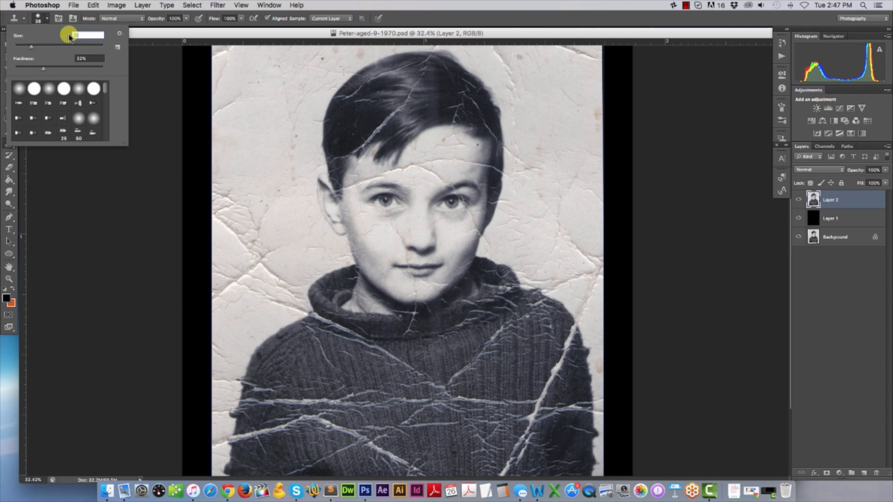
left_click(46, 19)
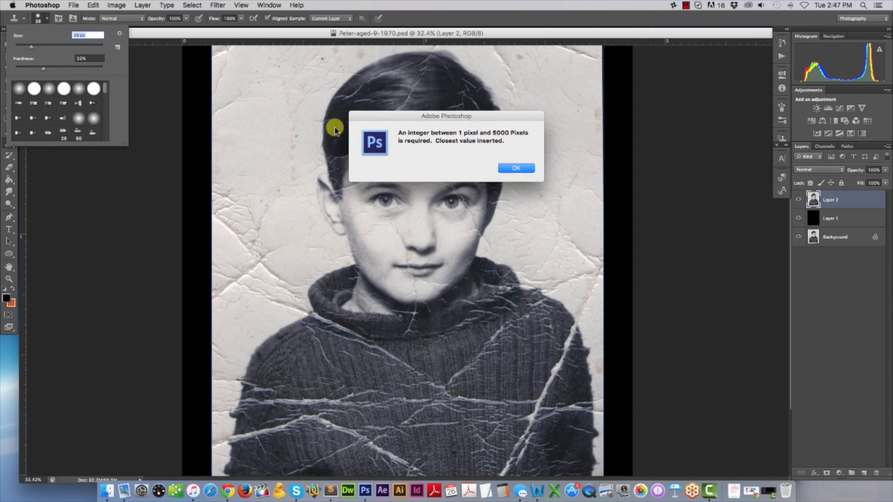
left_click(517, 168)
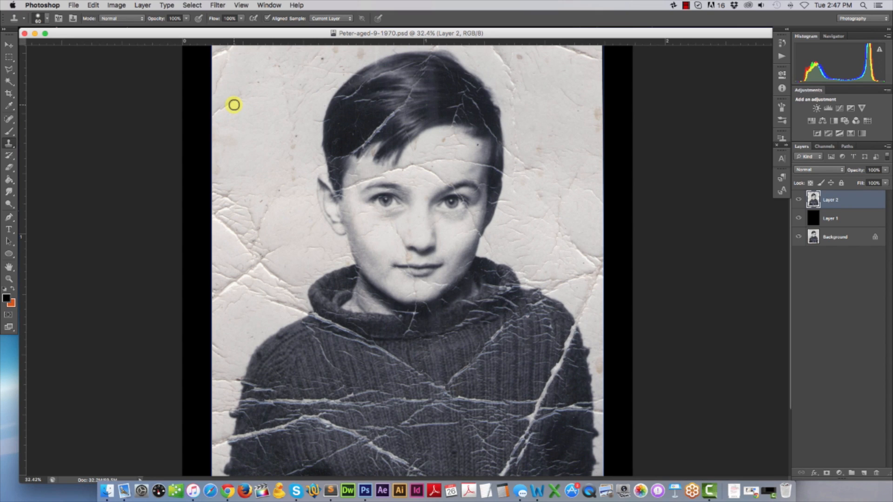
Step: Clone clean backdrop over the crease at the photo's left edge beside the boy's hair, and undo the stray dab near his ear
left_click_drag(225, 108, 228, 110)
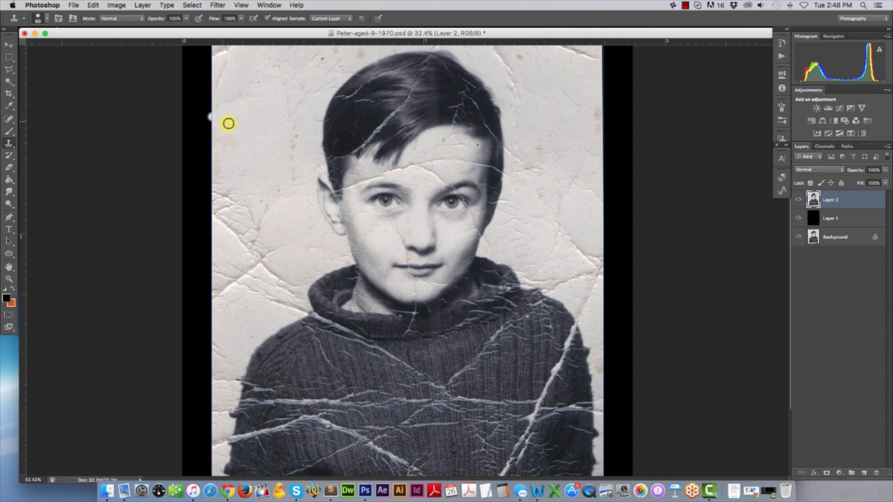
scroll(476, 111, "up", 3)
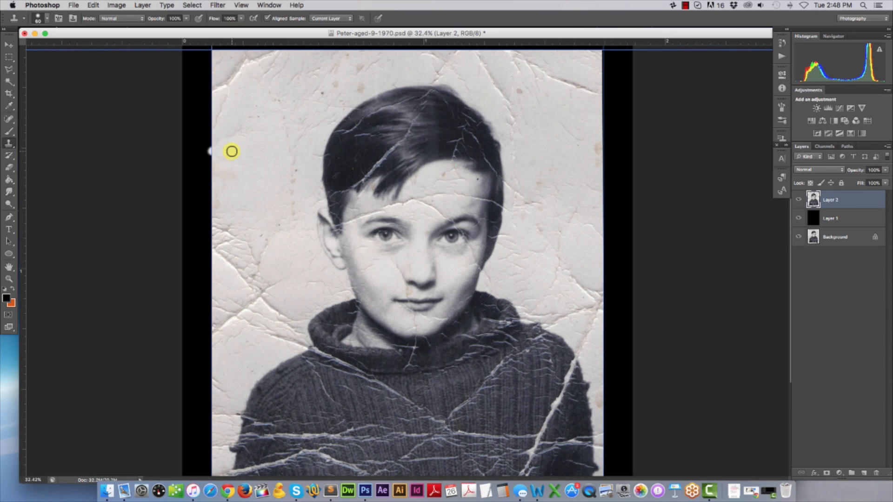
left_click(236, 150, "alt")
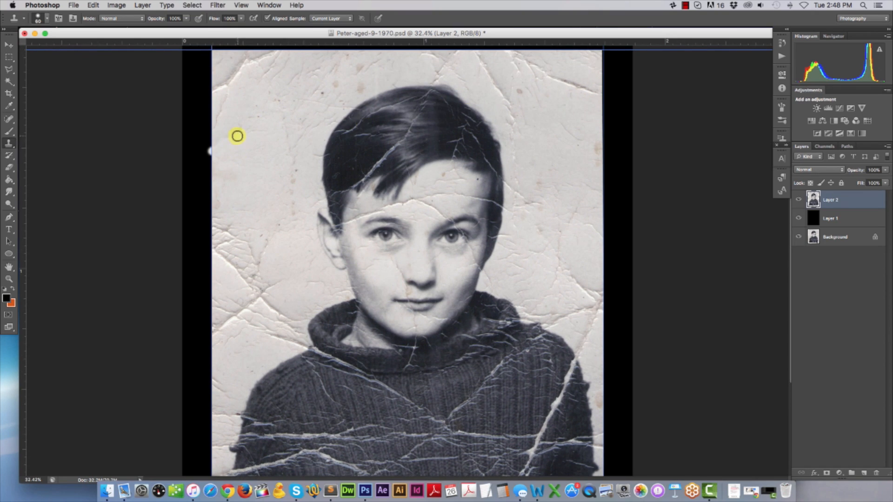
left_click_drag(237, 135, 241, 130)
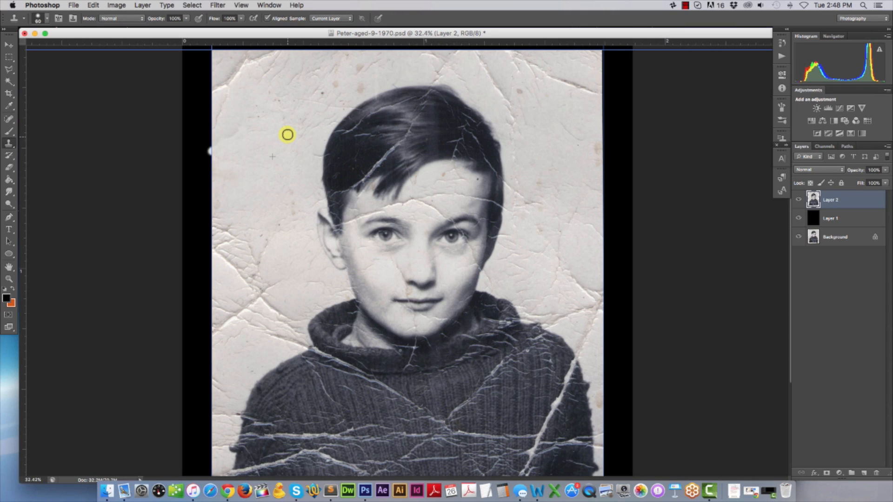
left_click(332, 191)
key("super+z")
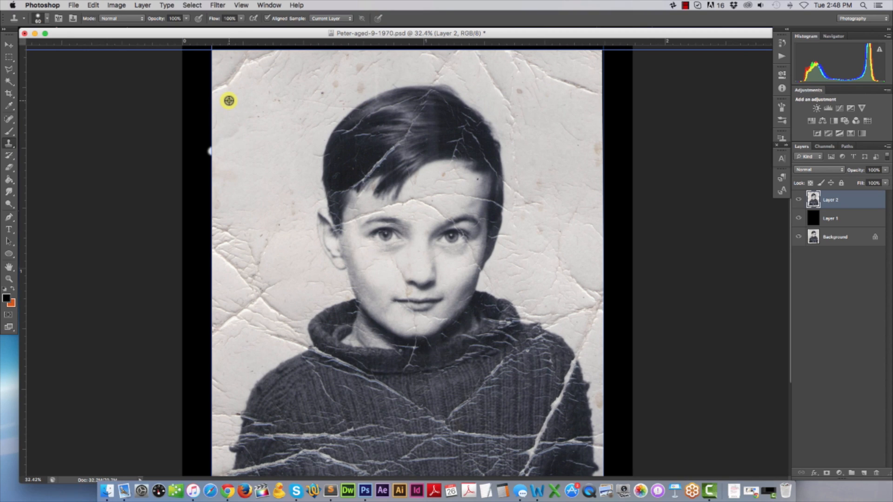
Step: Clone clean backdrop over the diagonal creases in the photo's upper-left corner, working from the left edge up to the top edge
left_click(214, 124)
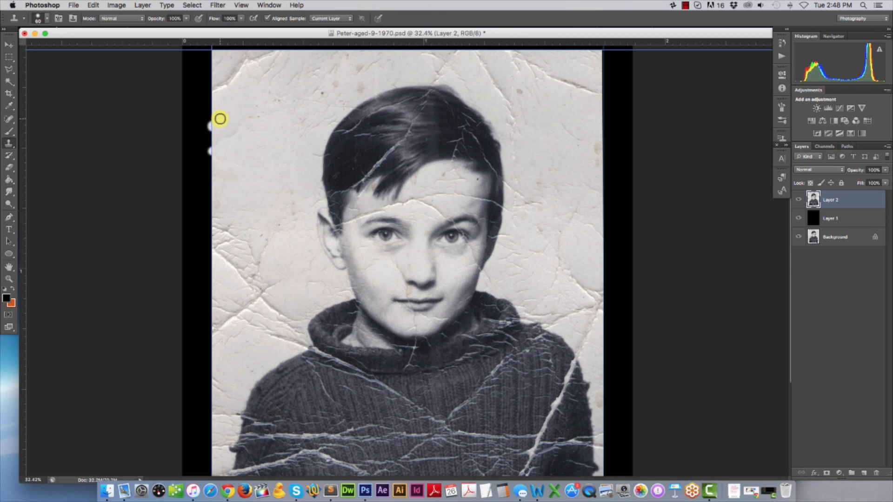
left_click(225, 99, "alt")
left_click_drag(215, 91, 225, 87)
left_click(214, 89)
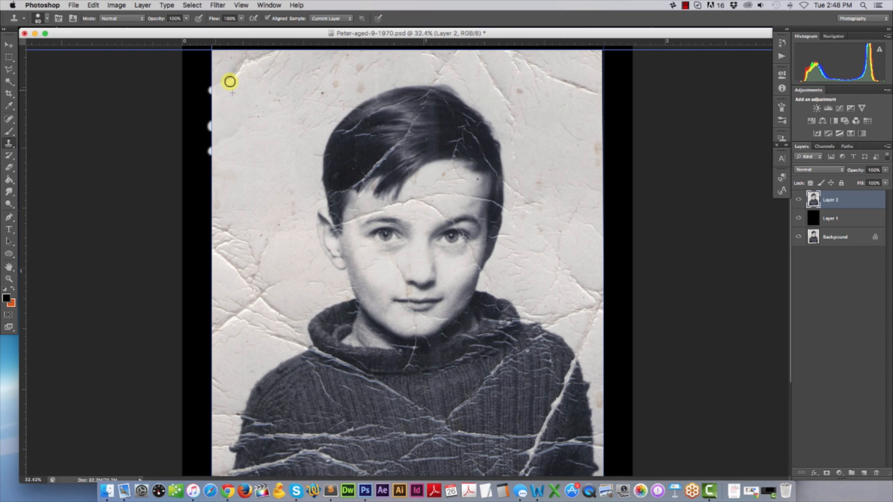
left_click(216, 84)
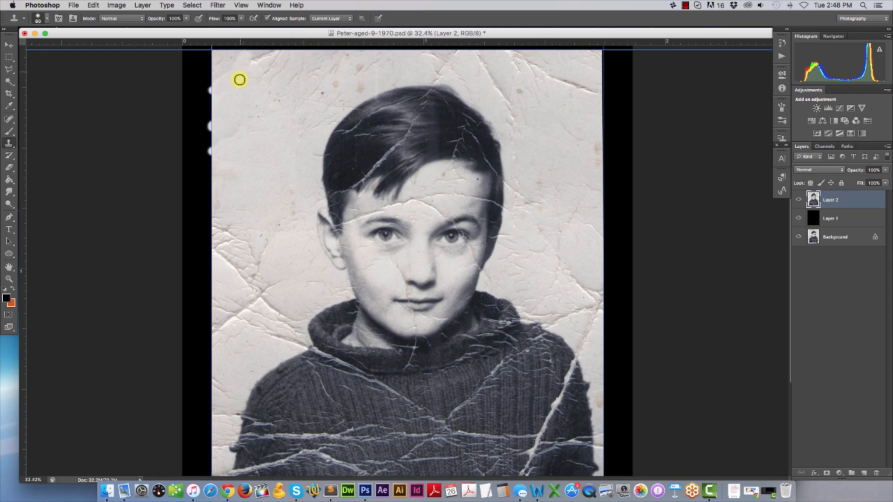
left_click(237, 88, "alt")
left_click(213, 81)
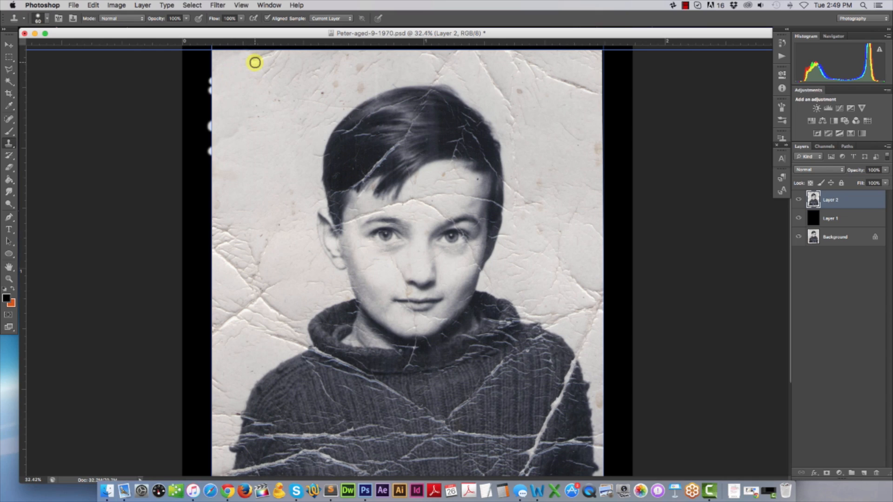
left_click(272, 49)
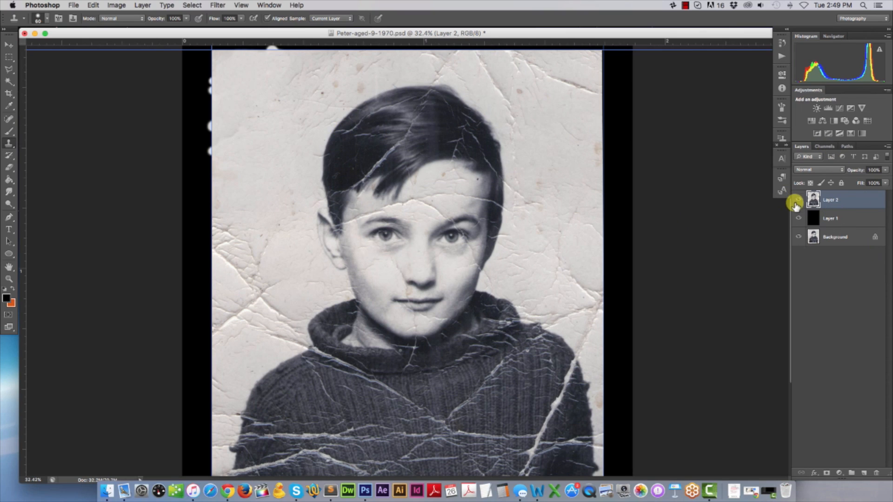
Step: Compare the retouched Layer 2 with the original Background by toggling its visibility with Layer 1 hidden, and show both layers again
left_click(798, 217)
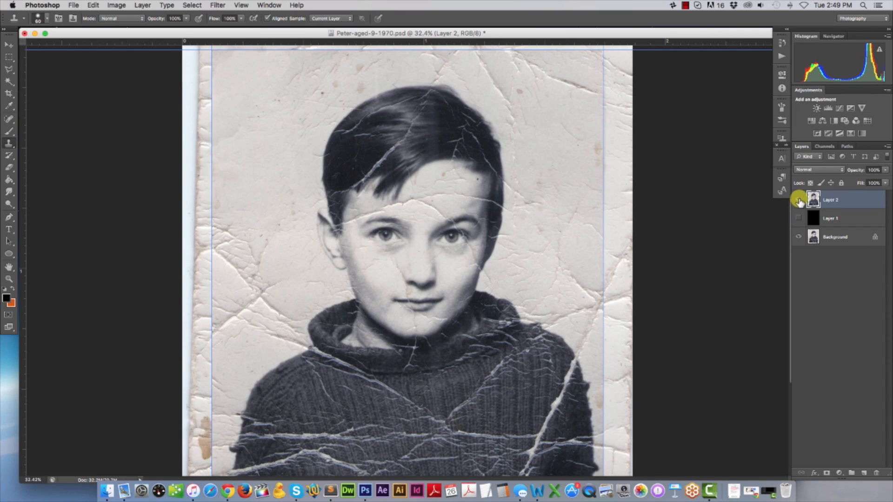
left_click(798, 201)
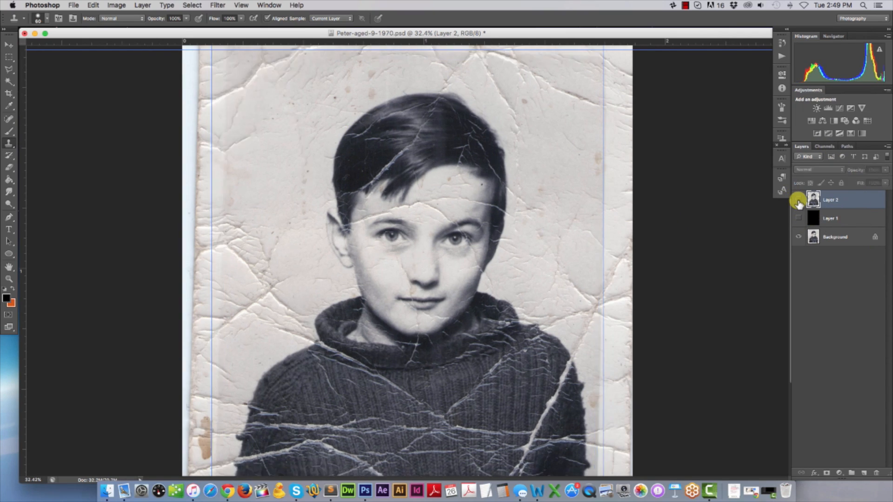
left_click(799, 201)
left_click(798, 201)
left_click(799, 201)
left_click(798, 201)
left_click(798, 201)
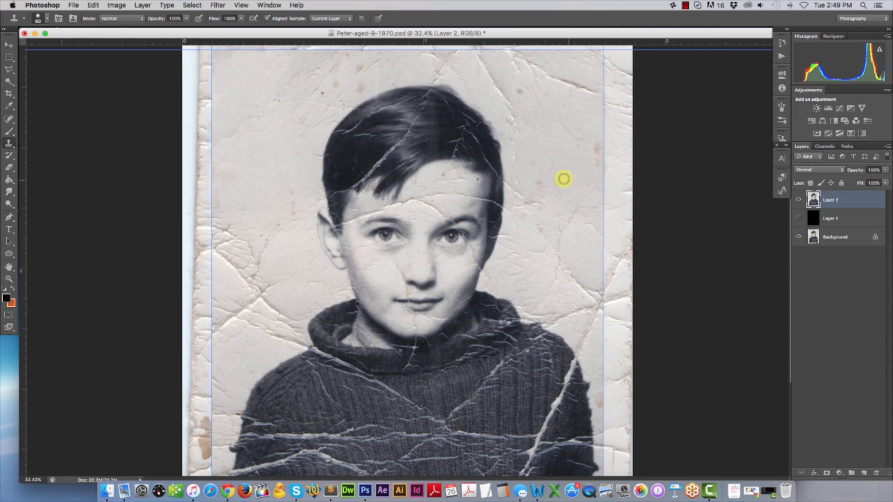
left_click(798, 218)
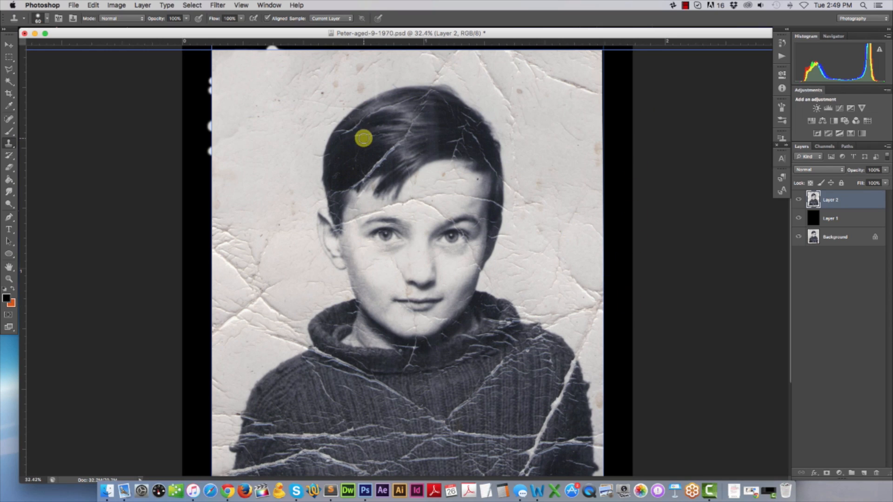
Step: Clone clean backdrop over the fine creases between the photo's upper-left corner and the boy's hair
left_click(264, 84, "alt")
left_click(281, 77, "alt")
left_click_drag(294, 75, 288, 82)
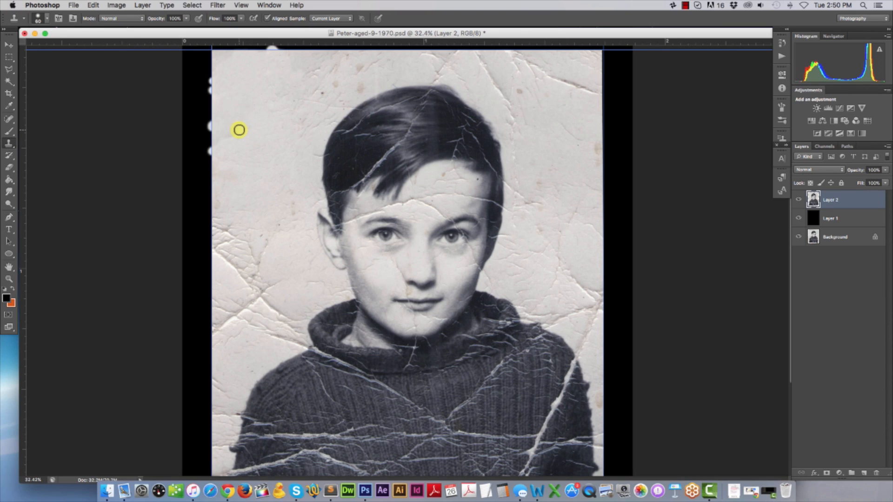
left_click_drag(239, 130, 251, 131)
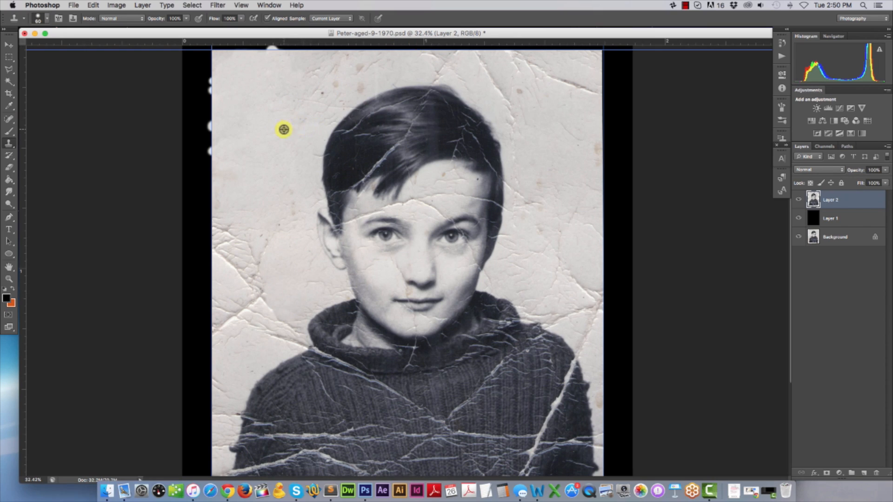
mouse_move(305, 119)
left_mouse_down()
mouse_move(305, 99)
mouse_move(288, 99)
mouse_move(315, 90)
mouse_move(310, 100)
left_mouse_up()
left_click(277, 106, "alt")
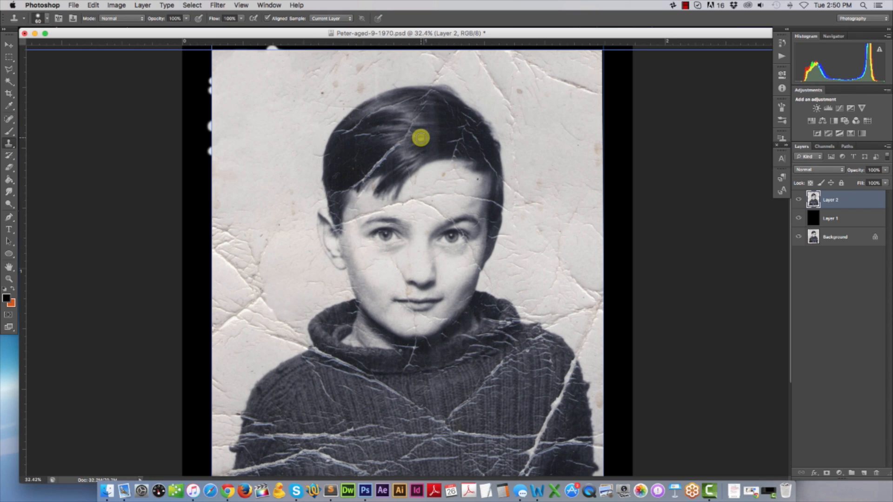
Step: Clone neighbouring hair strands over the upper part of the long diagonal crease in the boy's hair, at close range
left_click(9, 278)
left_click_drag(432, 160, 463, 109)
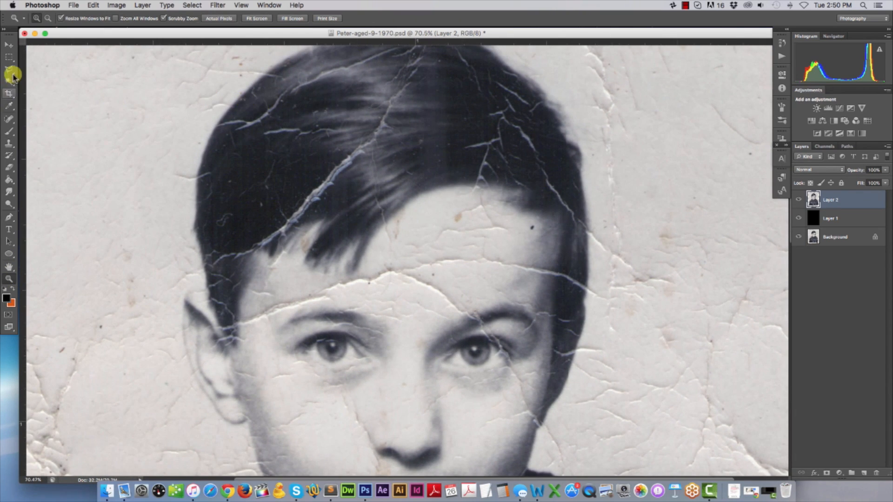
left_click(9, 143)
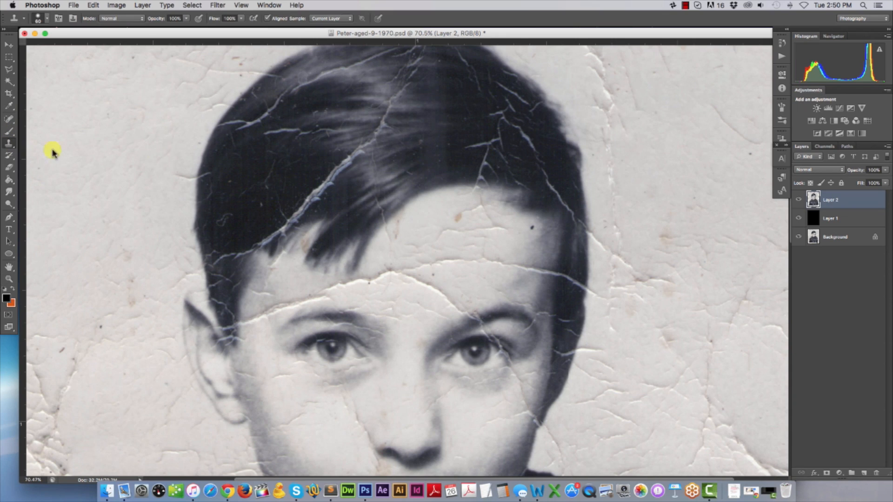
left_click(379, 99, "alt")
left_click_drag(388, 99, 386, 112)
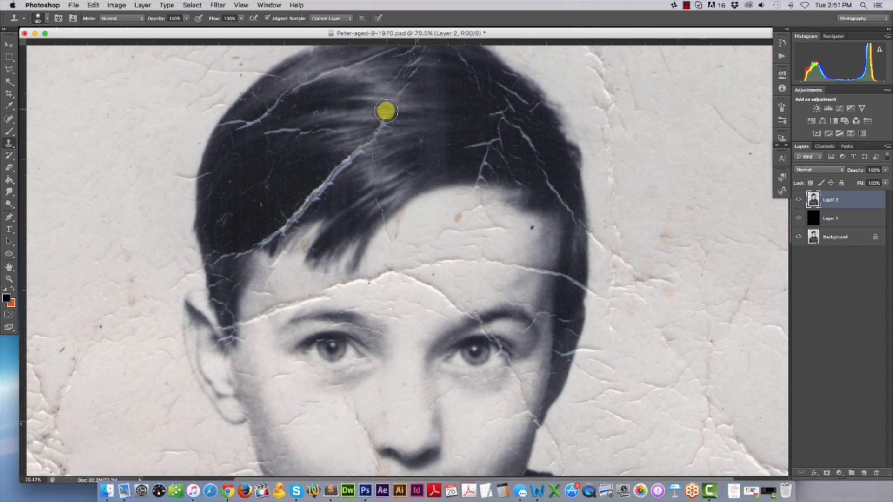
left_click(378, 95, "alt")
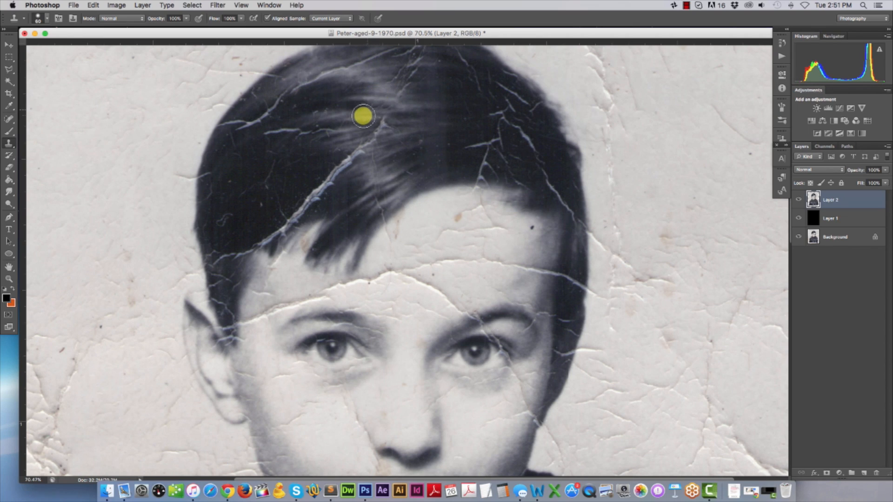
left_click(365, 116, "alt")
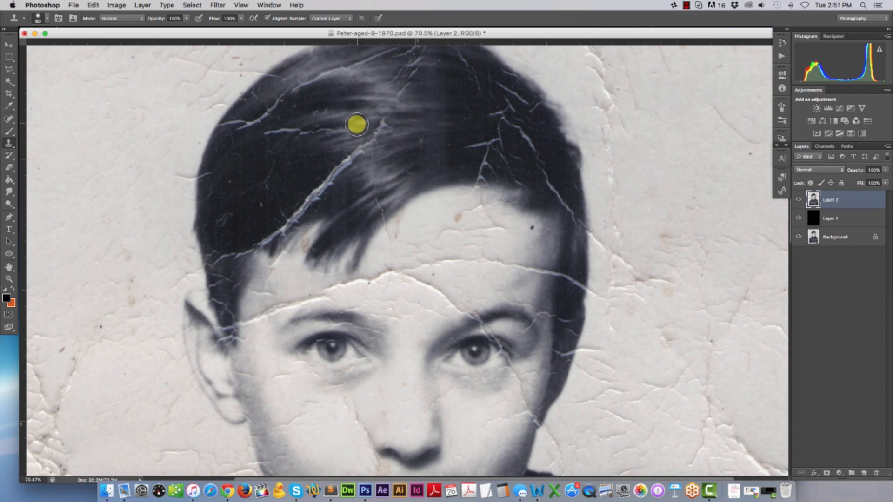
left_click(367, 116, "alt")
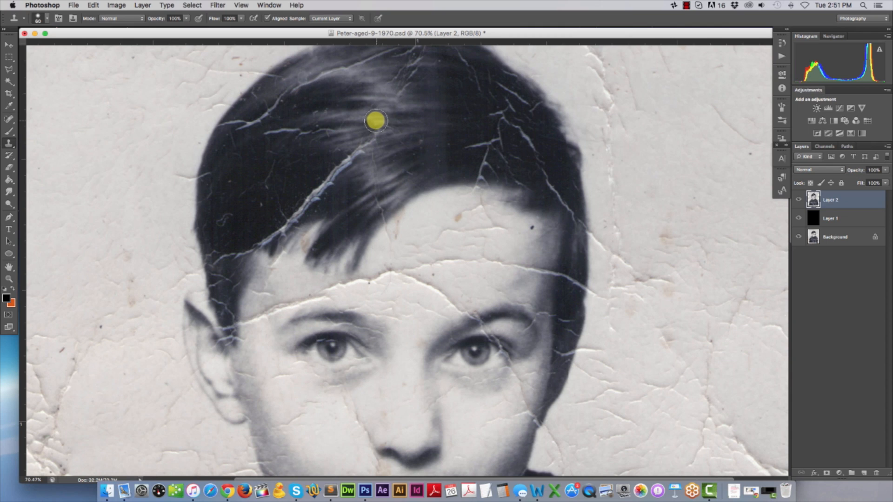
left_click(399, 120, "alt")
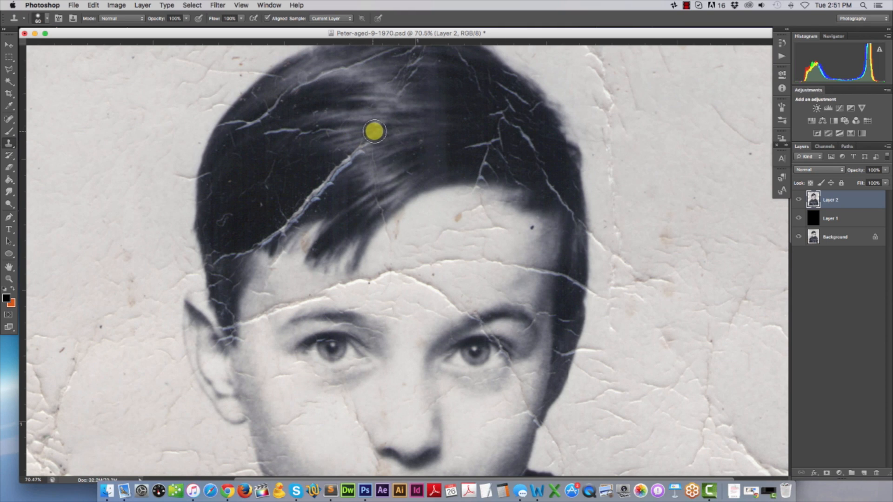
left_click(353, 150)
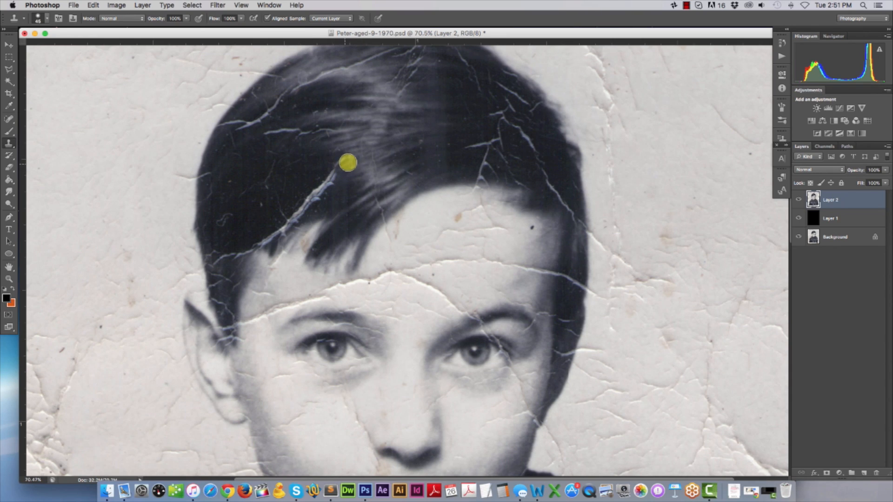
Step: Continue cloning dark hair down the middle of the diagonal crease toward the fringe, using a 45 px brush
left_click(350, 173, "alt")
left_click_drag(346, 159, 335, 170)
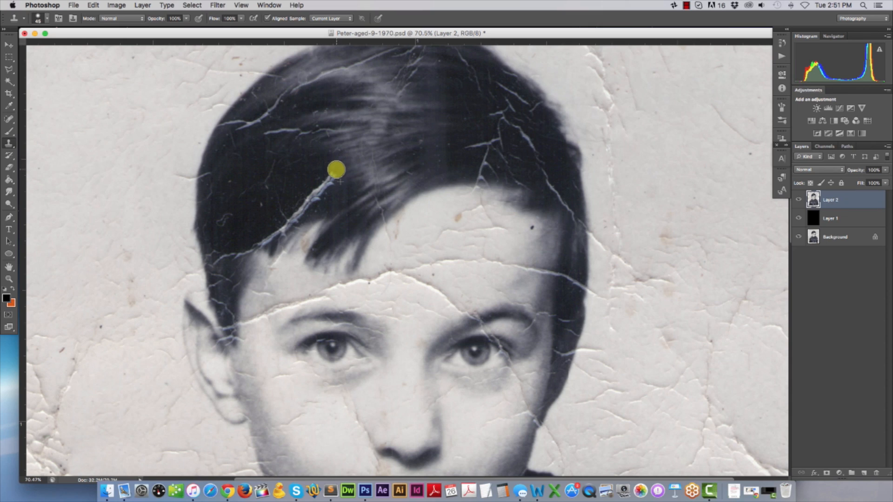
left_click(386, 185, "alt")
left_click_drag(325, 181, 324, 185)
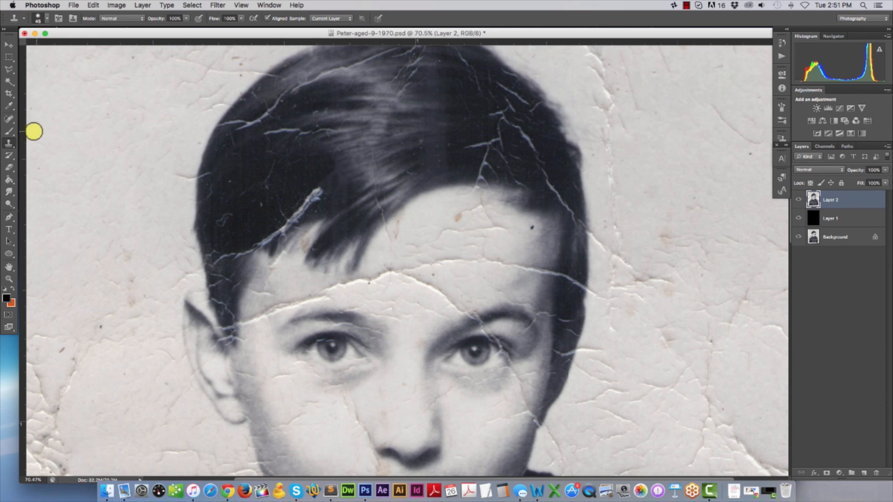
Step: Heal the stains and fine creases across the boy's upper forehead with a 40 px Spot Healing Brush
left_click(8, 120)
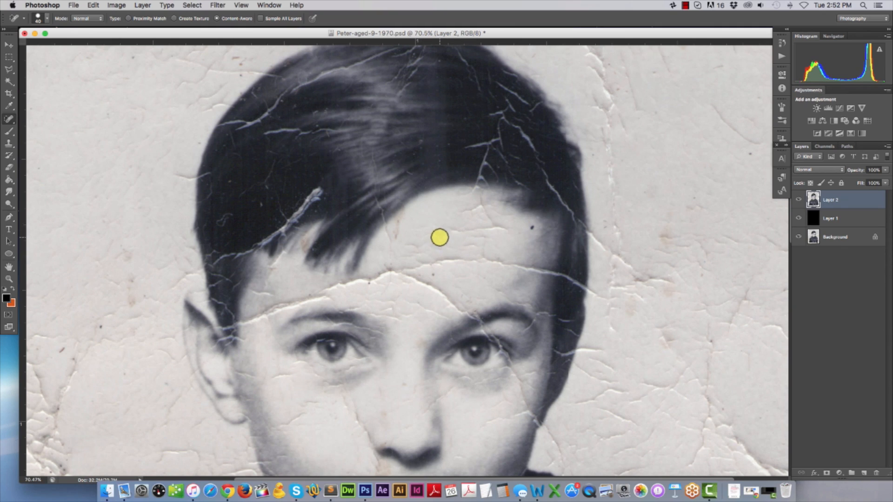
mouse_move(445, 236)
left_mouse_down()
mouse_move(425, 238)
mouse_move(445, 239)
left_mouse_up()
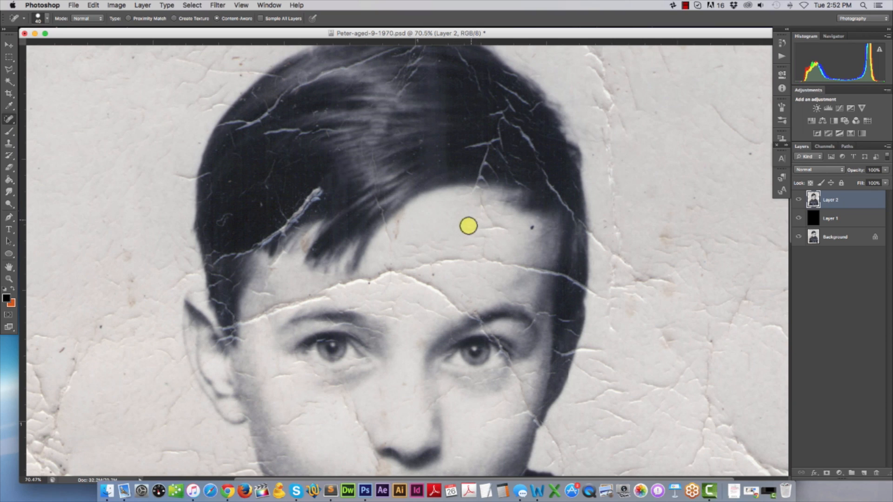
mouse_move(488, 224)
left_mouse_down()
mouse_move(484, 236)
mouse_move(513, 225)
mouse_move(499, 216)
left_mouse_up()
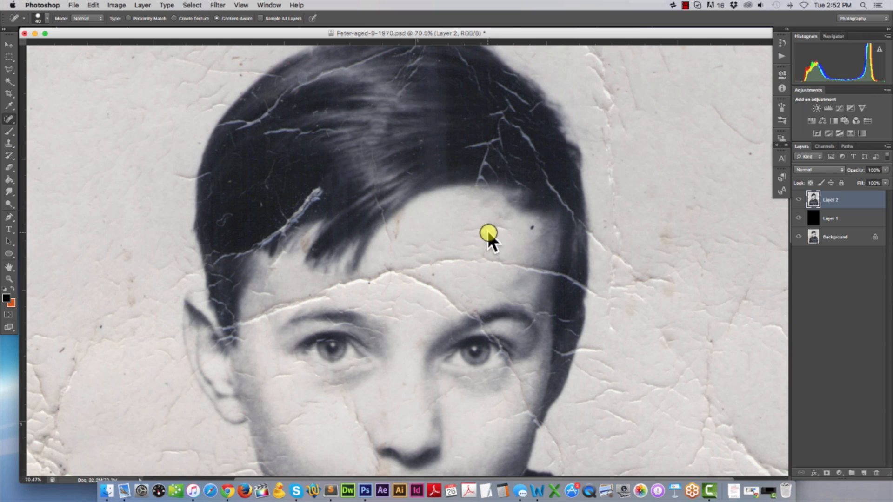
mouse_move(477, 227)
left_mouse_down()
mouse_move(506, 231)
mouse_move(468, 234)
left_mouse_up()
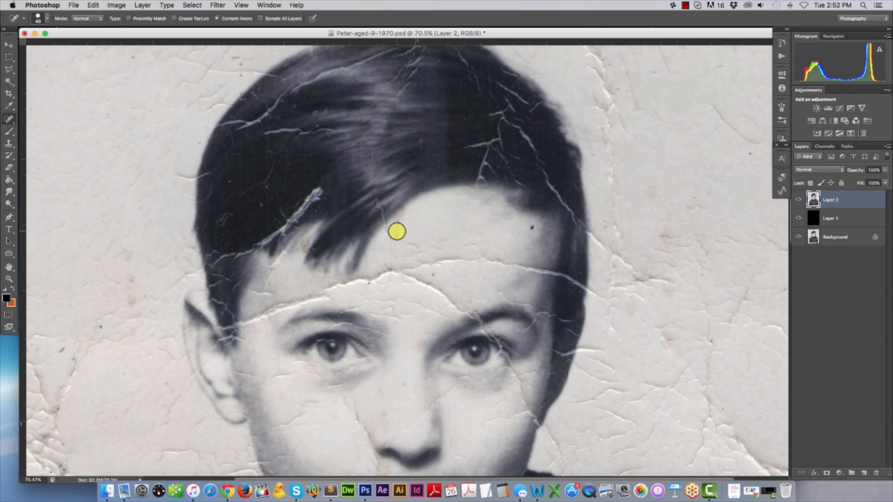
left_click_drag(397, 234, 398, 223)
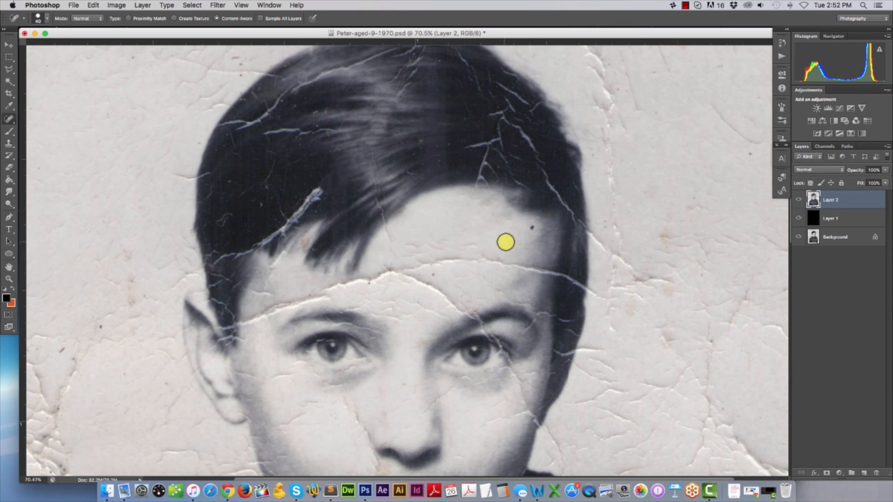
mouse_move(410, 246)
left_mouse_down()
mouse_move(448, 245)
mouse_move(403, 255)
mouse_move(480, 247)
mouse_move(476, 234)
left_mouse_up()
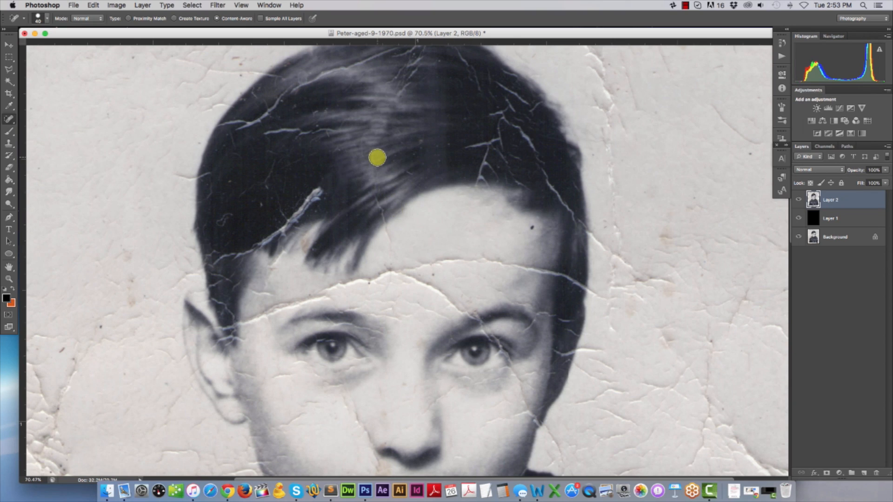
Step: Heal the thin line running down the fringe into the forehead and the central and right-hand parts of the long forehead crease
mouse_move(373, 156)
left_mouse_down()
mouse_move(375, 177)
mouse_move(389, 192)
left_mouse_up()
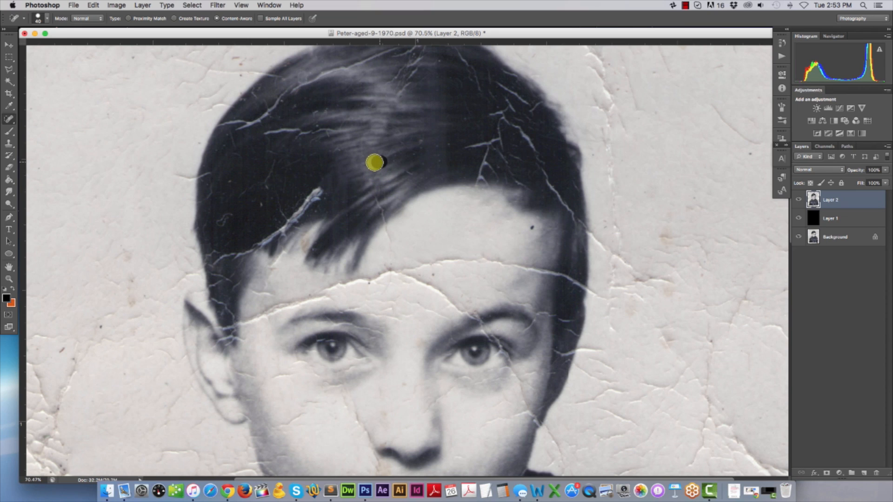
left_click_drag(383, 150, 357, 148)
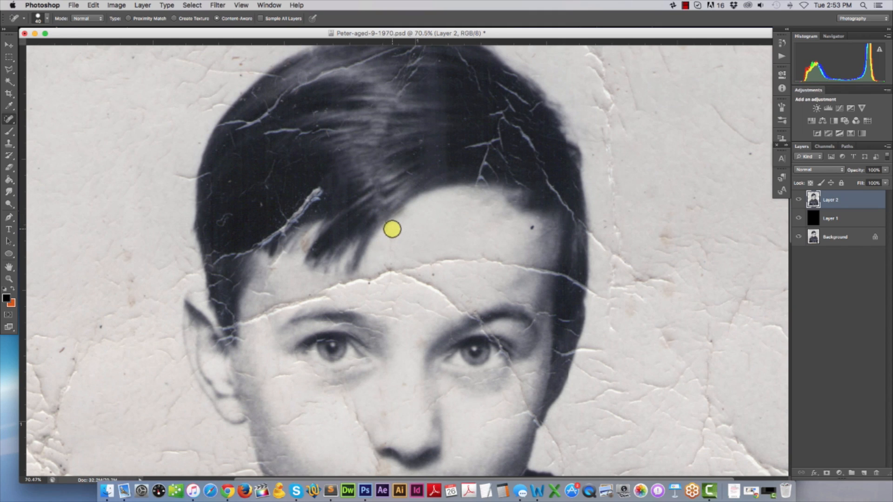
mouse_move(391, 230)
left_mouse_down()
mouse_move(395, 274)
mouse_move(426, 271)
mouse_move(405, 269)
mouse_move(427, 286)
mouse_move(395, 275)
mouse_move(370, 279)
mouse_move(470, 262)
mouse_move(437, 277)
left_mouse_up()
left_click_drag(385, 267, 467, 263)
left_click(388, 271)
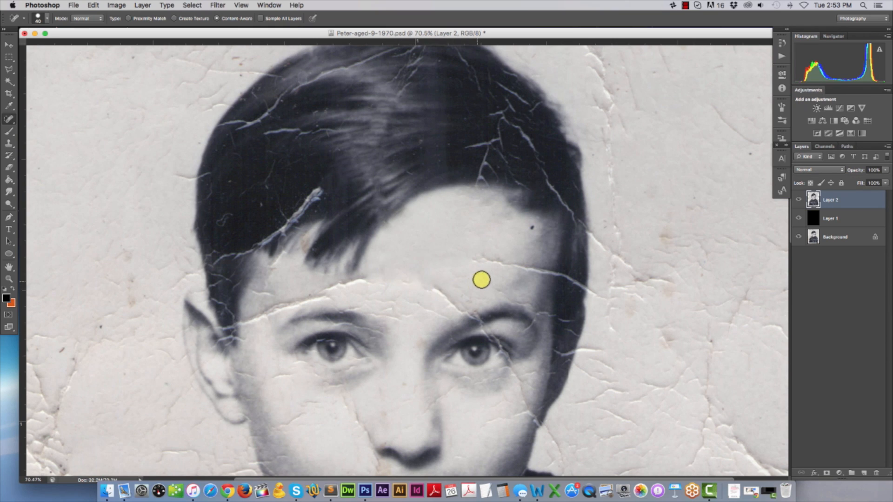
mouse_move(475, 259)
left_mouse_down()
mouse_move(549, 273)
mouse_move(526, 271)
left_mouse_up()
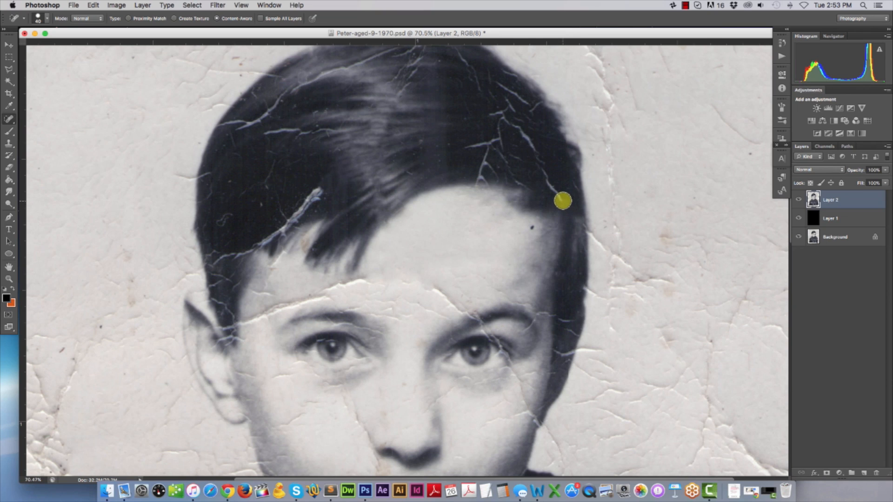
Step: Heal the branching creases in the dark hair above the boy's right-hand temple, from the hairline up toward the crown
mouse_move(562, 201)
left_mouse_down()
mouse_move(537, 159)
mouse_move(513, 171)
mouse_move(491, 142)
left_mouse_up()
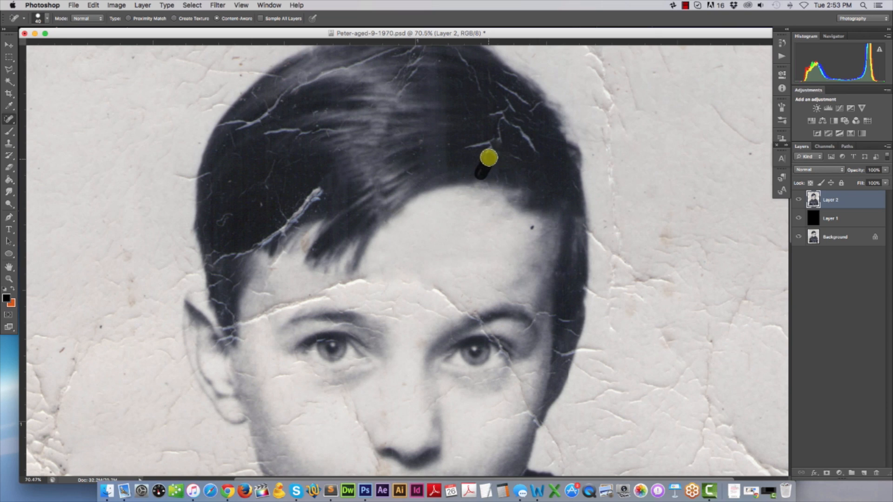
mouse_move(488, 143)
left_mouse_down()
mouse_move(473, 148)
mouse_move(490, 156)
mouse_move(503, 145)
left_mouse_up()
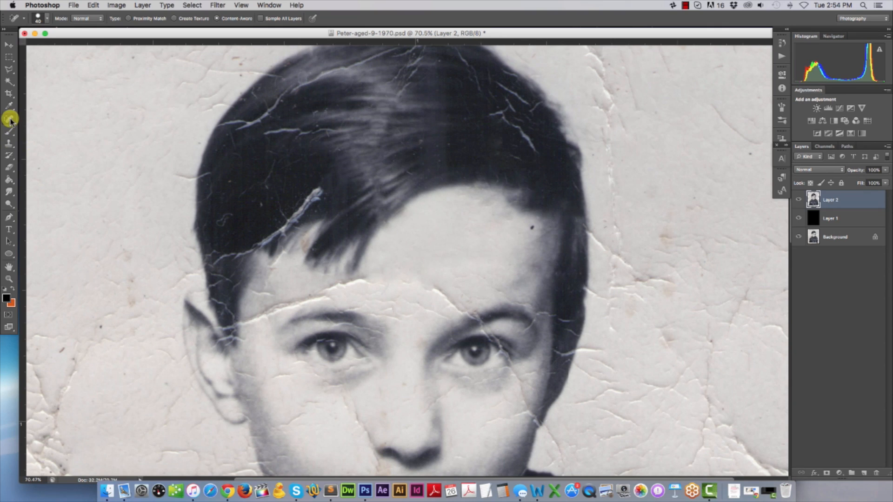
left_click_drag(522, 135, 530, 144)
mouse_move(499, 113)
left_mouse_down()
mouse_move(516, 132)
mouse_move(509, 144)
mouse_move(526, 149)
mouse_move(513, 155)
mouse_move(532, 161)
left_mouse_up()
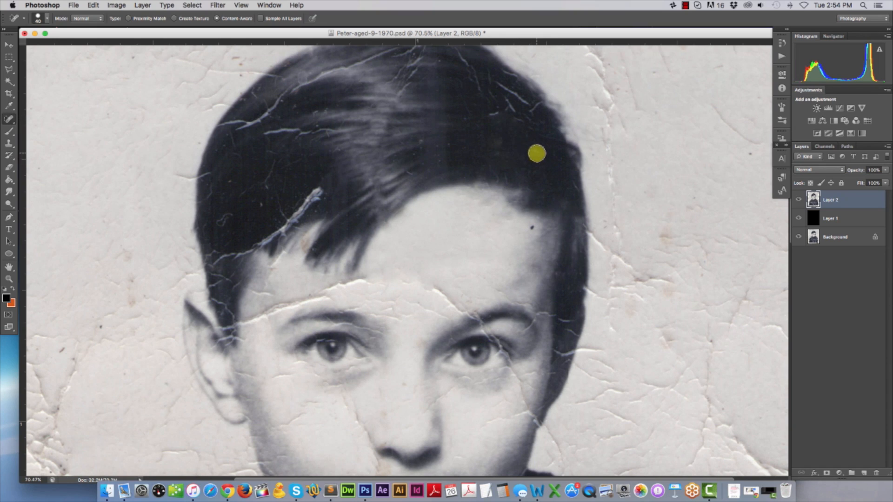
left_click_drag(518, 117, 507, 102)
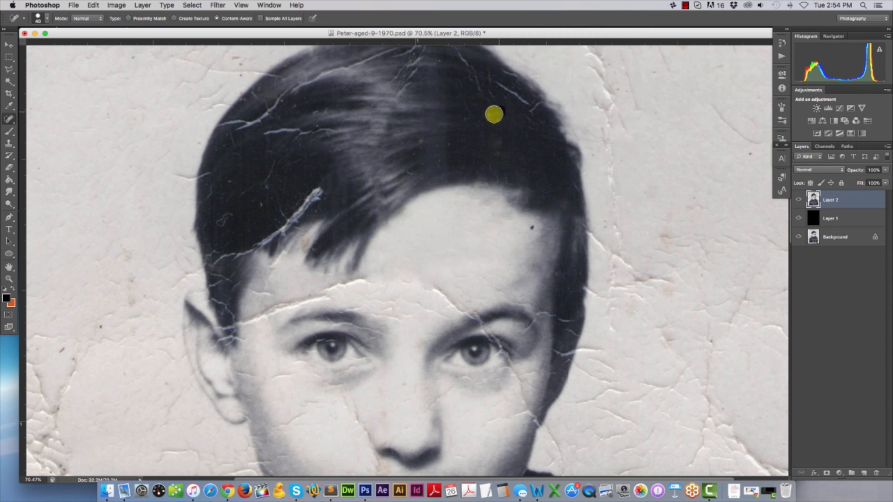
left_click_drag(503, 89, 526, 113)
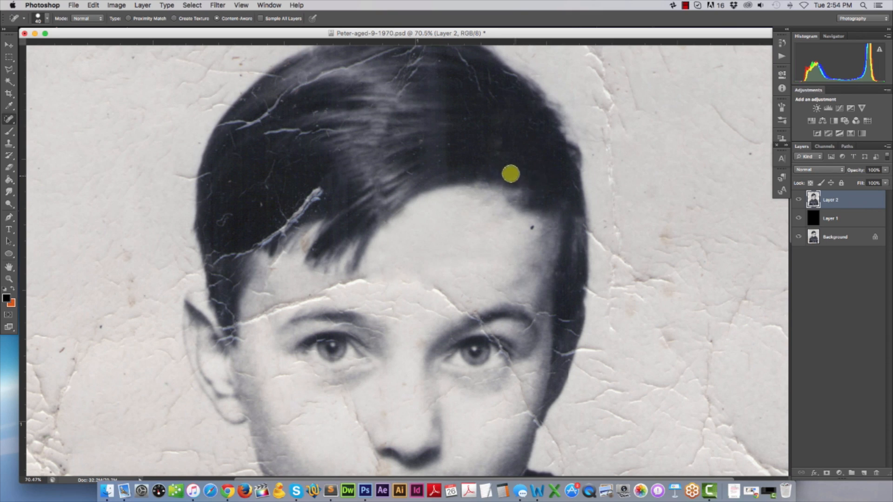
Step: Heal the creases at the crown and the long crease sweeping from the parting down toward the left-hand side of the hair
scroll(506, 144, "up", 3)
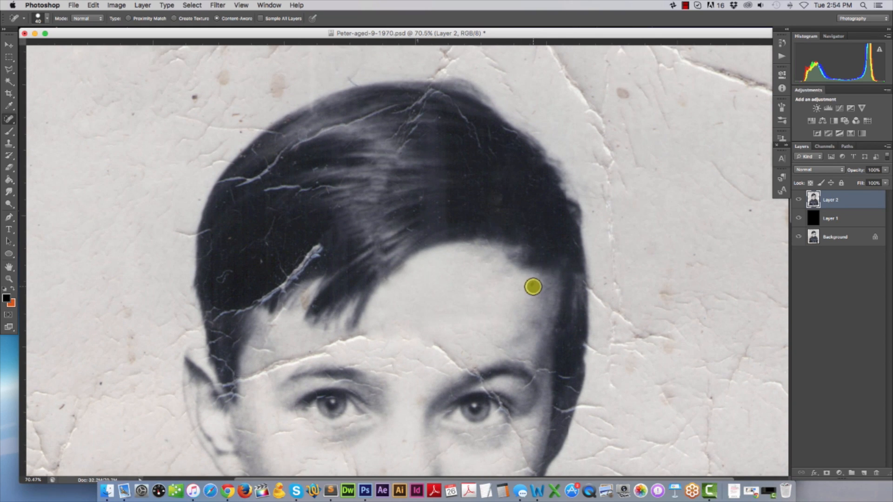
scroll(510, 175, "up", 3)
left_click_drag(482, 200, 452, 154)
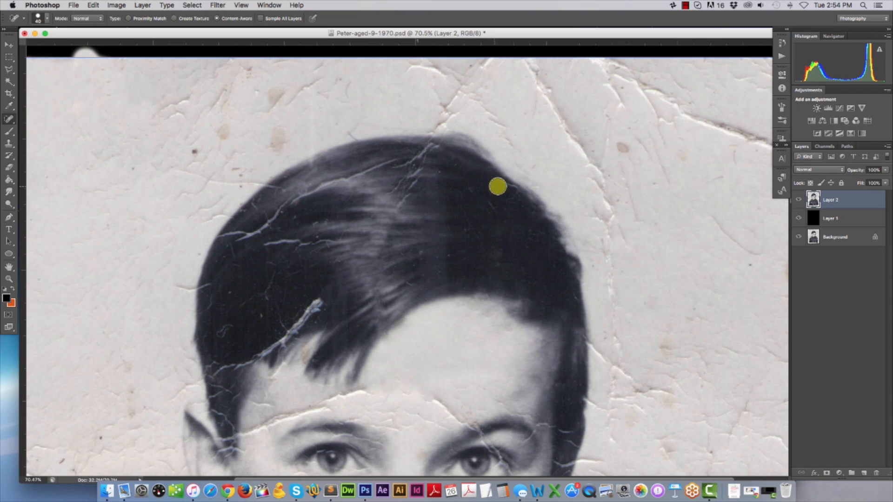
mouse_move(501, 183)
left_mouse_down()
mouse_move(522, 207)
mouse_move(489, 187)
mouse_move(492, 217)
mouse_move(487, 200)
mouse_move(471, 213)
mouse_move(460, 196)
mouse_move(478, 235)
left_mouse_up()
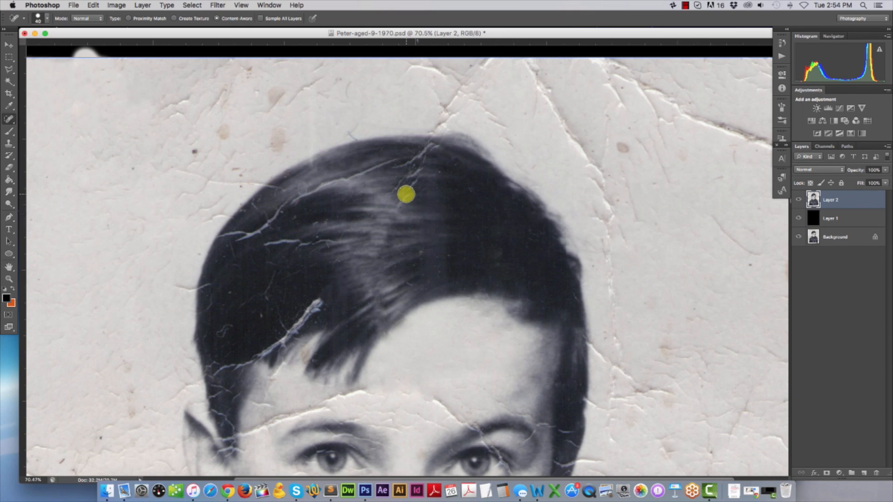
mouse_move(406, 193)
left_mouse_down()
mouse_move(412, 176)
mouse_move(397, 187)
left_mouse_up()
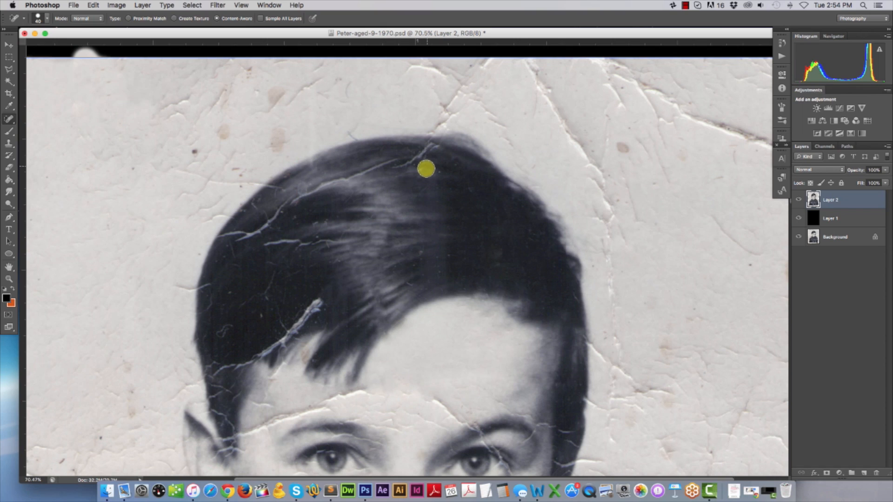
mouse_move(433, 147)
left_mouse_down()
mouse_move(403, 165)
mouse_move(389, 160)
mouse_move(290, 201)
left_mouse_up()
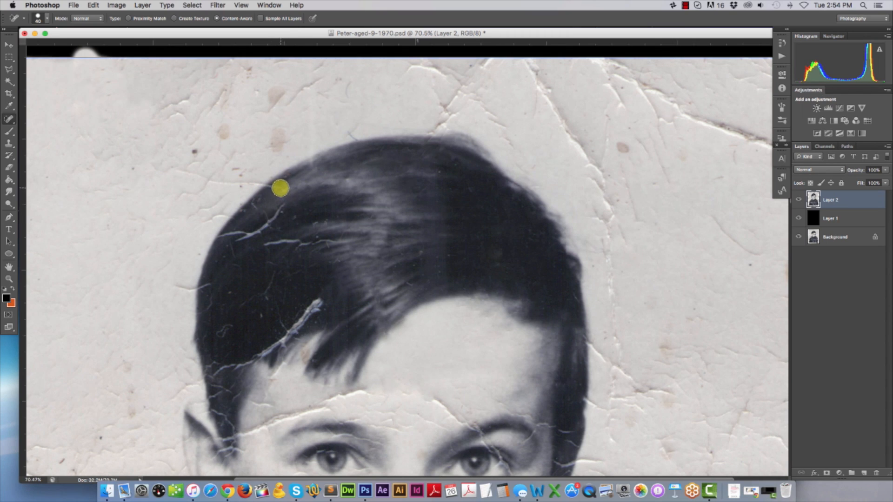
Step: Heal the mark at the hair's upper-left edge and the brown stain on the backdrop above it
left_click_drag(276, 189, 279, 186)
left_click_drag(281, 141, 268, 149)
mouse_move(276, 140)
left_mouse_down()
mouse_move(286, 128)
mouse_move(270, 155)
mouse_move(285, 124)
left_mouse_up()
Step: Clone dark hair over the remaining creases in the left-hand side of the hair with a 45 px brush, undoing a stray dab on the forehead
left_click(12, 144)
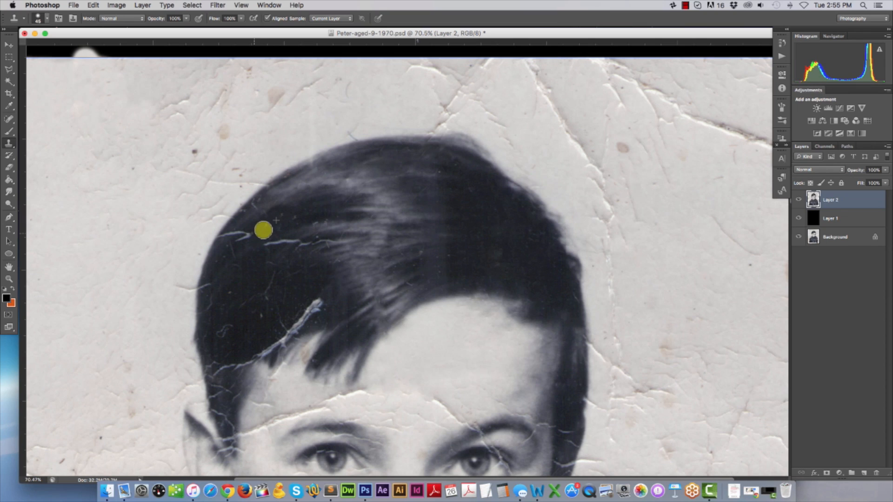
mouse_move(282, 219)
left_mouse_down()
mouse_move(253, 205)
mouse_move(279, 220)
mouse_move(244, 275)
mouse_move(246, 239)
mouse_move(231, 246)
mouse_move(276, 242)
mouse_move(270, 233)
mouse_move(269, 243)
mouse_move(295, 241)
mouse_move(287, 273)
mouse_move(317, 253)
mouse_move(297, 250)
mouse_move(278, 283)
mouse_move(263, 231)
mouse_move(264, 241)
mouse_move(240, 237)
mouse_move(251, 227)
mouse_move(240, 233)
mouse_move(243, 226)
mouse_move(269, 240)
mouse_move(232, 235)
mouse_move(294, 247)
mouse_move(254, 282)
mouse_move(265, 300)
mouse_move(335, 239)
mouse_move(297, 244)
mouse_move(351, 251)
mouse_move(307, 265)
mouse_move(340, 253)
mouse_move(319, 241)
mouse_move(355, 265)
mouse_move(329, 273)
mouse_move(281, 341)
mouse_move(243, 358)
mouse_move(327, 301)
mouse_move(309, 293)
mouse_move(309, 313)
mouse_move(262, 347)
left_mouse_up()
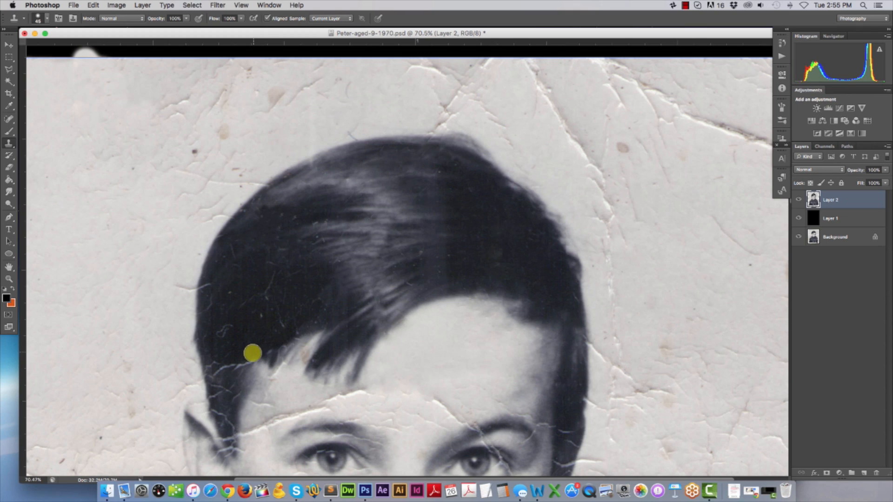
left_click(290, 377)
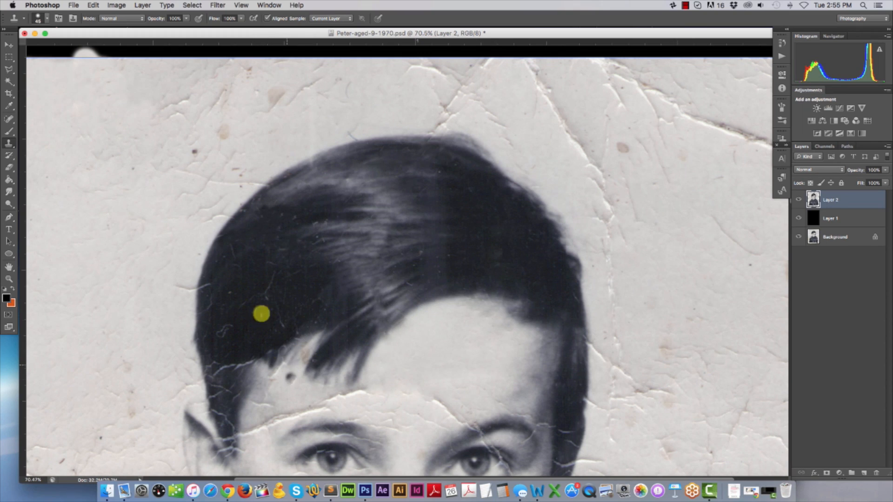
key("super+z")
Step: Clone light skin over the upper part of the brownish outline between the fringe strands, at close range with a 10 px brush
left_click(395, 354, "alt")
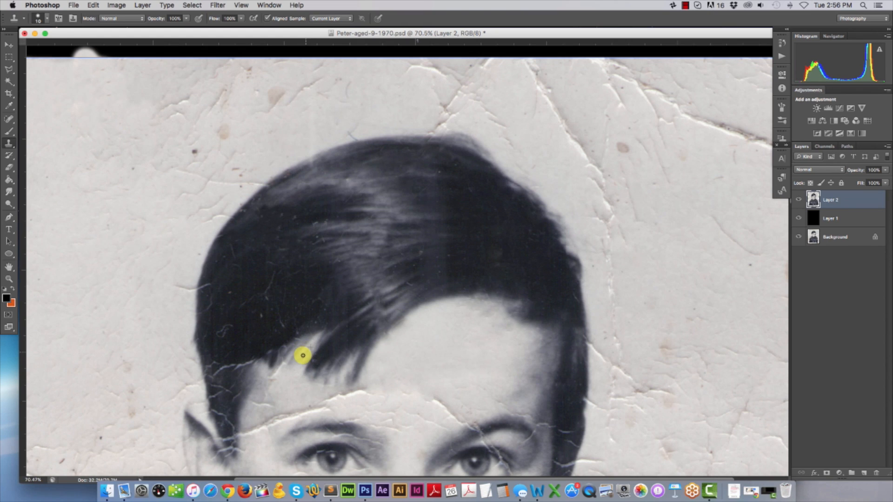
left_click(8, 278)
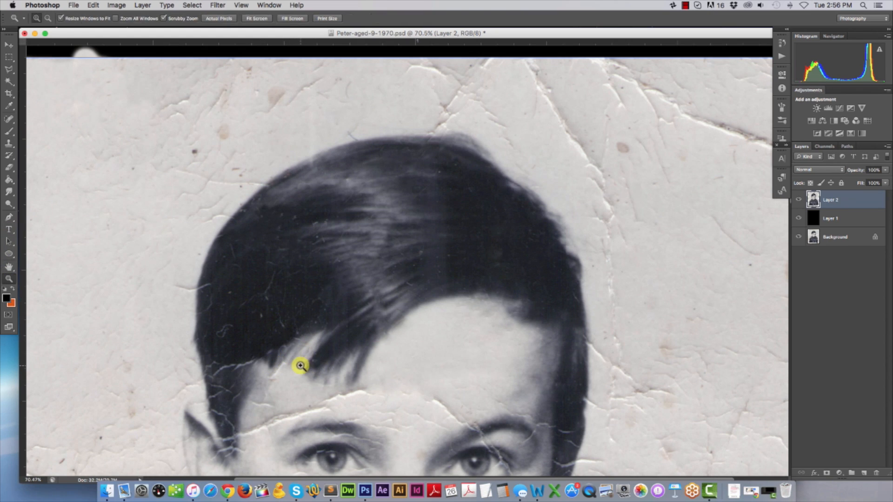
left_click_drag(300, 366, 363, 275)
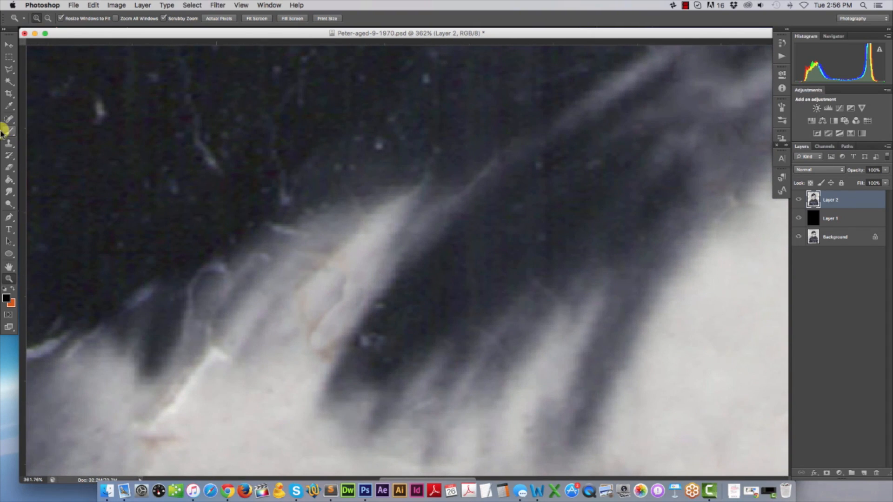
left_click(9, 179)
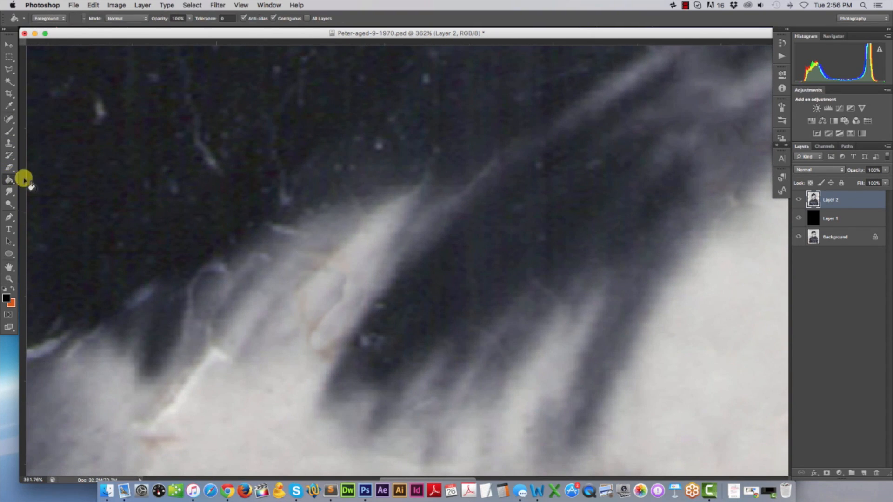
left_click(9, 143)
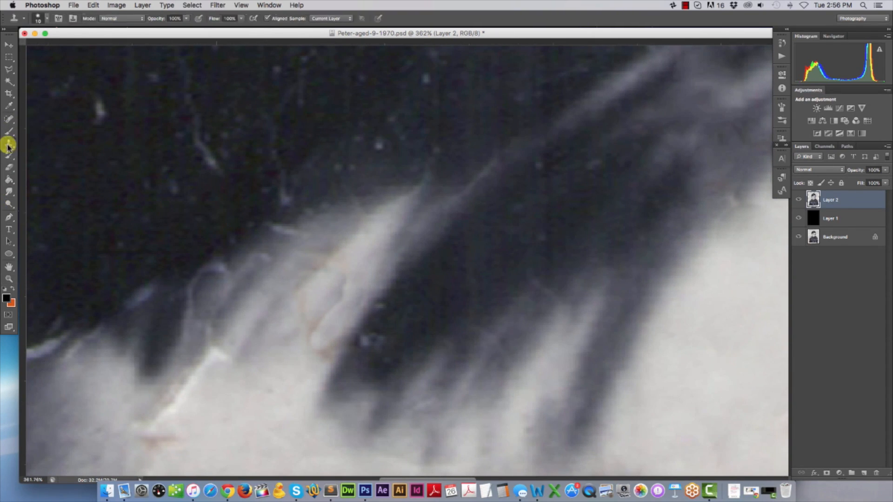
left_click(367, 245, "alt")
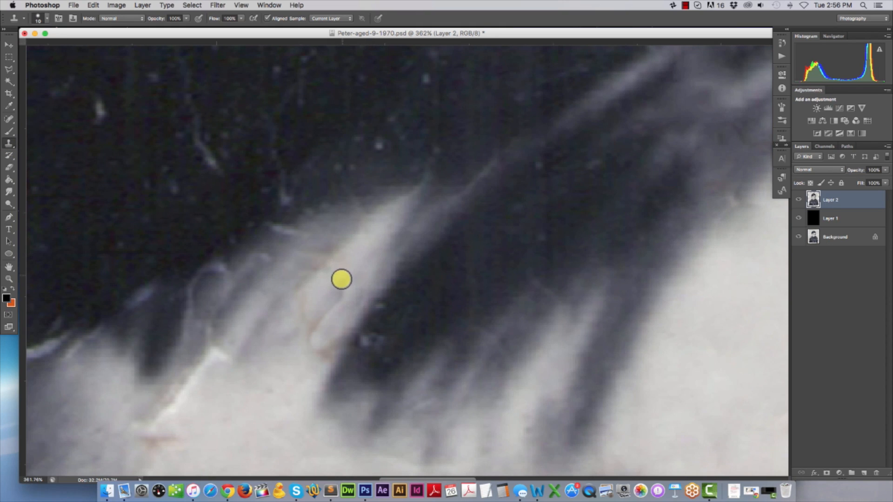
left_click_drag(341, 279, 331, 303)
left_click(358, 248, "alt")
mouse_move(335, 263)
left_mouse_down()
mouse_move(352, 252)
mouse_move(330, 262)
mouse_move(341, 269)
mouse_move(358, 252)
mouse_move(331, 300)
left_mouse_up()
Step: Continue cloning light skin down the gap between the strands, along the edge of the dark fringe lock
left_click(354, 248, "alt")
left_click(359, 250, "alt")
left_click(364, 251, "alt")
mouse_move(357, 268)
left_mouse_down()
mouse_move(347, 290)
mouse_move(355, 255)
mouse_move(293, 315)
mouse_move(307, 333)
mouse_move(337, 281)
mouse_move(323, 274)
mouse_move(296, 292)
mouse_move(336, 271)
mouse_move(295, 303)
mouse_move(302, 301)
mouse_move(302, 320)
mouse_move(293, 335)
mouse_move(310, 334)
mouse_move(284, 366)
mouse_move(306, 355)
mouse_move(313, 330)
mouse_move(296, 367)
mouse_move(334, 341)
mouse_move(299, 380)
mouse_move(326, 361)
mouse_move(336, 328)
mouse_move(273, 363)
mouse_move(288, 364)
mouse_move(293, 328)
mouse_move(272, 355)
mouse_move(316, 328)
mouse_move(321, 322)
mouse_move(304, 333)
mouse_move(308, 316)
mouse_move(323, 308)
mouse_move(331, 317)
mouse_move(349, 294)
mouse_move(331, 276)
mouse_move(310, 314)
mouse_move(339, 300)
mouse_move(310, 330)
mouse_move(315, 287)
mouse_move(326, 302)
mouse_move(317, 319)
mouse_move(344, 291)
mouse_move(325, 295)
mouse_move(344, 305)
mouse_move(292, 321)
mouse_move(340, 312)
mouse_move(329, 313)
mouse_move(342, 331)
mouse_move(331, 345)
mouse_move(328, 324)
left_mouse_up()
left_click(356, 255, "alt")
Step: Clone forehead skin over the lower end of the outline between the strands, undoing a misplaced dab at the lock's edge
left_click(287, 367, "alt")
left_click(297, 367, "alt")
left_click(299, 377, "alt")
left_click(290, 359, "alt")
left_click(277, 353, "alt")
left_click(350, 301)
key("super+z")
left_click(331, 275, "alt")
left_click(325, 296, "alt")
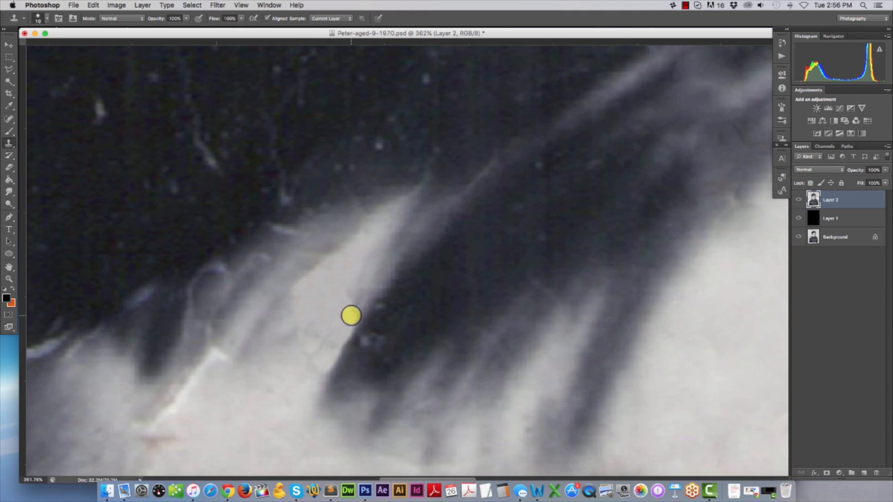
Step: Heal the leftover smudges and brownish edge between the fringe strands with the Spot Healing Brush, using a smaller brush for the final strokes
left_click(8, 120)
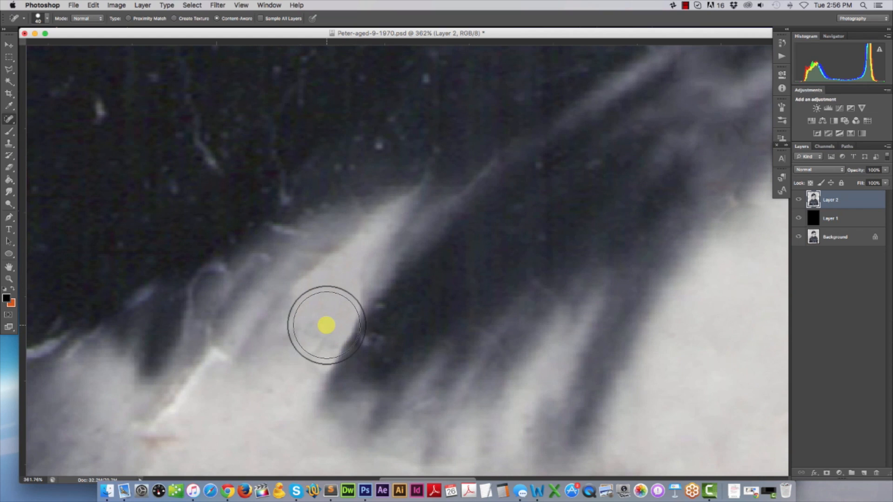
mouse_move(319, 334)
left_mouse_down()
mouse_move(311, 348)
mouse_move(310, 339)
mouse_move(292, 341)
left_mouse_up()
mouse_move(333, 343)
left_mouse_down()
mouse_move(314, 376)
mouse_move(351, 343)
mouse_move(328, 352)
mouse_move(363, 302)
mouse_move(296, 349)
left_mouse_up()
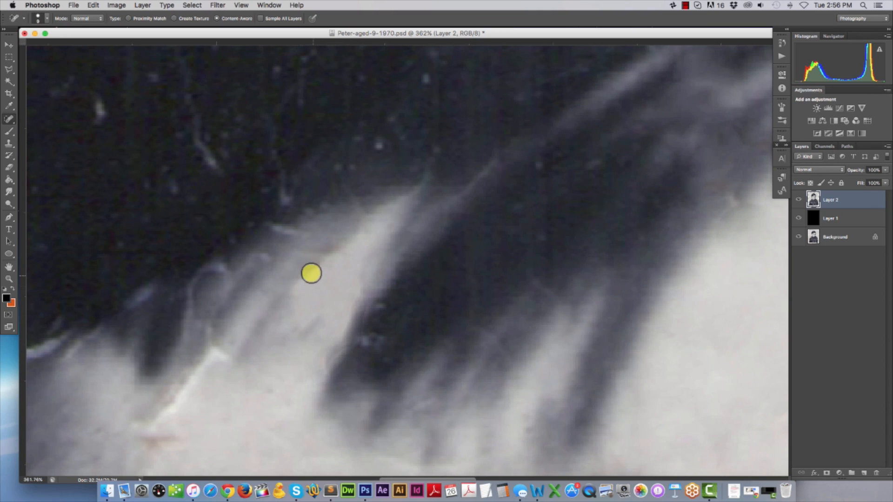
mouse_move(310, 273)
left_mouse_down()
mouse_move(275, 311)
mouse_move(367, 236)
left_mouse_up()
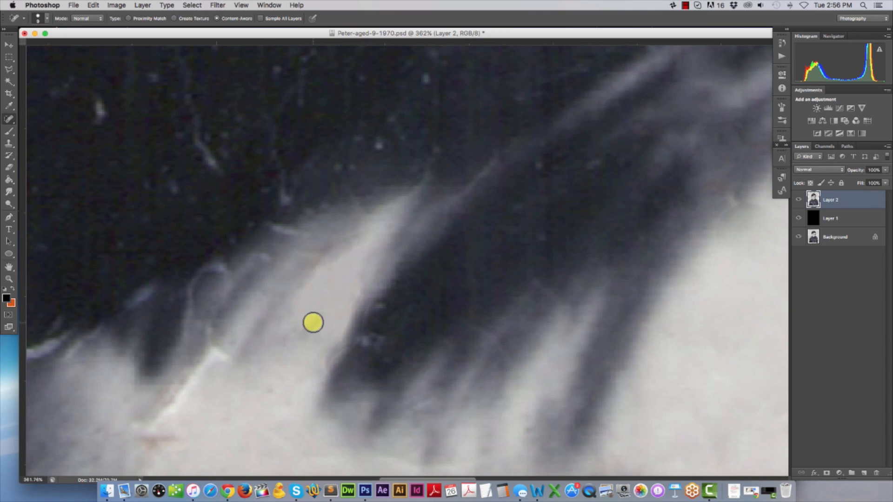
left_click_drag(320, 321, 291, 351)
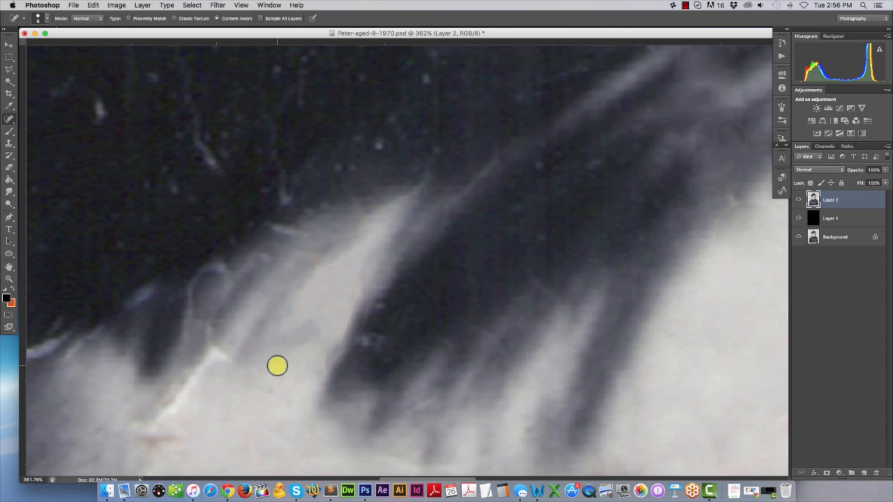
key("super+0")
key("super+minus")
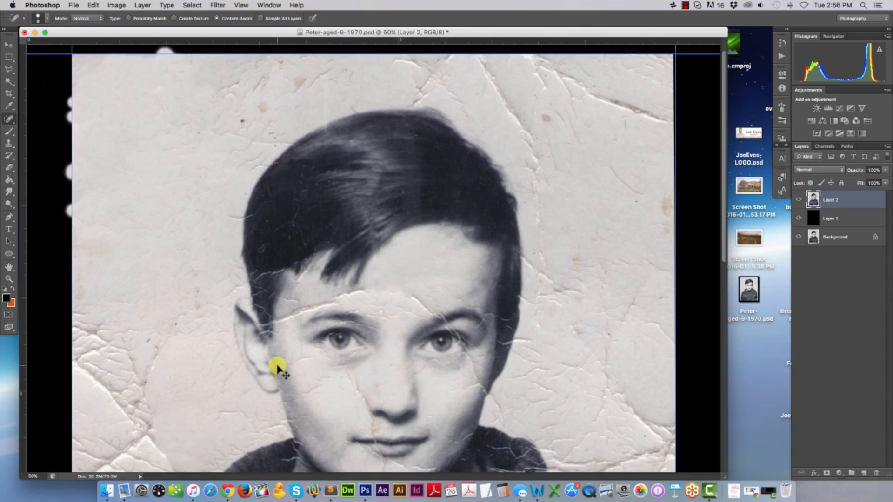
Step: Hide the black Layer 1 and switch Layer 2 off and on to compare the retouched portrait with the original scan
key("super+plus")
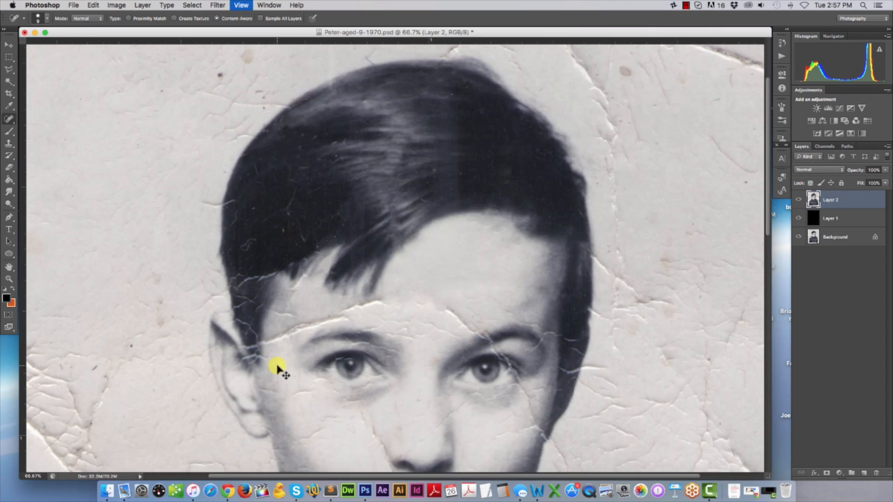
left_click(798, 200)
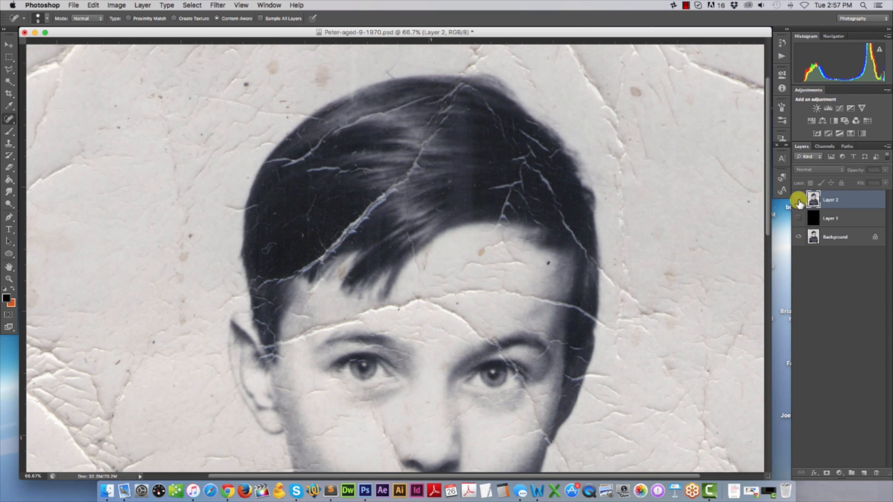
left_click(799, 201)
left_click(799, 200)
left_click(798, 201)
key("super+minus")
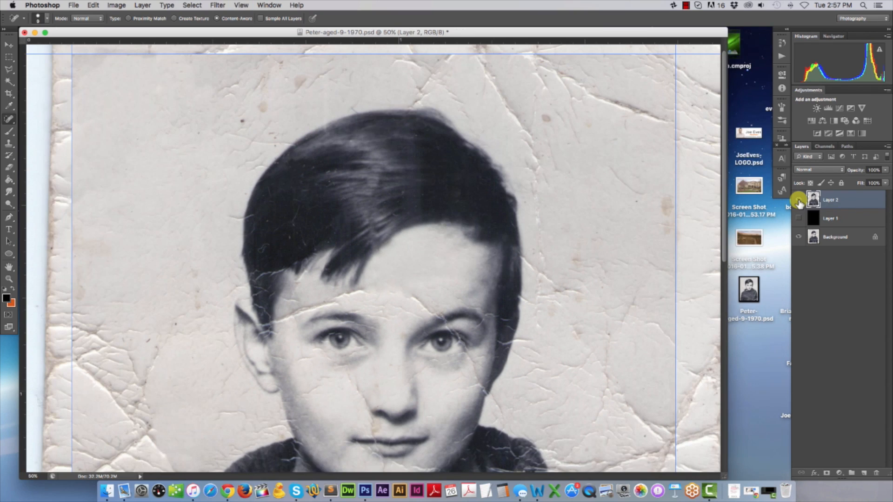
left_click_drag(724, 478, 777, 477)
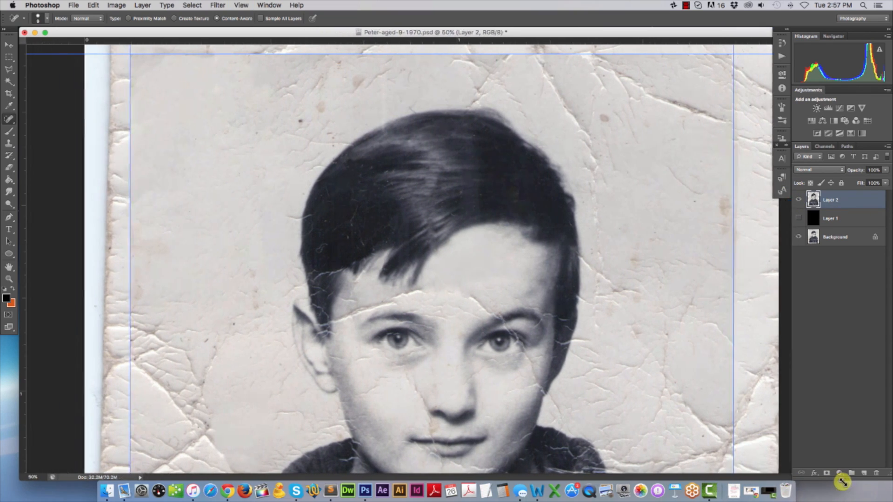
left_click(799, 201)
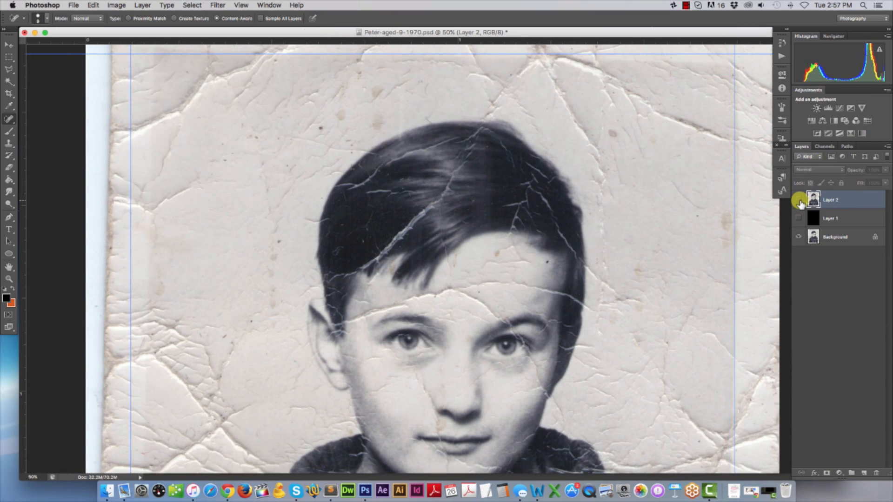
left_click(799, 201)
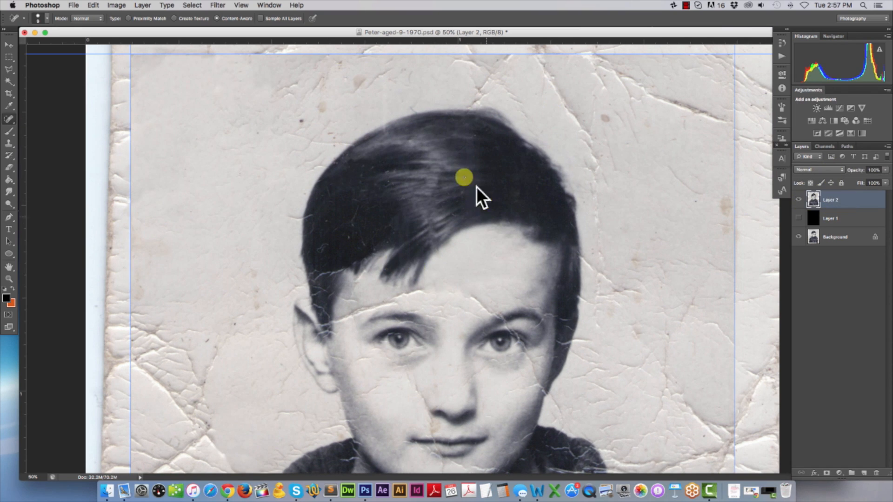
Step: Heal the curved scratches in the dark hair above the fringe with a 25 px Spot Healing Brush
left_click(9, 279)
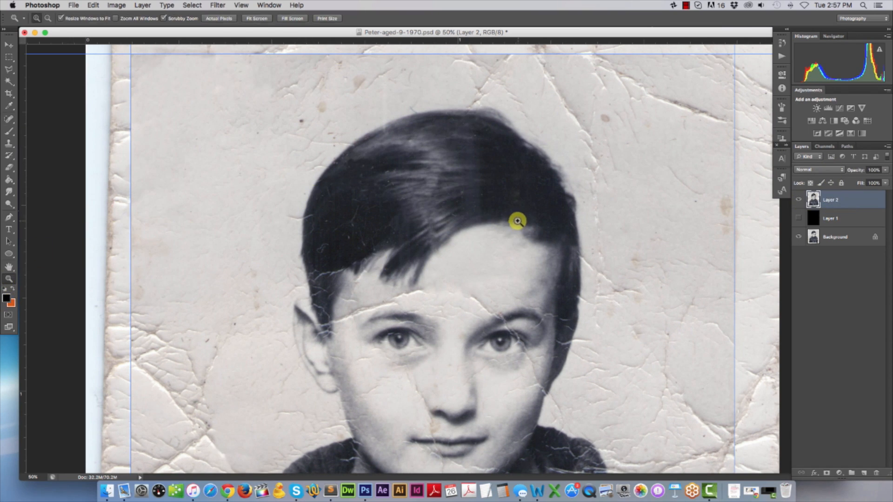
left_click(412, 208)
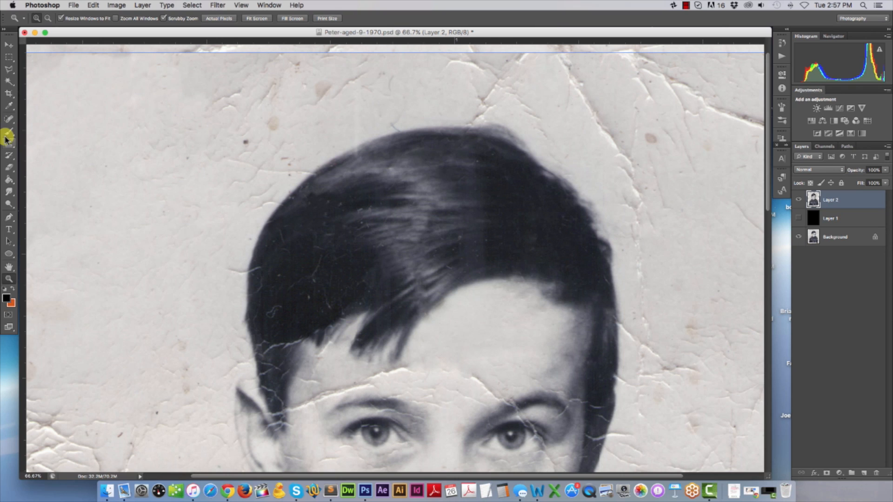
left_click(9, 119)
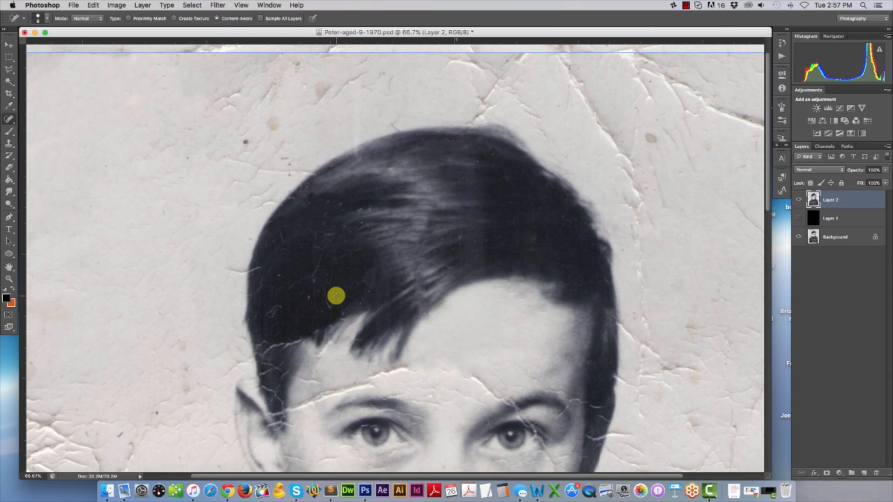
key("super+plus")
key("super+plus")
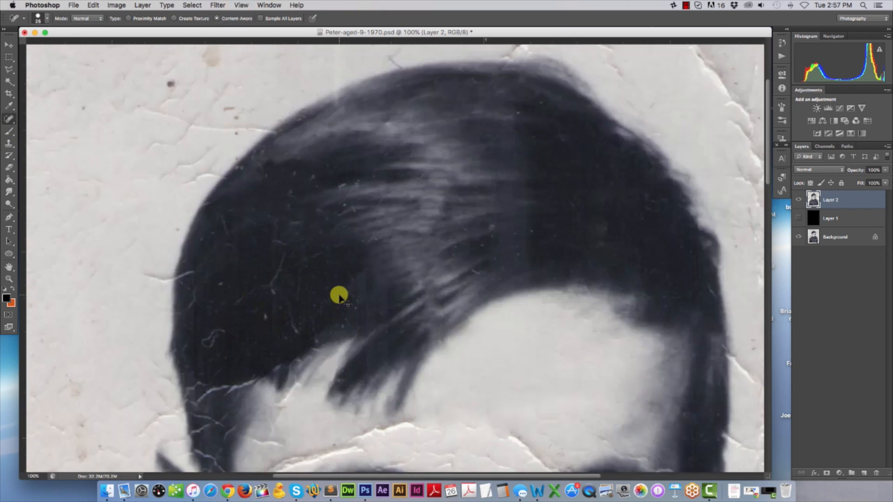
key("super+minus")
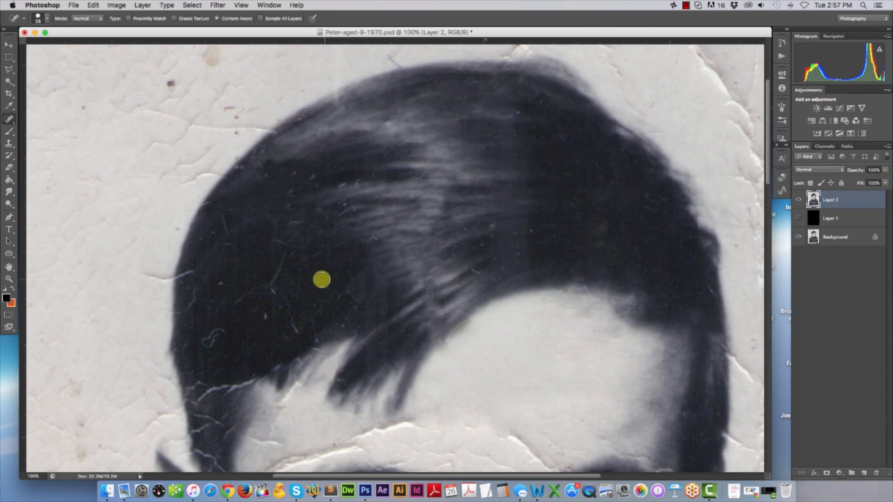
left_click_drag(276, 278, 284, 255)
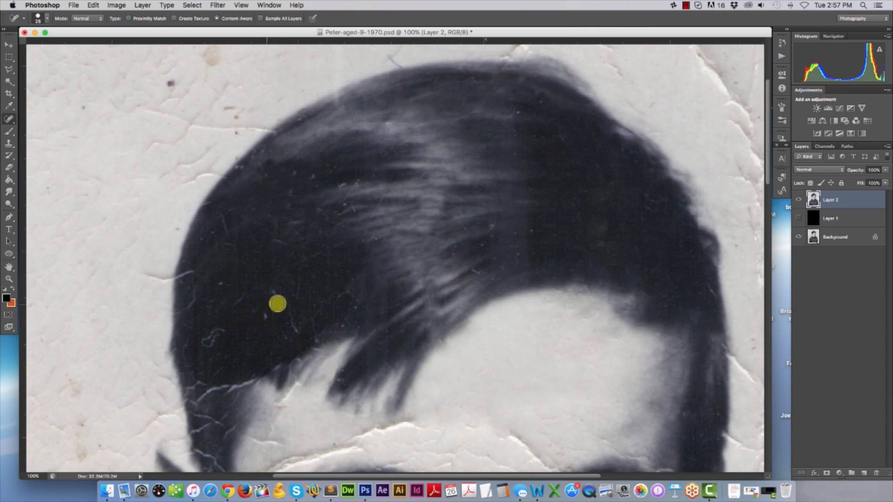
left_click_drag(277, 303, 312, 333)
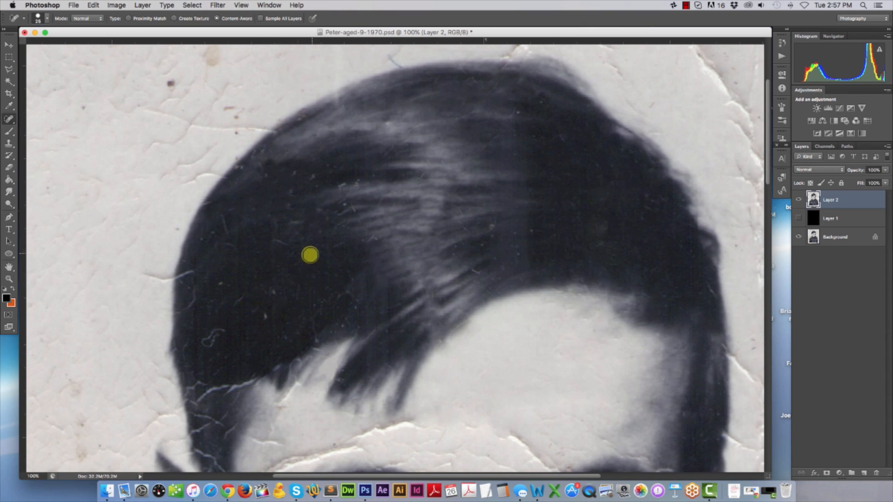
Step: Heal the remaining specks and fine scratches across the dark hair, including the squiggle near its outer edge
left_click_drag(311, 253, 350, 244)
mouse_move(358, 183)
left_mouse_down()
mouse_move(336, 182)
mouse_move(360, 206)
mouse_move(347, 196)
mouse_move(353, 203)
mouse_move(331, 206)
mouse_move(315, 176)
mouse_move(283, 181)
mouse_move(277, 247)
left_mouse_up()
left_click_drag(309, 224, 283, 225)
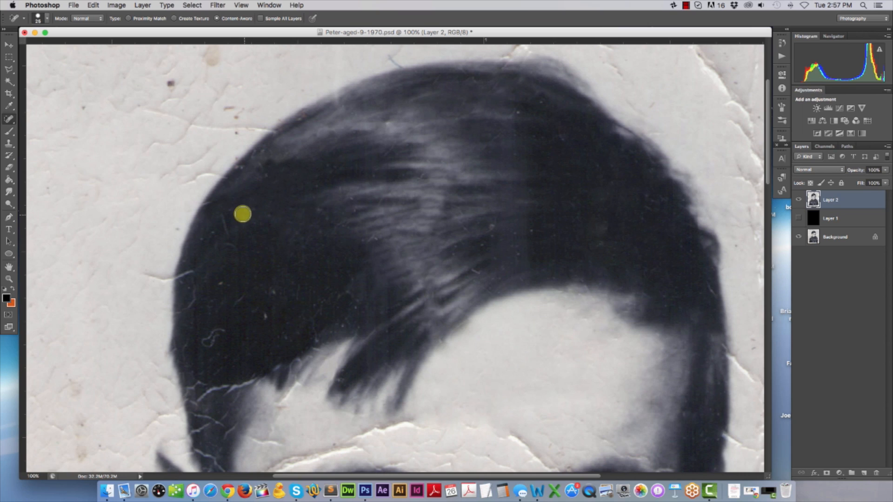
mouse_move(224, 215)
left_mouse_down()
mouse_move(245, 294)
mouse_move(226, 308)
mouse_move(260, 318)
mouse_move(274, 289)
left_mouse_up()
left_click_drag(223, 332, 209, 348)
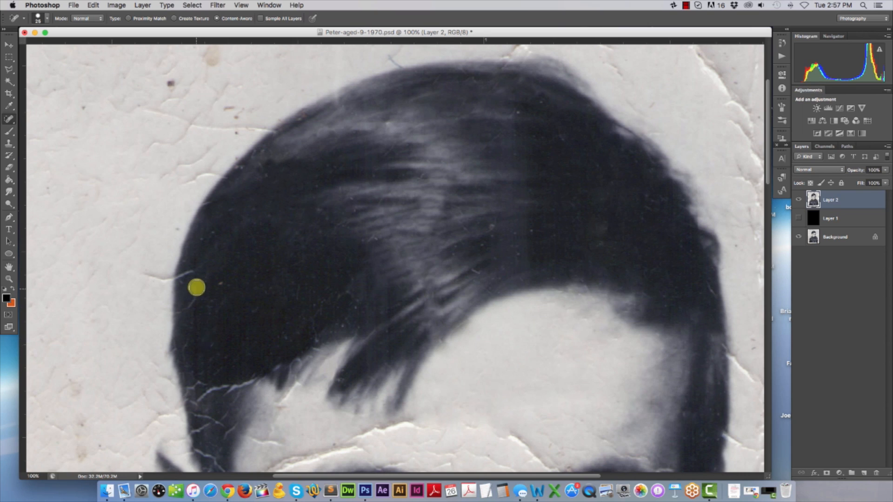
Step: Heal the creases along the outer hair edge, across the top of the sideburn and at the fringe edge
left_click_drag(188, 284, 181, 310)
left_click_drag(205, 387, 265, 373)
left_click_drag(198, 388, 195, 411)
scroll(214, 361, "down", 4)
mouse_move(209, 320)
left_mouse_down()
mouse_move(212, 278)
mouse_move(197, 318)
mouse_move(204, 284)
mouse_move(221, 285)
mouse_move(217, 312)
left_mouse_up()
mouse_move(232, 279)
left_mouse_down()
mouse_move(239, 258)
mouse_move(225, 278)
mouse_move(293, 229)
left_mouse_up()
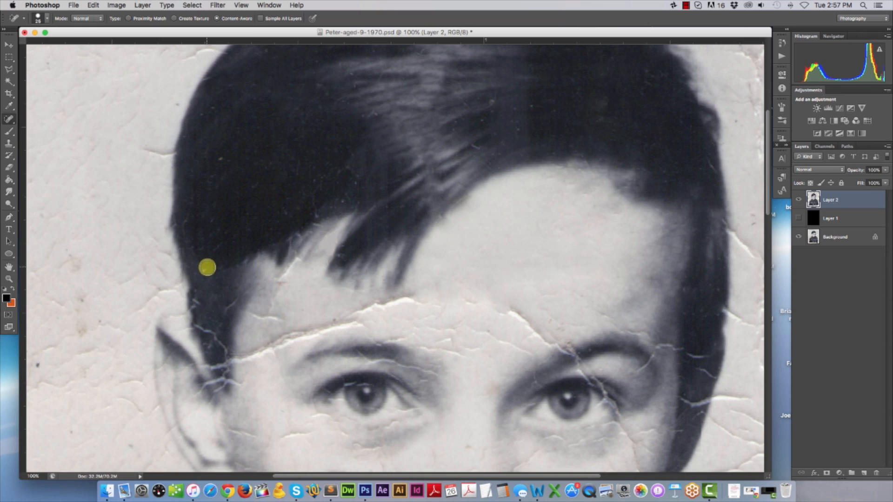
Step: Heal the small marks on the skin beneath the short fringe tips and at the temple beside the sideburn
mouse_move(295, 239)
left_mouse_down()
mouse_move(328, 216)
mouse_move(285, 248)
mouse_move(288, 266)
mouse_move(270, 292)
left_mouse_up()
left_click(299, 256)
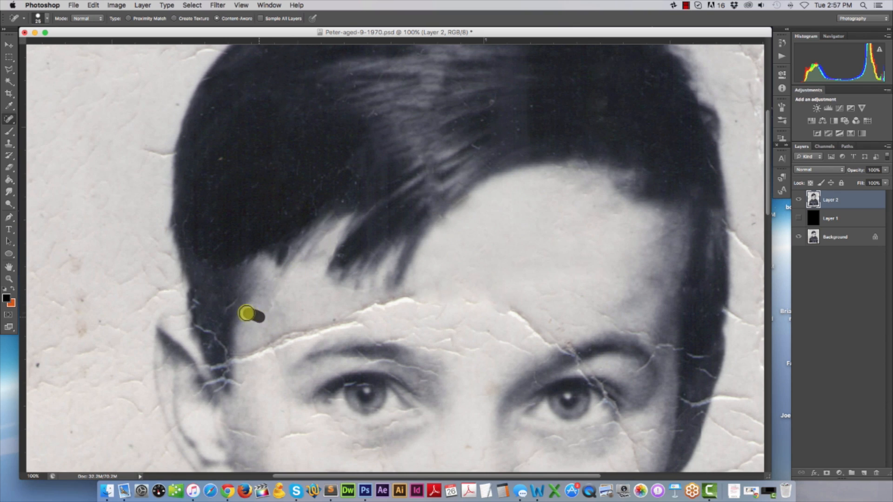
left_click_drag(246, 313, 247, 312)
left_click_drag(270, 313, 276, 294)
Step: Heal the creases on the forehead above the eyebrow farther from the visible ear, out to the temple, with a 50 px brush
scroll(325, 303, "down", 3)
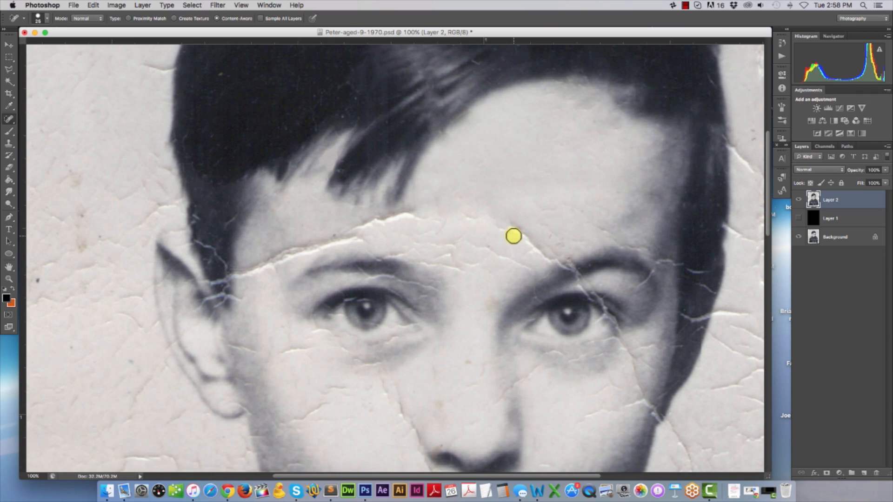
key("bracketright")
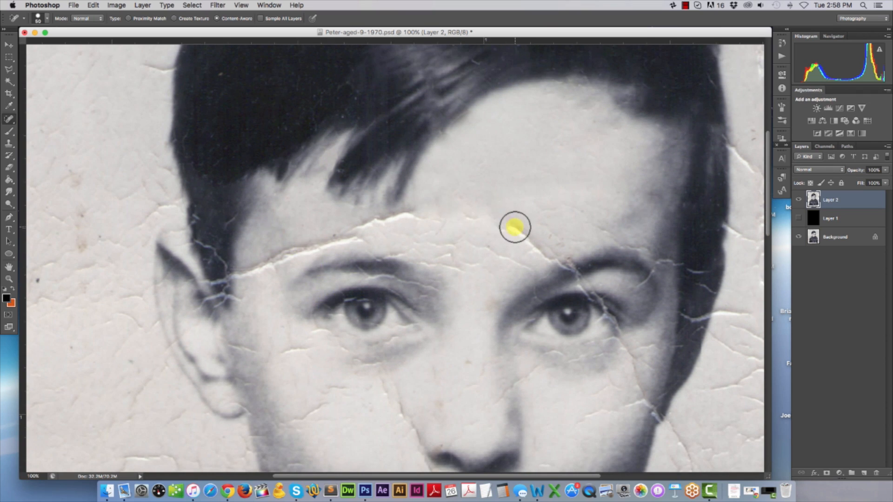
mouse_move(514, 225)
left_mouse_down()
mouse_move(542, 249)
mouse_move(549, 219)
mouse_move(584, 215)
mouse_move(581, 231)
mouse_move(590, 232)
left_mouse_up()
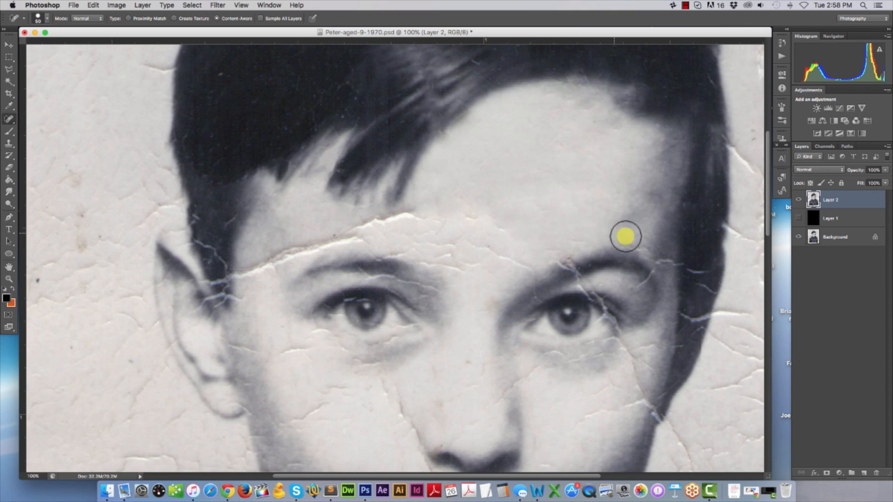
left_click(631, 239)
left_click(648, 244)
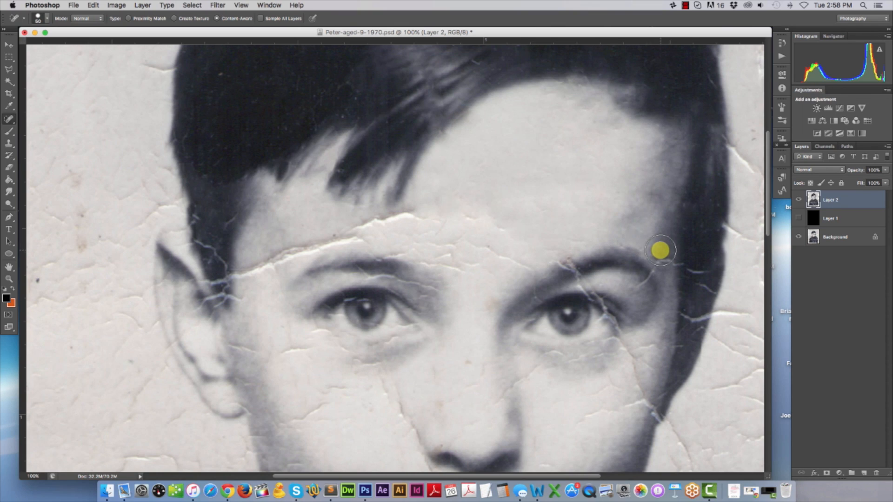
left_click(657, 251)
left_click(670, 263)
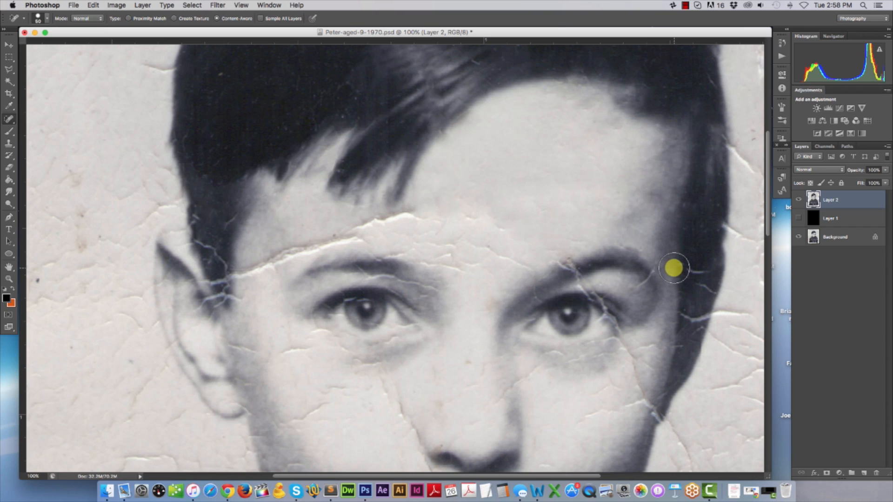
Step: Heal the creases crossing the dark side hair beside the eye and dab the adjacent outer cheek
left_click(699, 271)
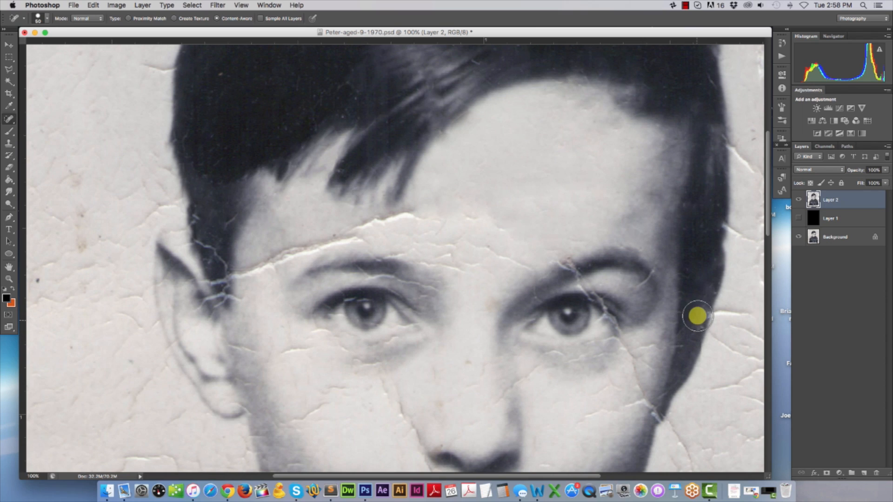
left_click(698, 312)
left_click(687, 350)
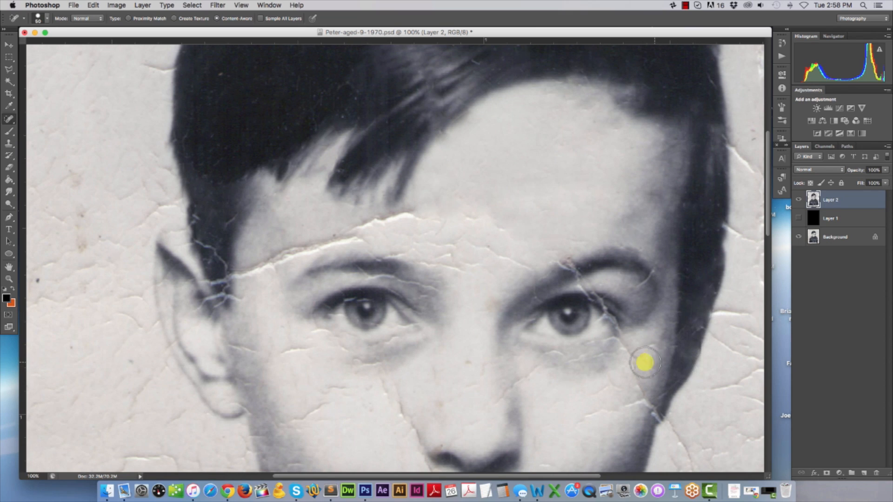
left_click(639, 395)
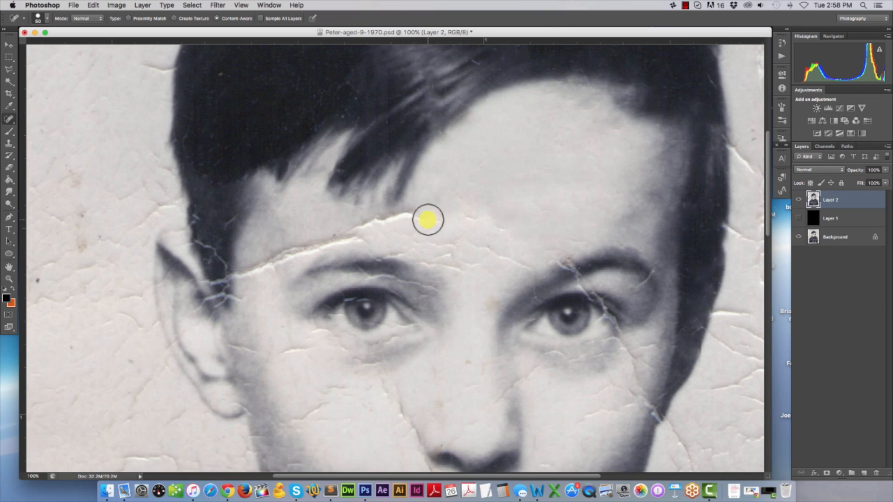
Step: Heal the wrinkles between the eyebrows and the dark smudges above the inner end of the ear-side eyebrow
mouse_move(432, 221)
left_mouse_down()
mouse_move(484, 222)
mouse_move(423, 242)
left_mouse_up()
mouse_move(471, 259)
left_mouse_down()
mouse_move(382, 237)
mouse_move(408, 245)
mouse_move(384, 246)
mouse_move(397, 241)
left_mouse_up()
left_click(409, 245)
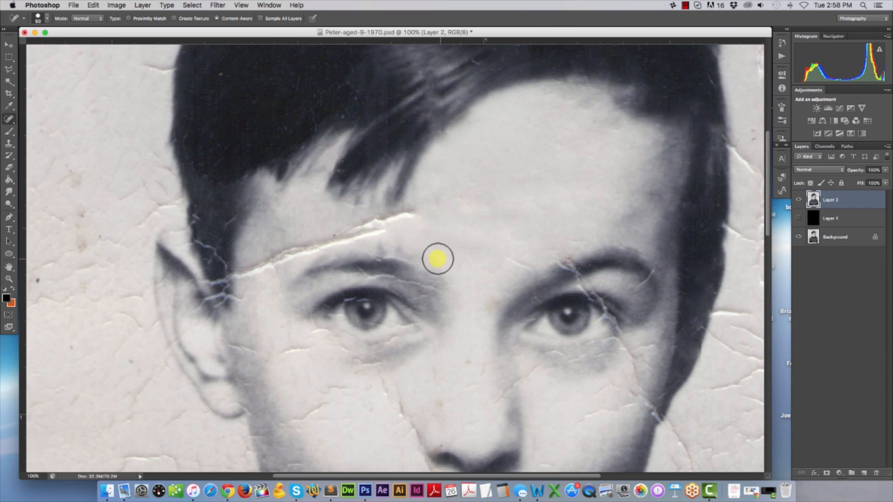
left_click(404, 247)
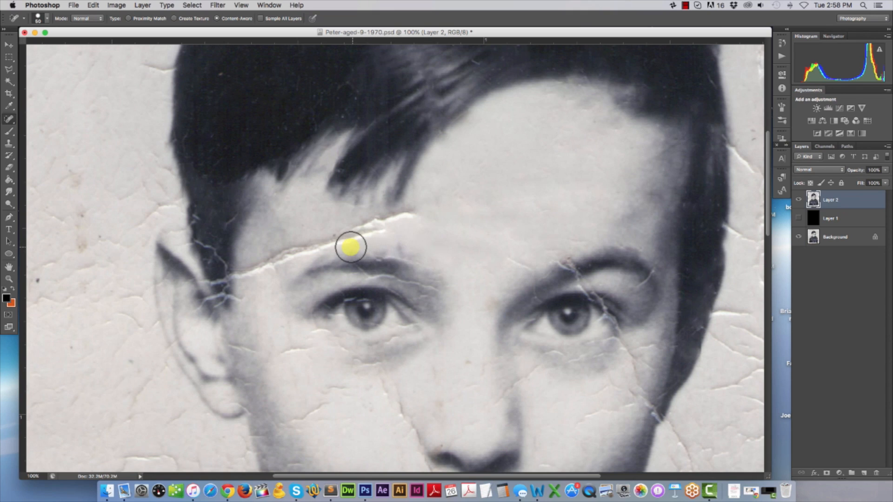
left_click(341, 242)
left_click(398, 243)
left_click(413, 245)
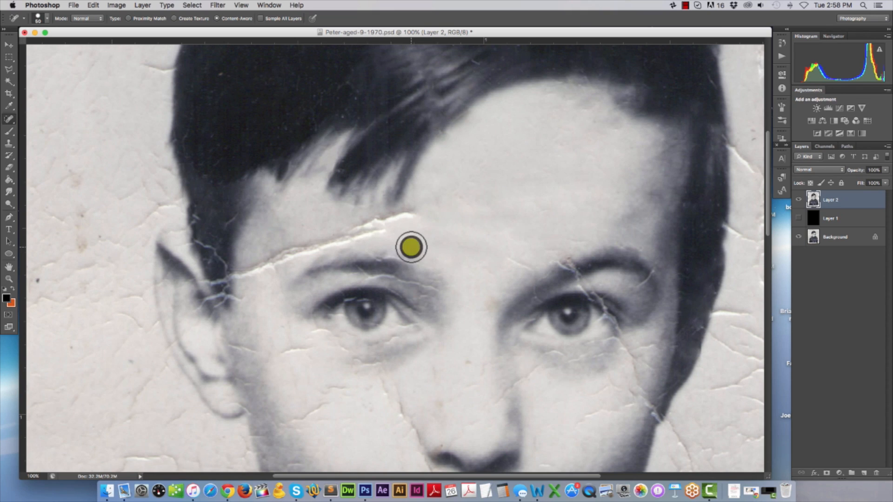
Step: Heal the long forehead crease above the ear-side eyebrow and touch up the skin there with the Spot Healing Brush
key("super+minus")
key("super+minus")
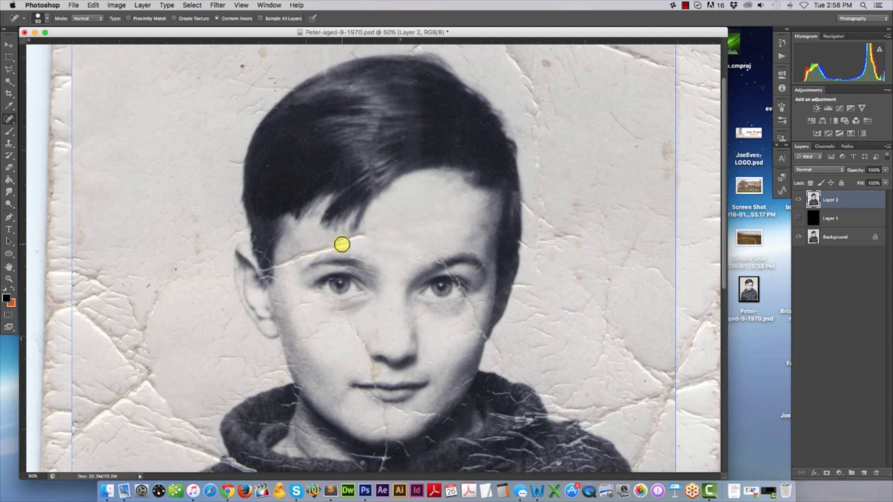
left_click_drag(313, 250, 355, 238)
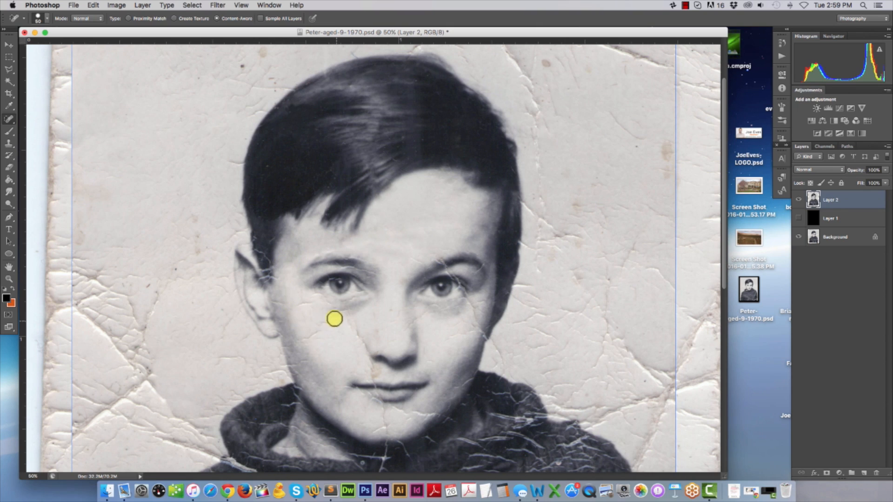
left_click_drag(348, 249, 353, 246)
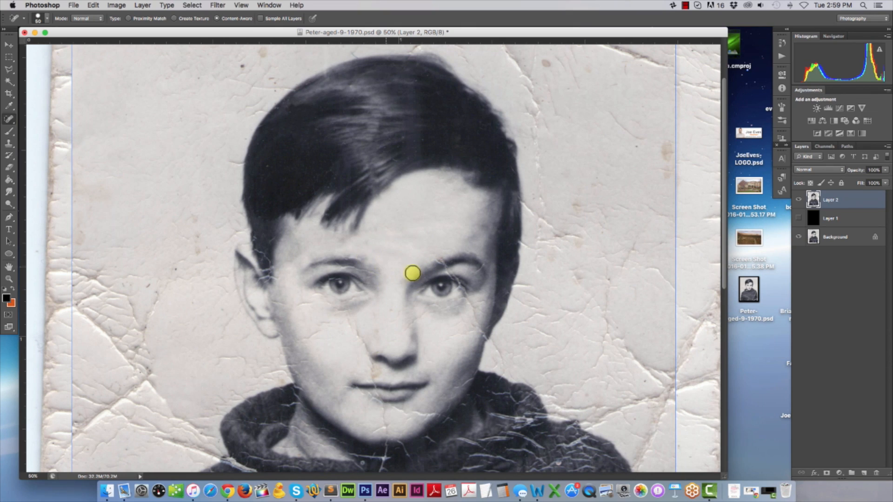
Step: Heal the eyelid creases between the ear-side eyebrow and its eye with a 20 px Spot Healing Brush, and reduce the brush to 15 px
left_click(6, 281)
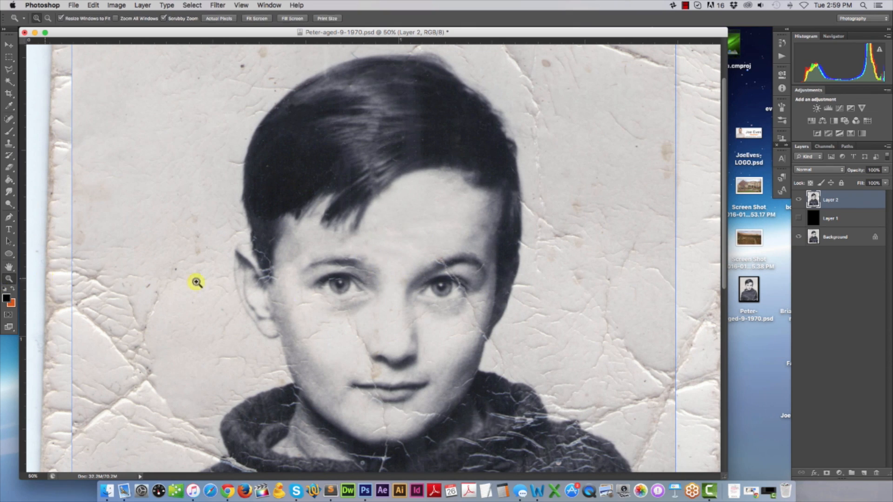
left_click(370, 275)
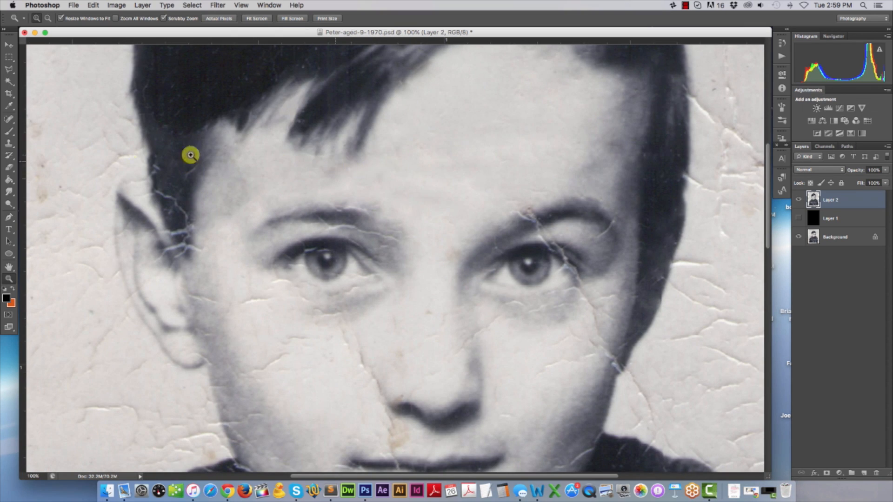
left_click(8, 143)
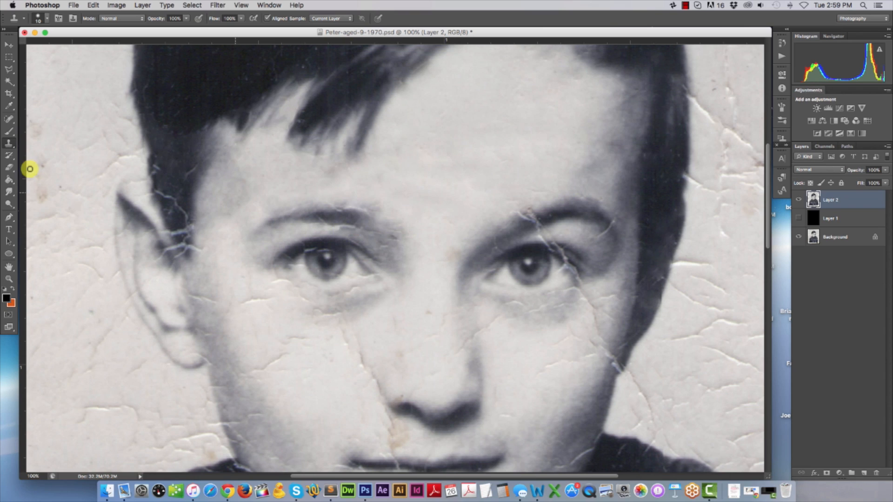
left_click(9, 119)
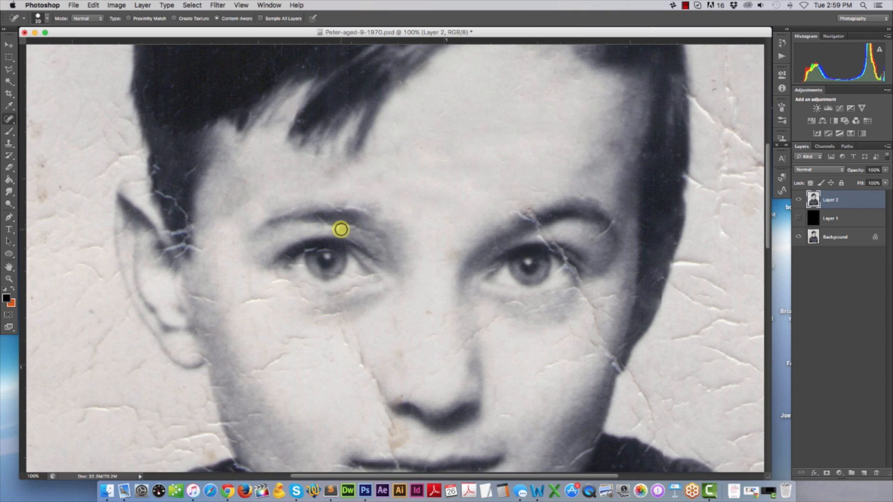
mouse_move(327, 228)
left_mouse_down()
mouse_move(356, 241)
mouse_move(340, 229)
mouse_move(359, 231)
mouse_move(384, 248)
mouse_move(339, 225)
left_mouse_up()
key("bracketleft")
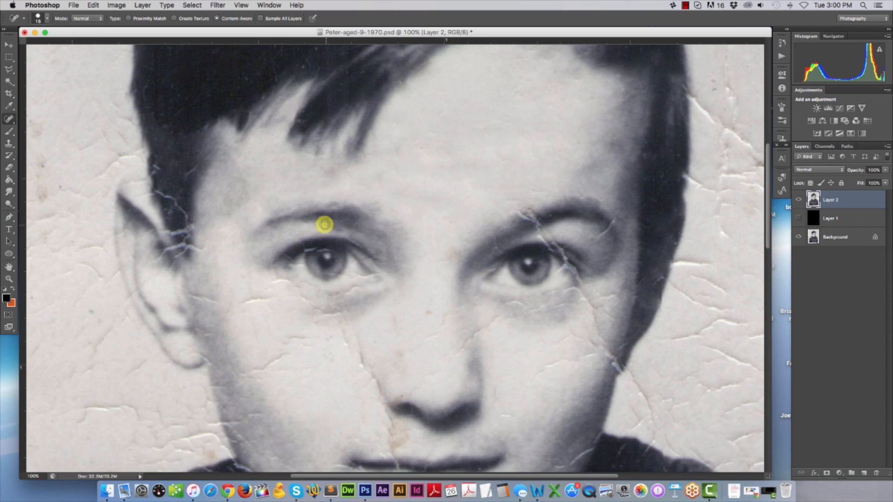
key("super+minus")
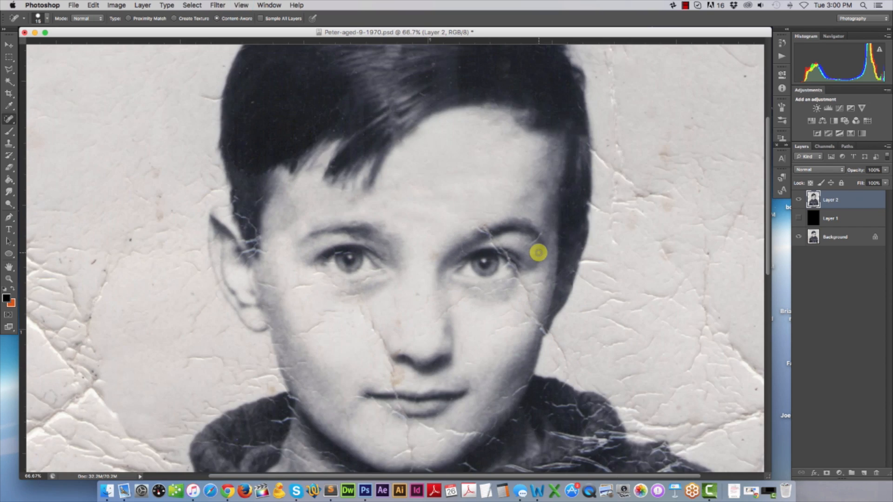
scroll(447, 243, "down", 2)
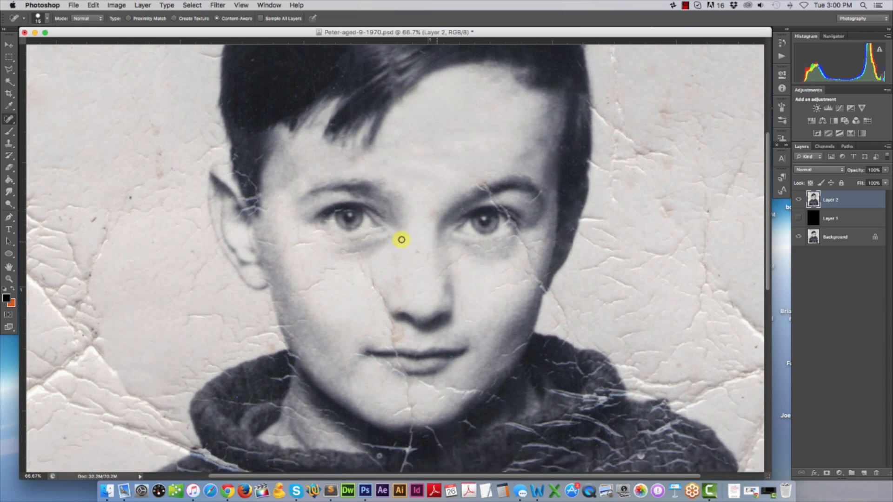
scroll(392, 228, "left", 2)
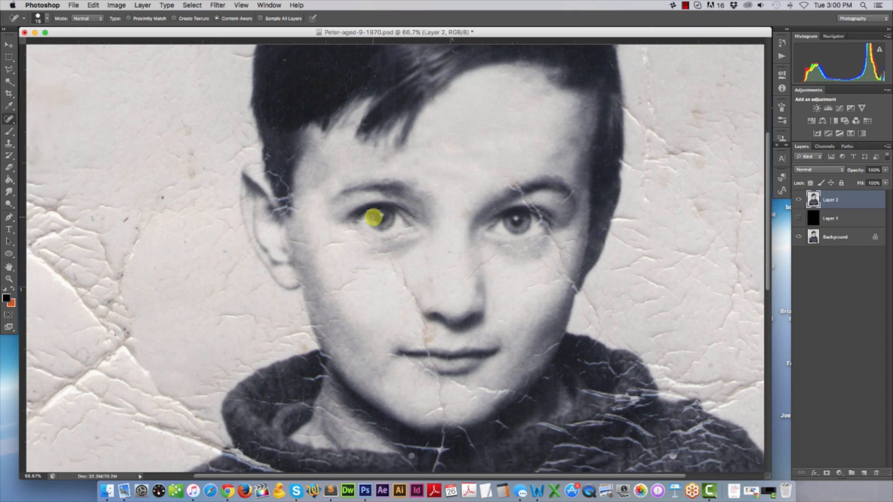
left_click(685, 5)
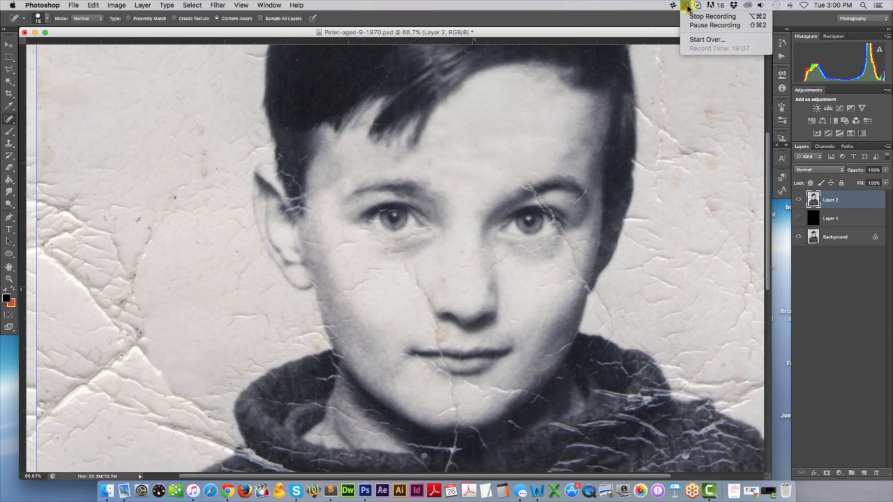
left_click(701, 25)
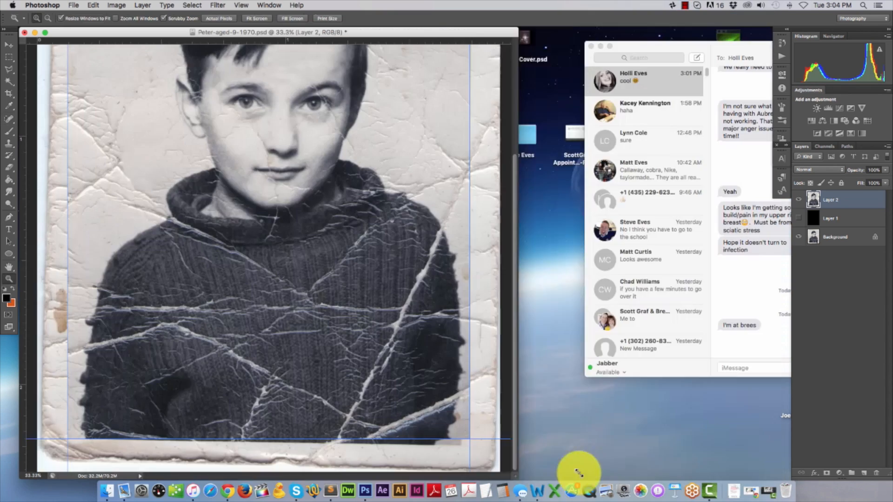
Step: Heal the spots in the backdrop diagonally above the hair on the ear side with a 90 px Spot Healing Brush
scroll(478, 319, "up", 6)
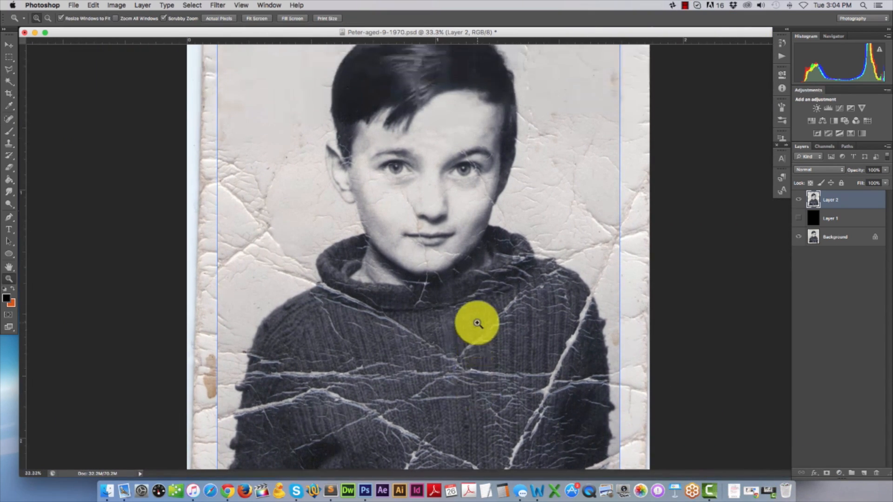
scroll(465, 316, "up", 1)
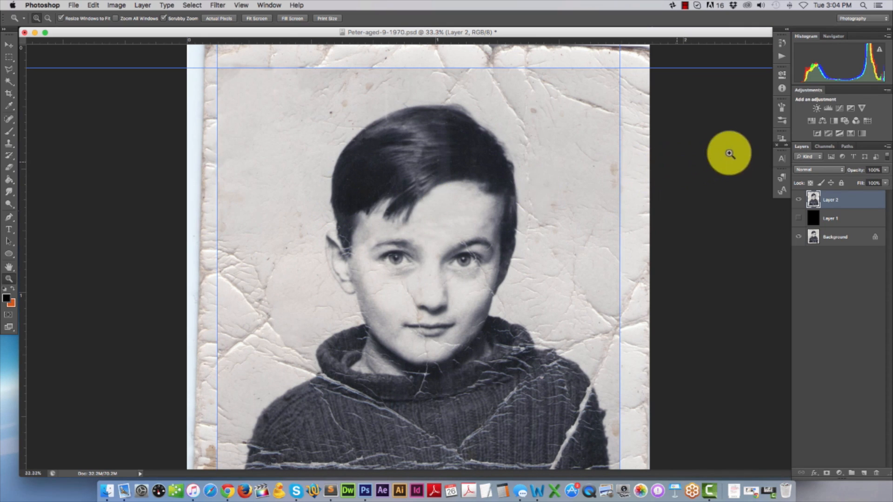
left_click(9, 118)
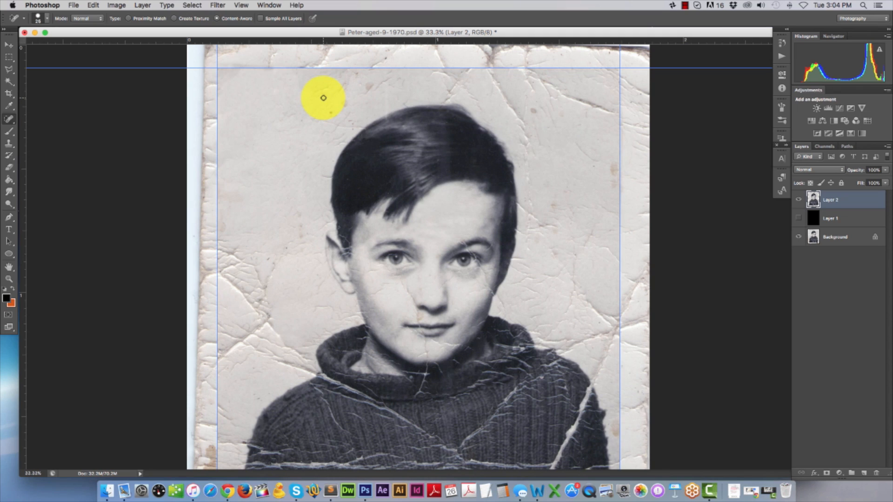
left_click(321, 96)
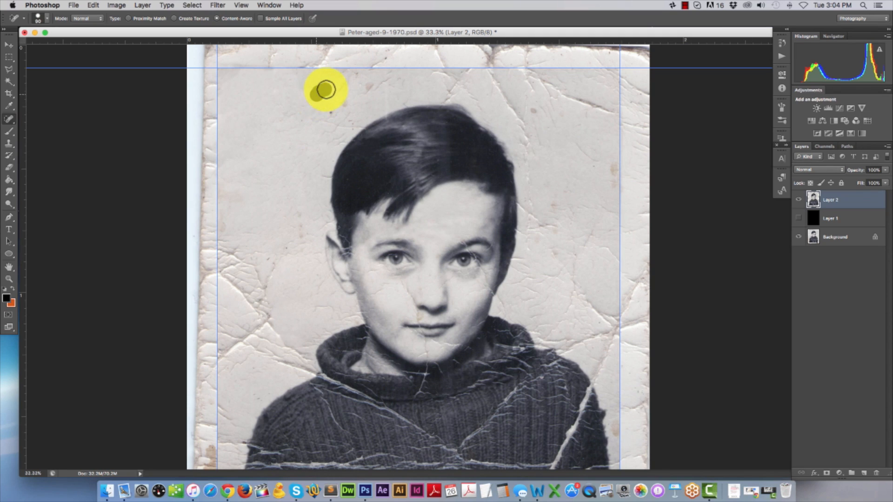
key("bracketright")
key("bracketright")
left_click(318, 88)
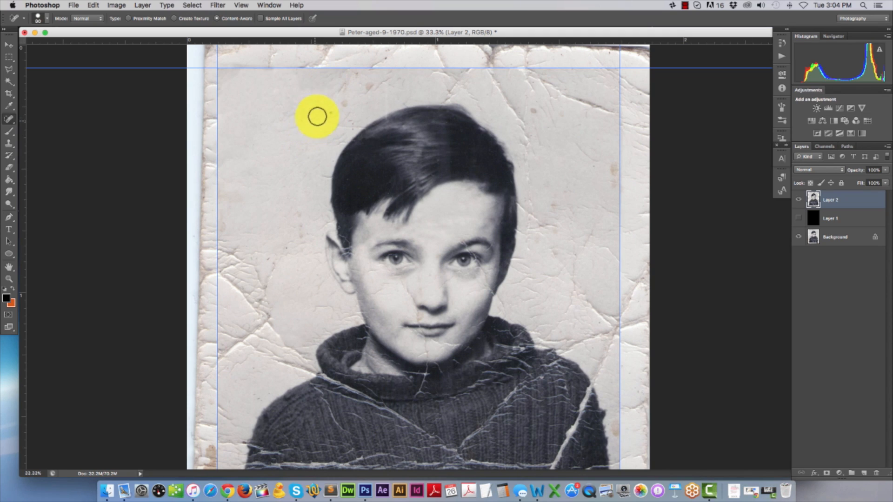
mouse_move(313, 116)
left_mouse_down()
mouse_move(345, 115)
mouse_move(342, 103)
mouse_move(369, 89)
mouse_move(334, 97)
left_mouse_up()
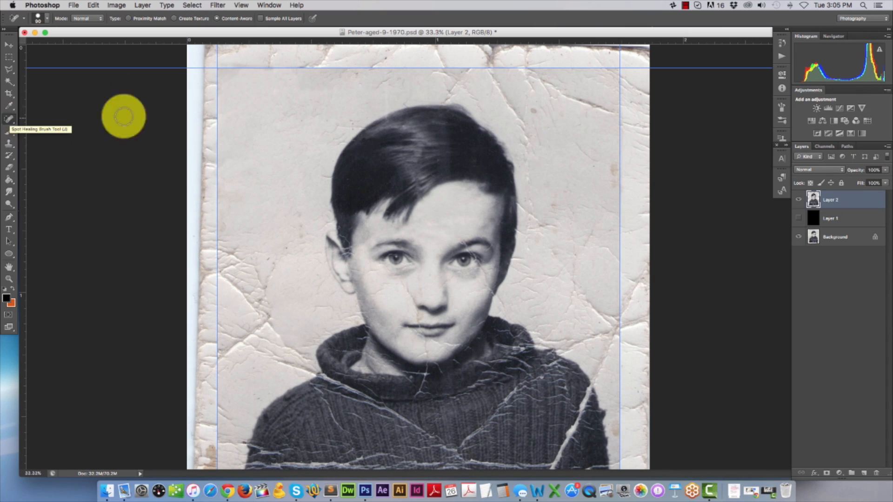
Step: Heal the stains and creases in the backdrop directly above the crown of the head
left_click_drag(374, 78, 400, 72)
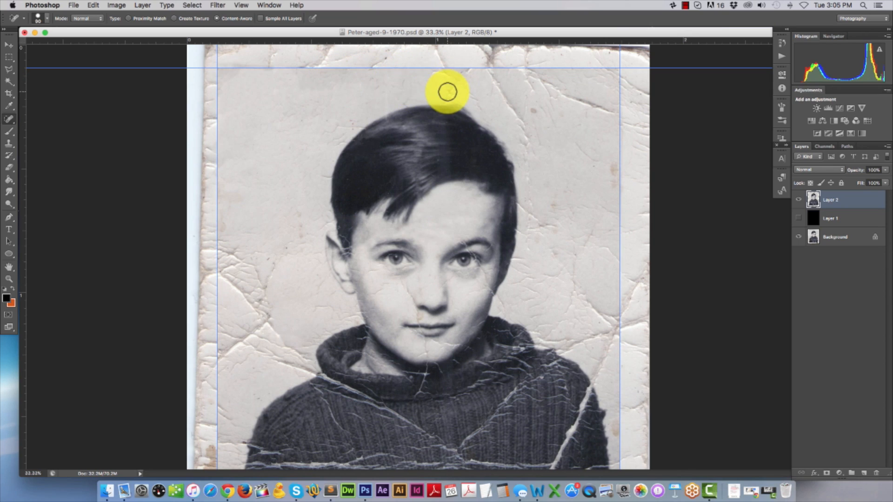
mouse_move(447, 98)
left_mouse_down()
mouse_move(463, 74)
mouse_move(431, 79)
left_mouse_up()
left_click(452, 76)
left_click(408, 100)
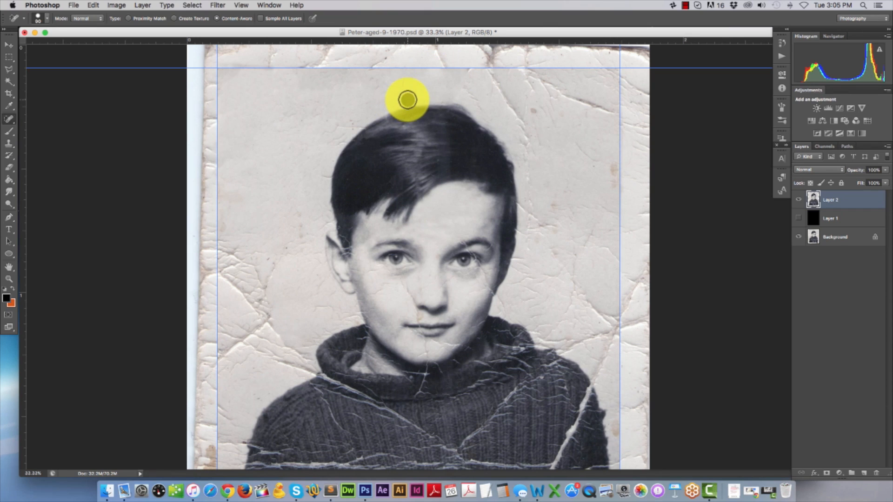
left_click(404, 84)
left_click(390, 87)
left_click(372, 80)
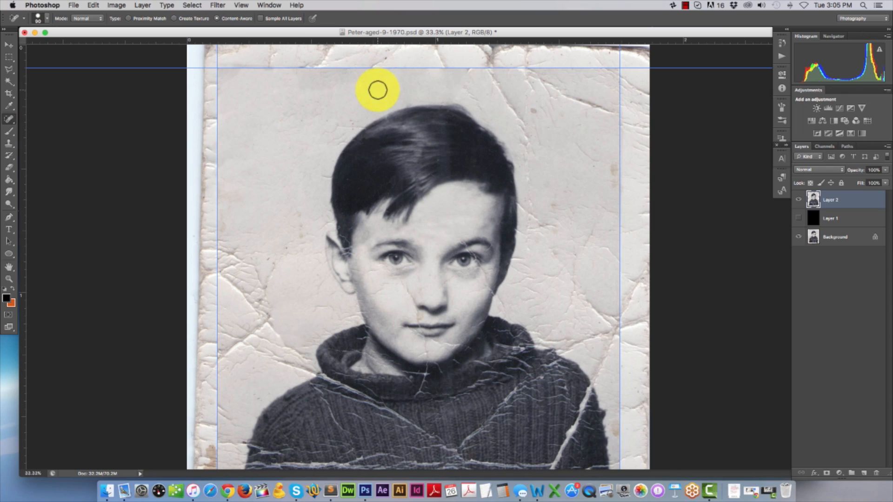
Step: Heal the backdrop blemishes along the curved upper outline of the hair on the ear side
left_click(377, 90)
left_click(350, 122)
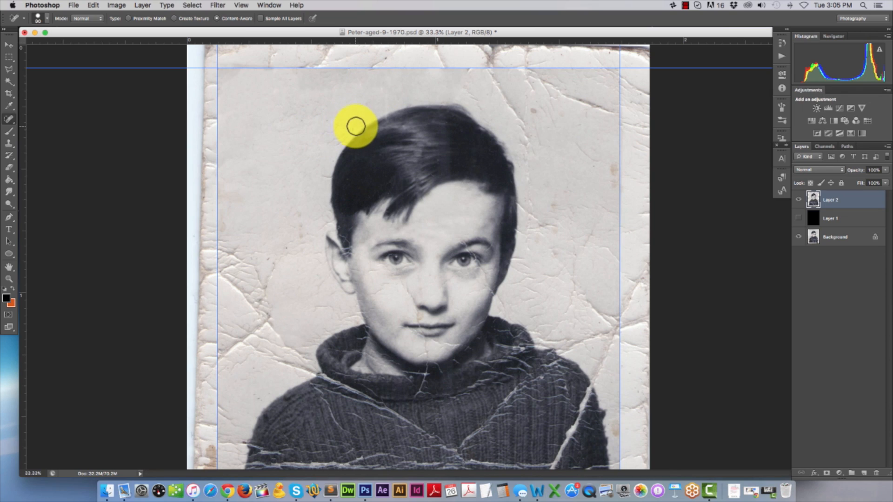
left_click(358, 123)
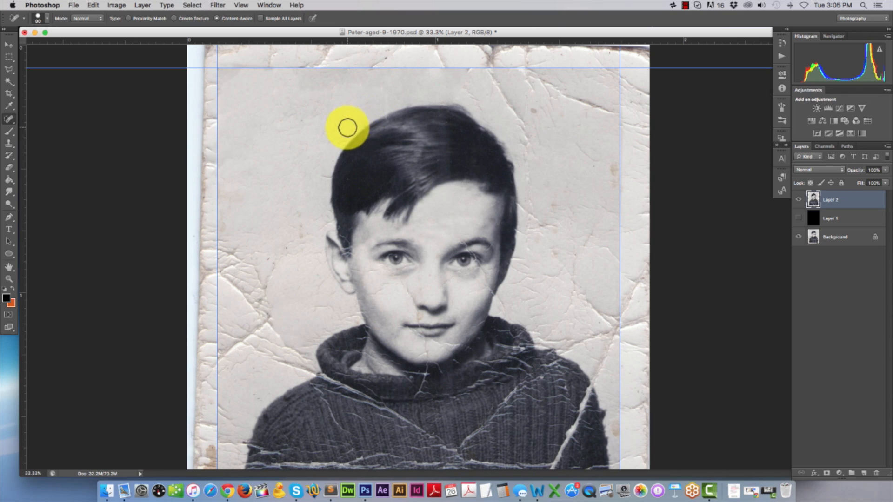
left_click(339, 139)
left_click_drag(340, 126, 325, 134)
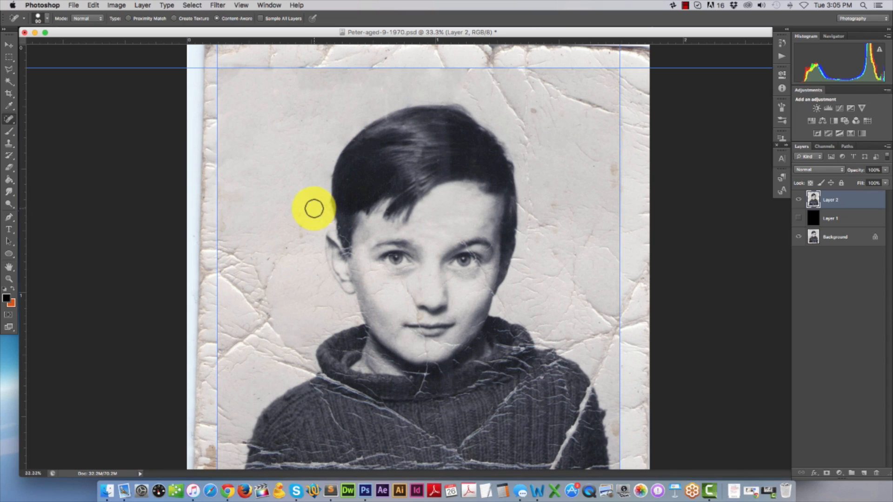
Step: Heal the creases and stains in the backdrop beside the visible ear and outward toward the vertical guide
mouse_move(318, 247)
left_mouse_down()
mouse_move(329, 294)
mouse_move(347, 314)
mouse_move(332, 323)
mouse_move(337, 313)
mouse_move(320, 306)
mouse_move(318, 285)
left_mouse_up()
left_click(319, 251)
mouse_move(274, 265)
left_mouse_down()
mouse_move(259, 309)
mouse_move(273, 313)
mouse_move(255, 329)
mouse_move(284, 348)
mouse_move(285, 361)
mouse_move(250, 343)
mouse_move(231, 272)
mouse_move(255, 261)
mouse_move(225, 285)
mouse_move(225, 241)
mouse_move(245, 289)
left_mouse_up()
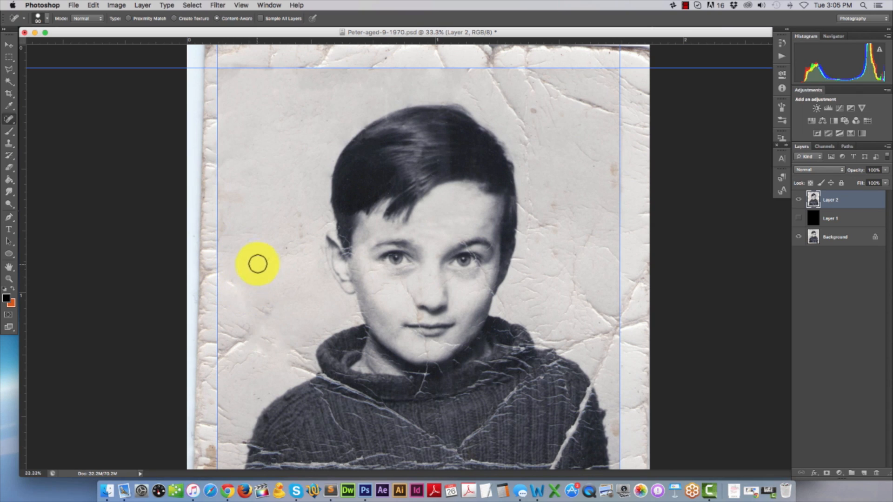
left_click_drag(257, 263, 271, 245)
mouse_move(301, 217)
left_mouse_down()
mouse_move(301, 249)
mouse_move(282, 258)
mouse_move(294, 231)
left_mouse_up()
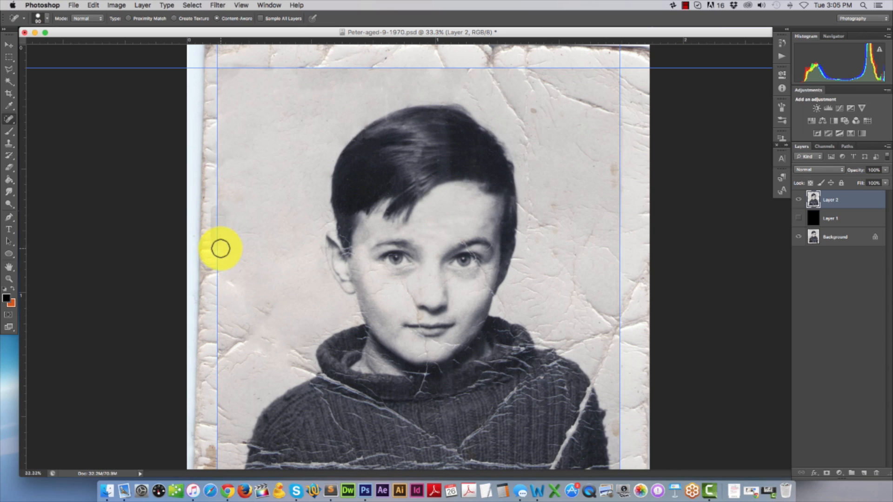
Step: Heal the backdrop marks along the ear-side vertical guide and in the area between the guide and the ear
left_click_drag(216, 246, 218, 223)
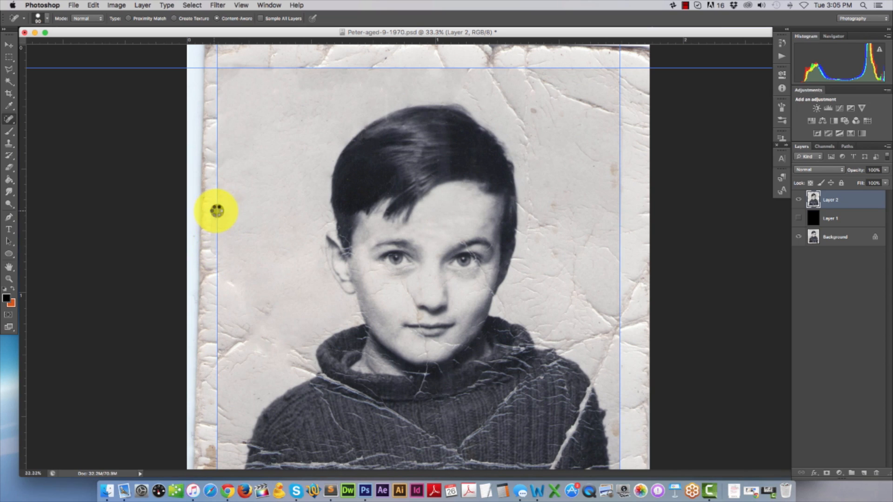
left_click(215, 207)
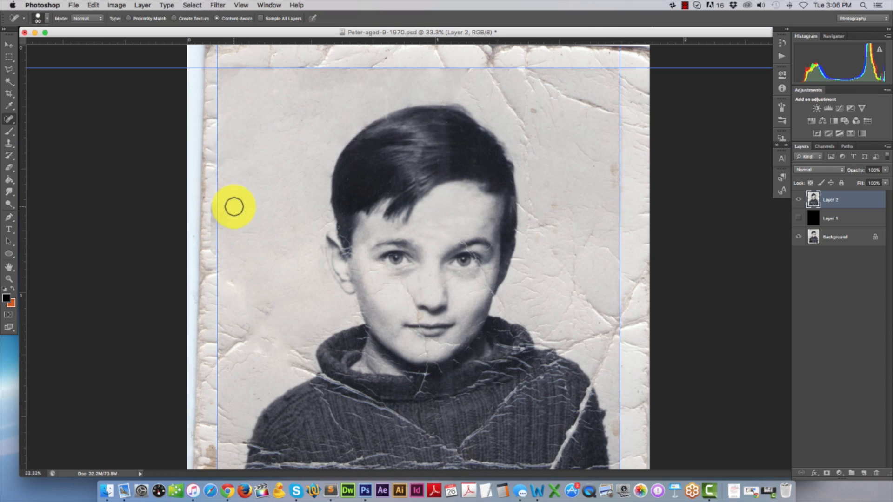
mouse_move(233, 205)
left_mouse_down()
mouse_move(252, 247)
mouse_move(281, 262)
left_mouse_up()
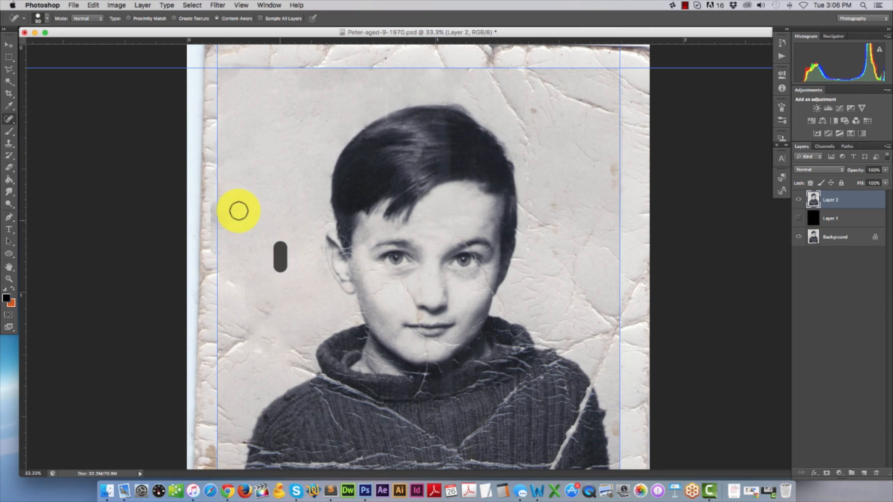
left_click_drag(219, 196, 228, 180)
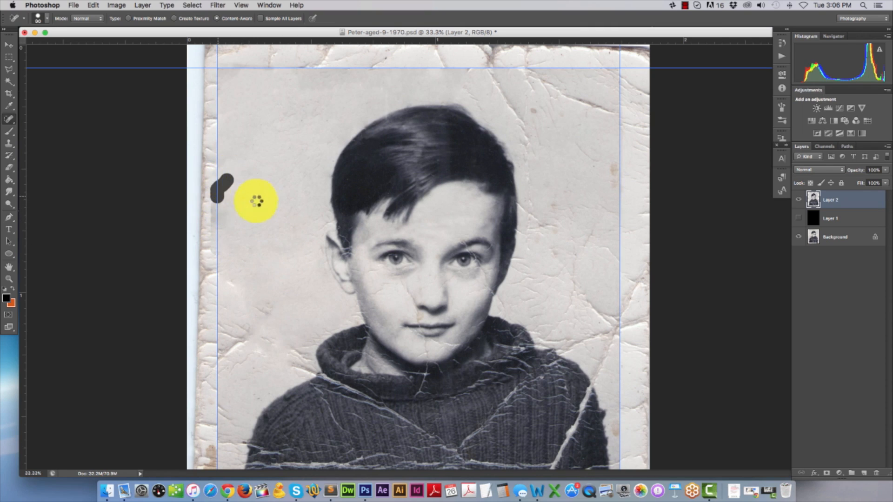
Step: Heal the remaining creases in the lower ear-side backdrop, from ear level down to above the shoulder
left_click_drag(242, 265, 250, 246)
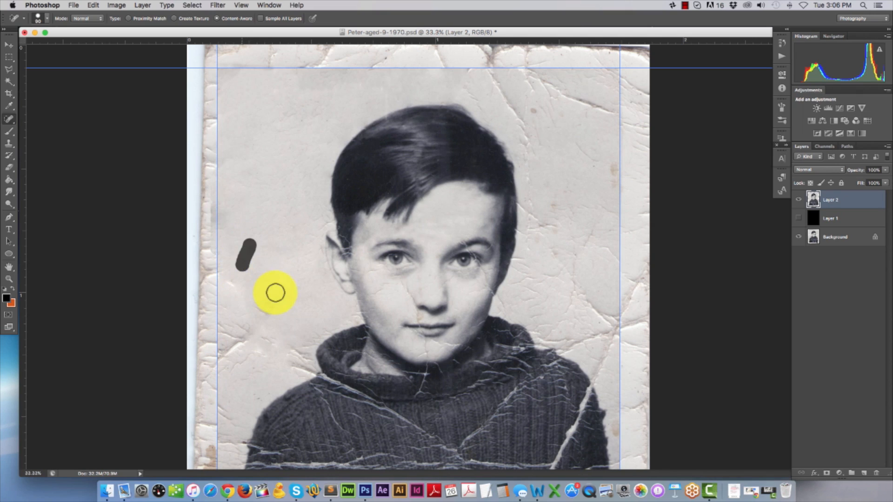
left_click_drag(267, 301, 265, 315)
left_click_drag(224, 277, 232, 286)
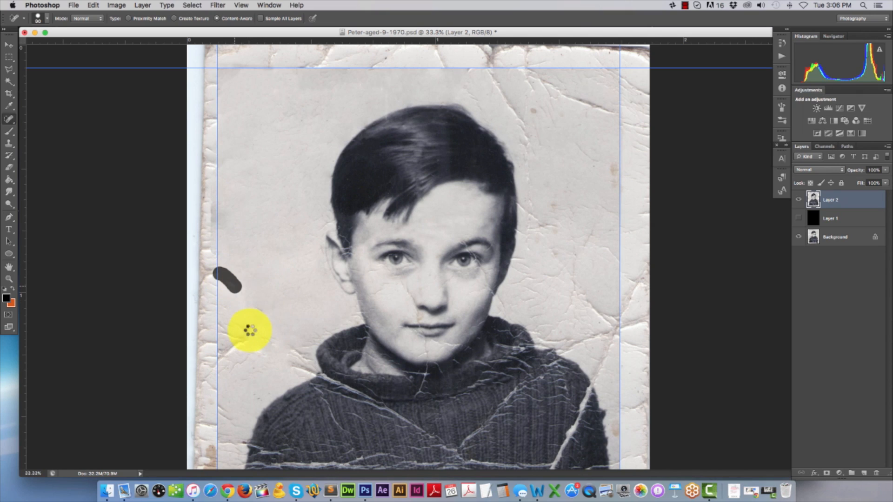
mouse_move(254, 331)
left_mouse_down()
mouse_move(230, 363)
mouse_move(230, 326)
mouse_move(222, 358)
left_mouse_up()
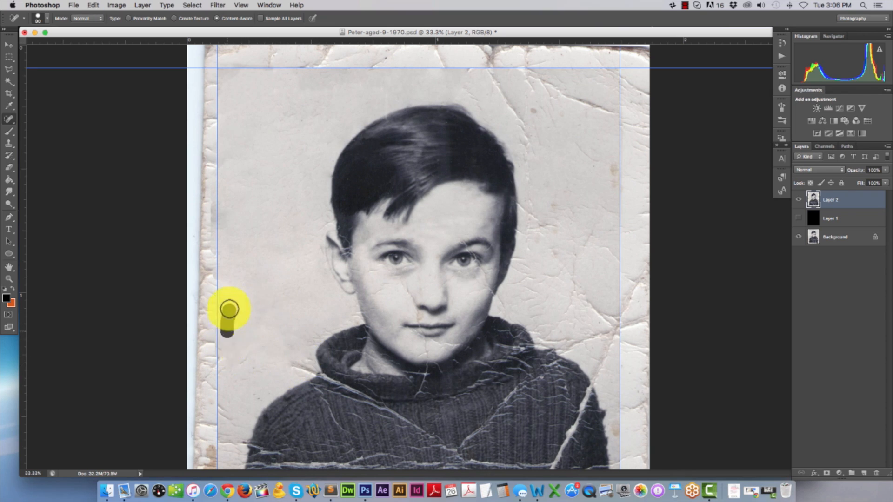
Step: Heal the backdrop immediately around the outer edge of the ear and just above the sweater collar with a smaller brush
scroll(251, 288, "down", 5)
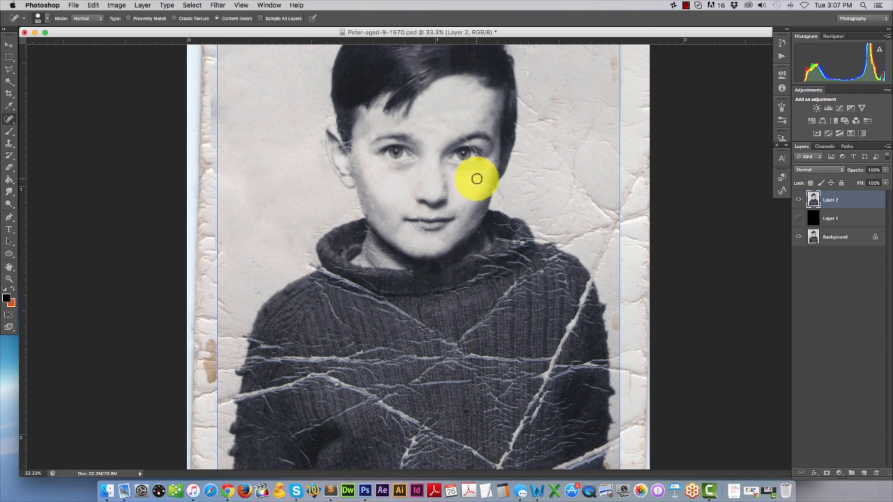
left_click_drag(320, 122, 304, 128)
left_click_drag(325, 166, 320, 148)
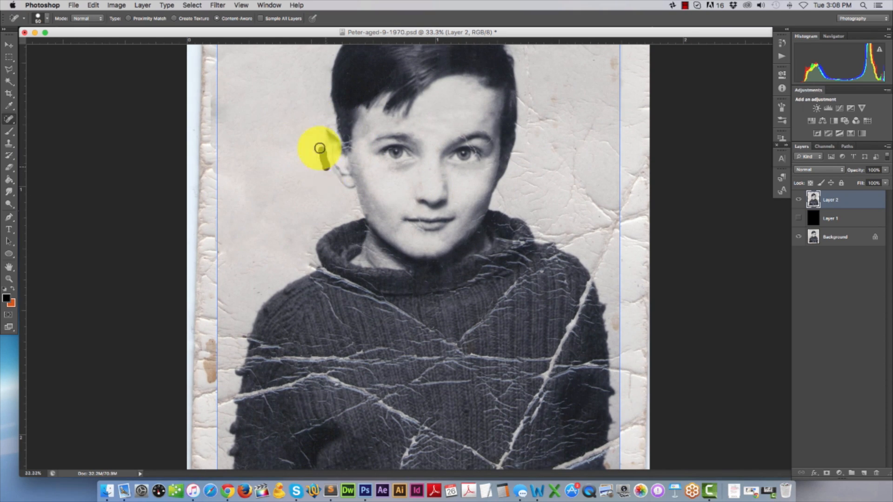
left_click(319, 229)
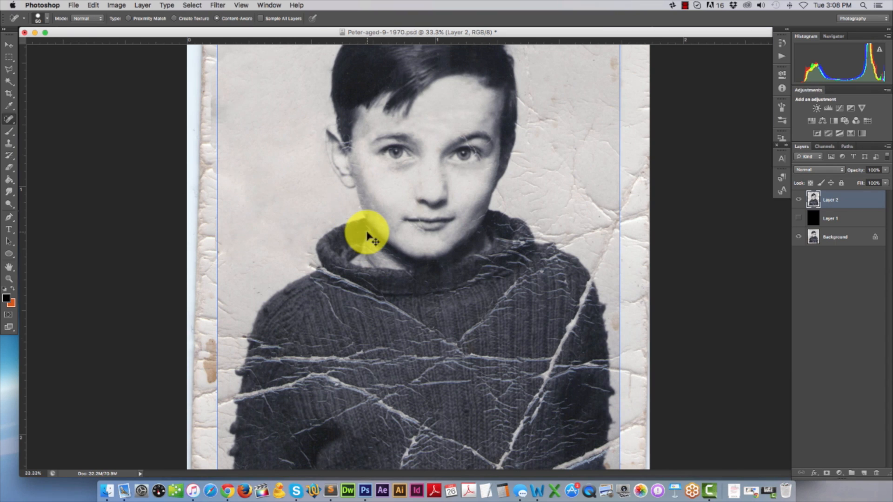
Step: Clone out the white crease at the ear-side end of the lower lip's edge, rebuilding the lip shadow
key("super+plus")
scroll(356, 188, "up", 5)
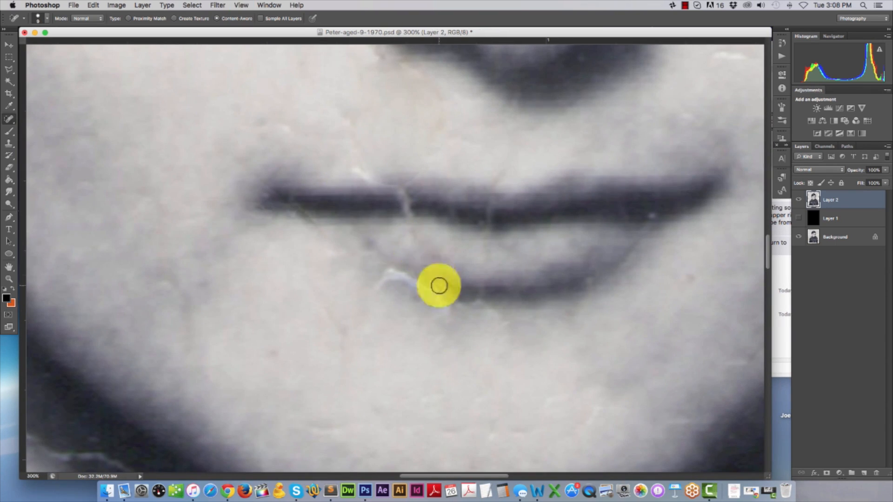
key("s")
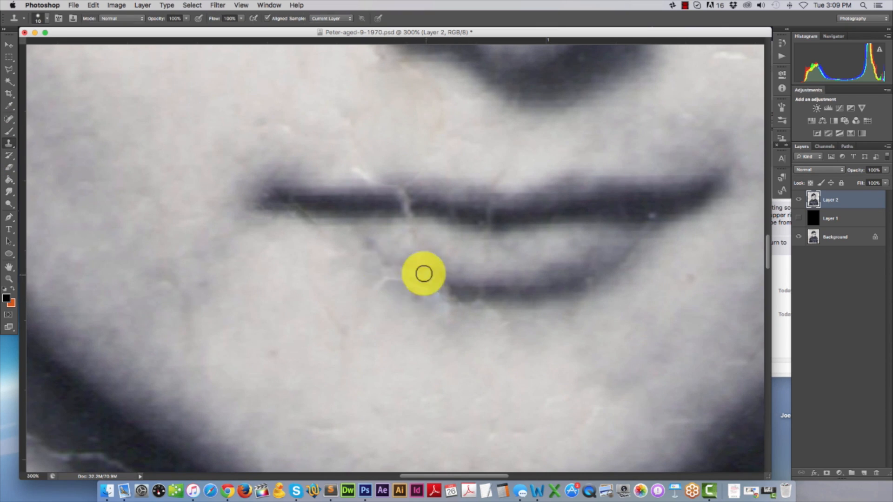
left_click(434, 277, "alt")
mouse_move(432, 293)
left_mouse_down()
mouse_move(460, 302)
mouse_move(424, 301)
mouse_move(412, 273)
left_mouse_up()
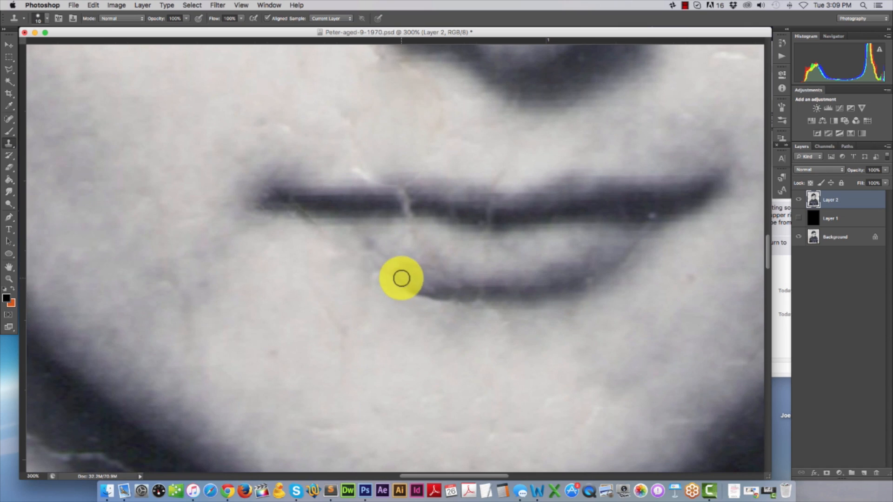
Step: Clone clean knit over the thick crease along the sweater collar's ear-side lower edge and the crease branching down the shoulder
key("super+minus")
key("super+minus")
key("super+minus")
key("j")
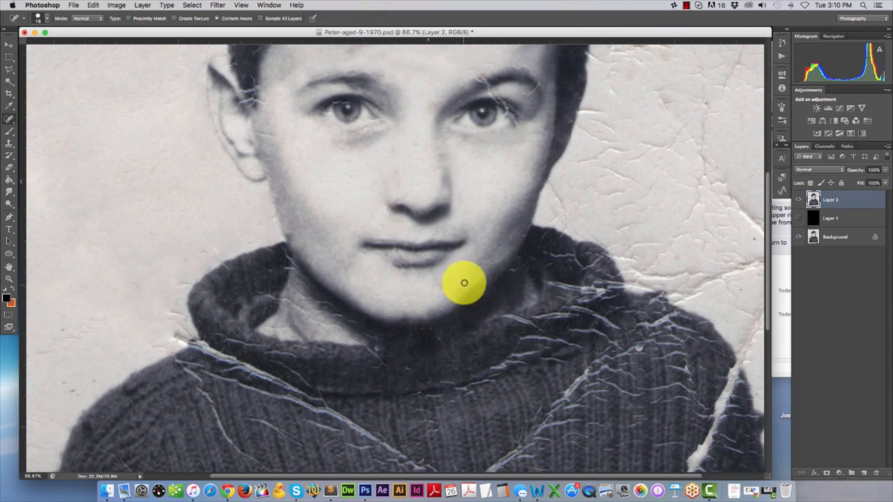
key("super+minus")
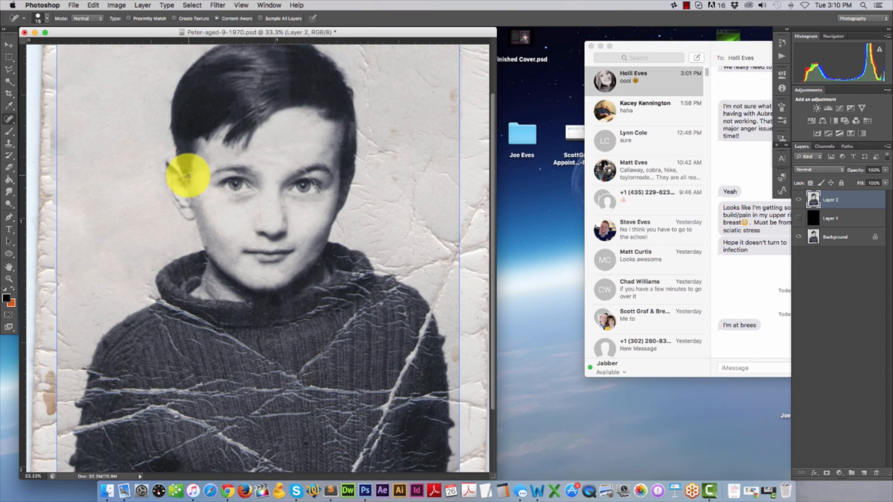
key("super+plus")
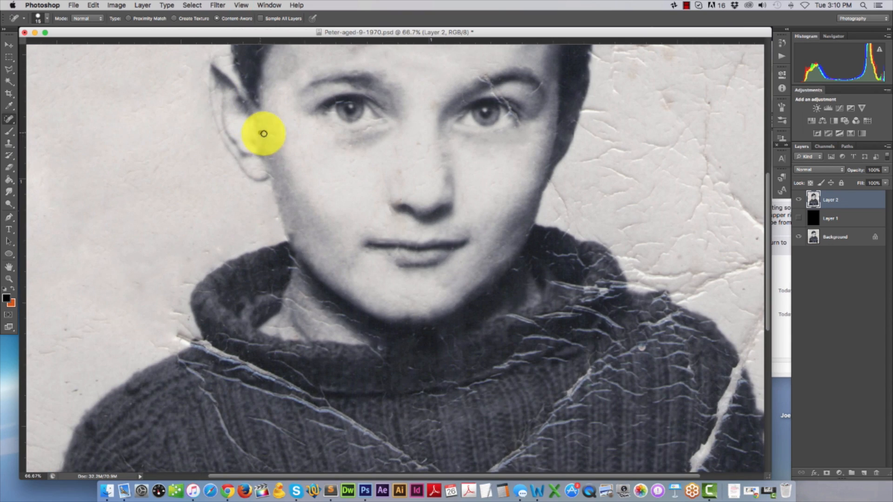
key("s")
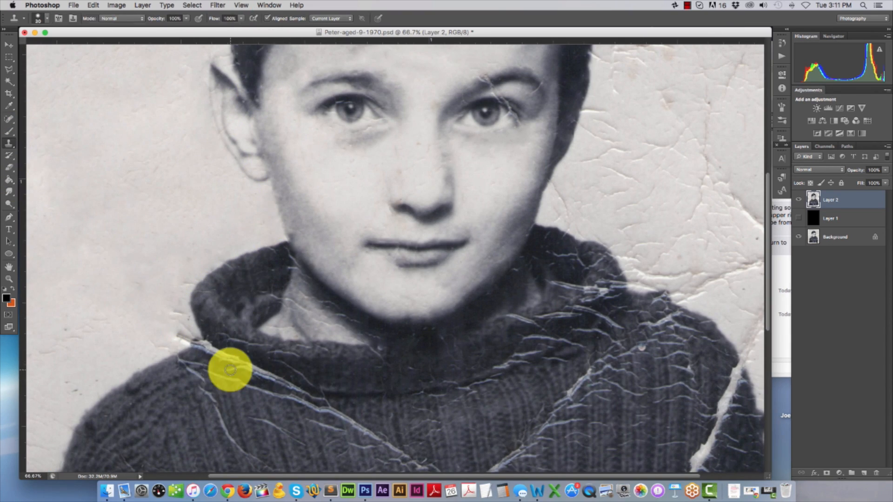
left_click(299, 380, "alt")
left_click_drag(322, 393, 291, 384)
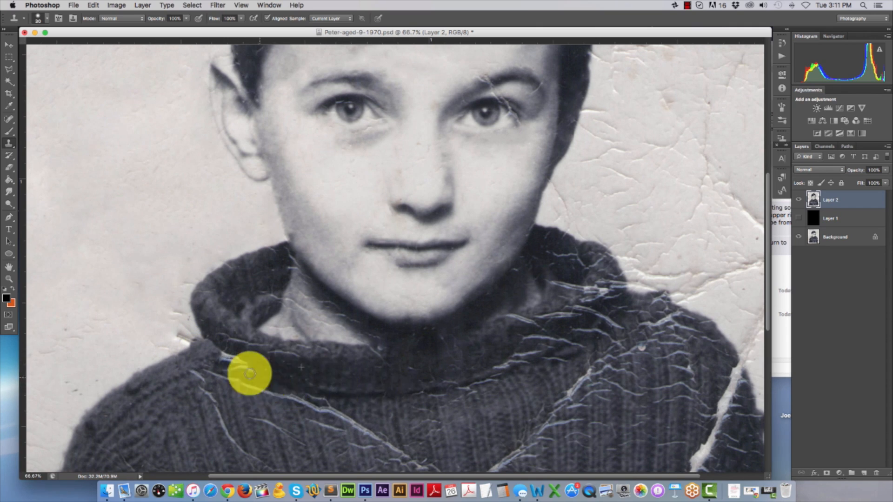
left_click(270, 372, "alt")
left_click_drag(225, 351, 255, 371)
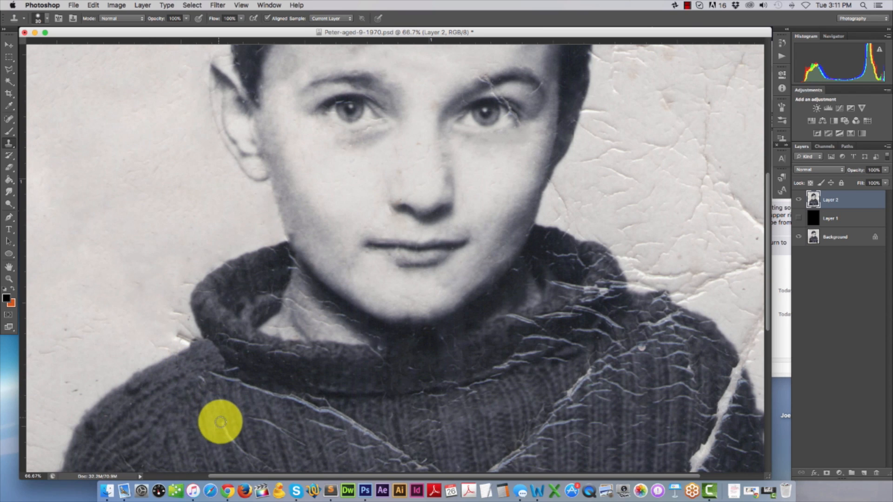
Step: Clone out the crease under the collar's ear-side edge and the fine creases running across the knit below it
scroll(220, 415, "down", 3)
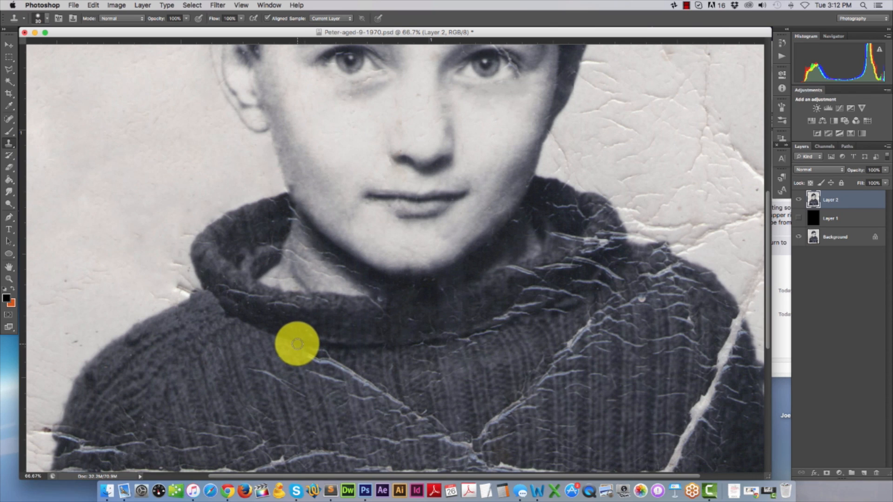
left_click_drag(295, 342, 240, 321)
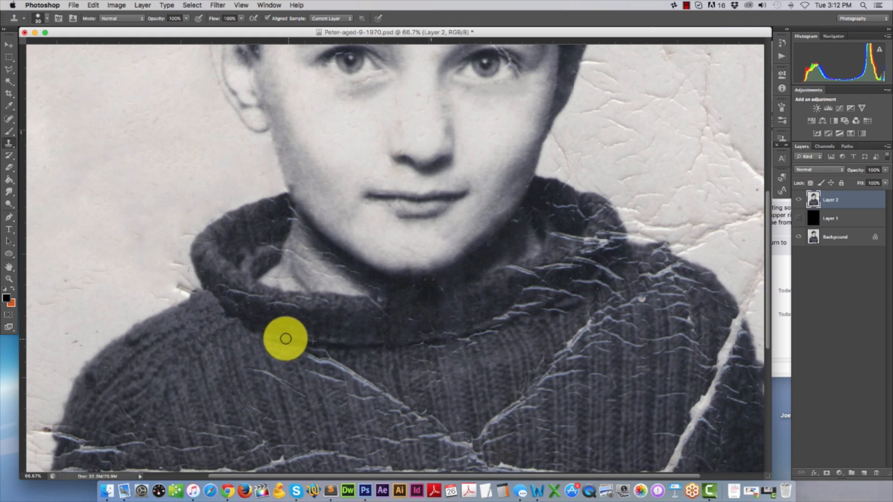
mouse_move(285, 339)
left_mouse_down()
mouse_move(255, 328)
mouse_move(347, 345)
mouse_move(239, 321)
left_mouse_up()
left_click(349, 346, "alt")
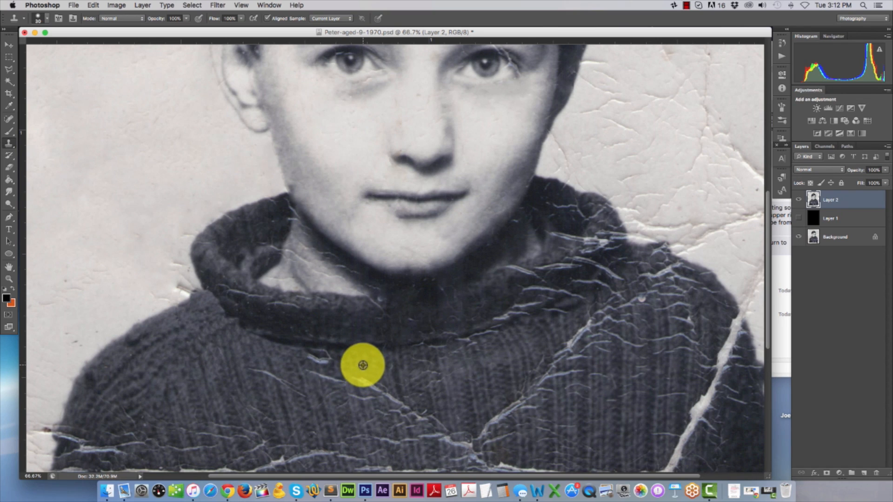
left_click(363, 365, "alt")
mouse_move(330, 357)
left_mouse_down()
mouse_move(353, 358)
mouse_move(319, 362)
mouse_move(344, 368)
mouse_move(343, 384)
mouse_move(311, 371)
mouse_move(330, 388)
mouse_move(325, 374)
mouse_move(301, 369)
mouse_move(326, 390)
mouse_move(318, 375)
mouse_move(302, 394)
mouse_move(249, 369)
mouse_move(294, 391)
mouse_move(271, 351)
mouse_move(256, 364)
mouse_move(272, 381)
mouse_move(240, 357)
mouse_move(248, 391)
mouse_move(261, 393)
mouse_move(251, 401)
mouse_move(265, 398)
mouse_move(245, 410)
mouse_move(266, 402)
mouse_move(257, 343)
mouse_move(269, 393)
mouse_move(221, 382)
mouse_move(211, 383)
mouse_move(246, 395)
mouse_move(217, 398)
left_mouse_up()
Step: Clone sweater texture over the fine creases on the ear-side upper arm, above the long horizontal chest crease
scroll(288, 381, "down", 3)
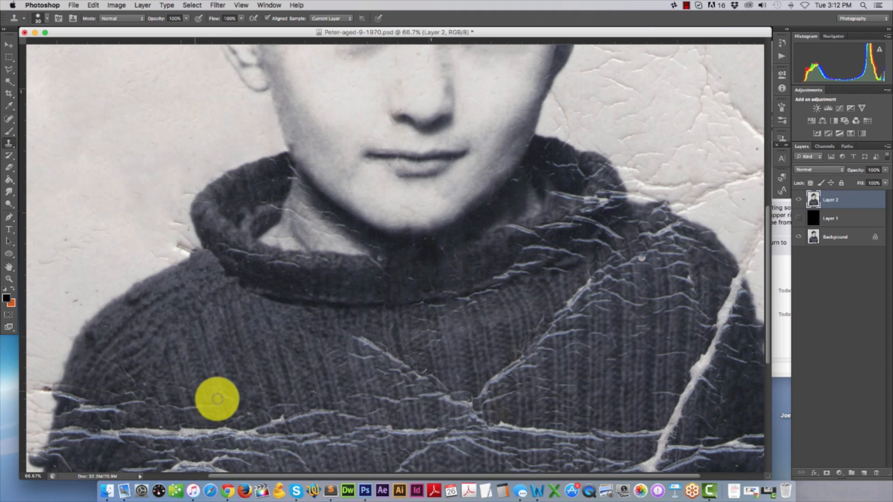
scroll(223, 375, "down", 5)
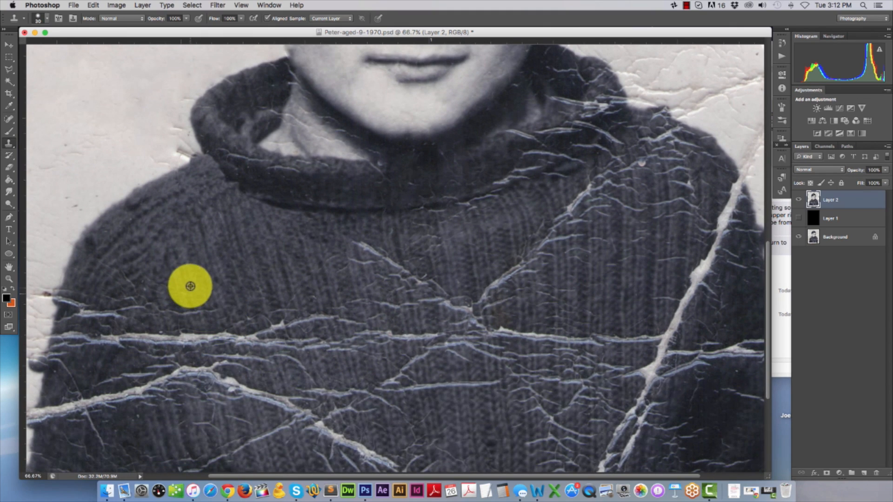
left_click(222, 280, "alt")
mouse_move(212, 311)
left_mouse_down()
mouse_move(176, 304)
mouse_move(176, 295)
left_mouse_up()
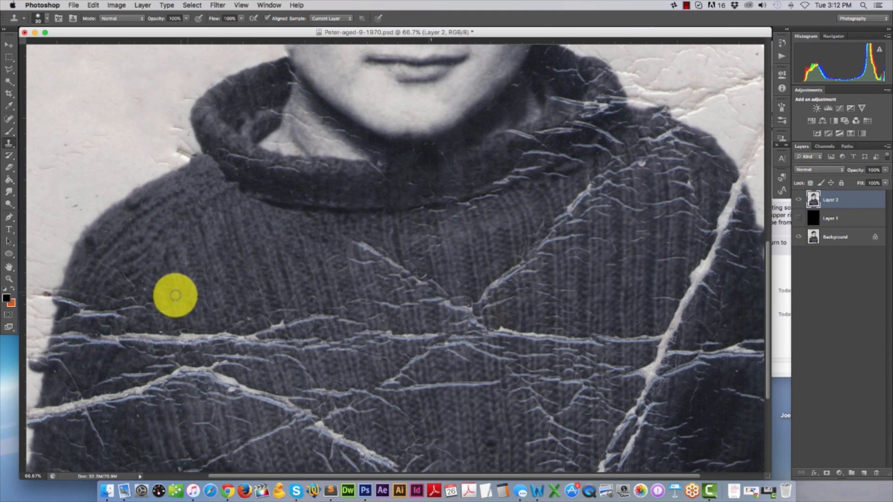
left_click(135, 293, "alt")
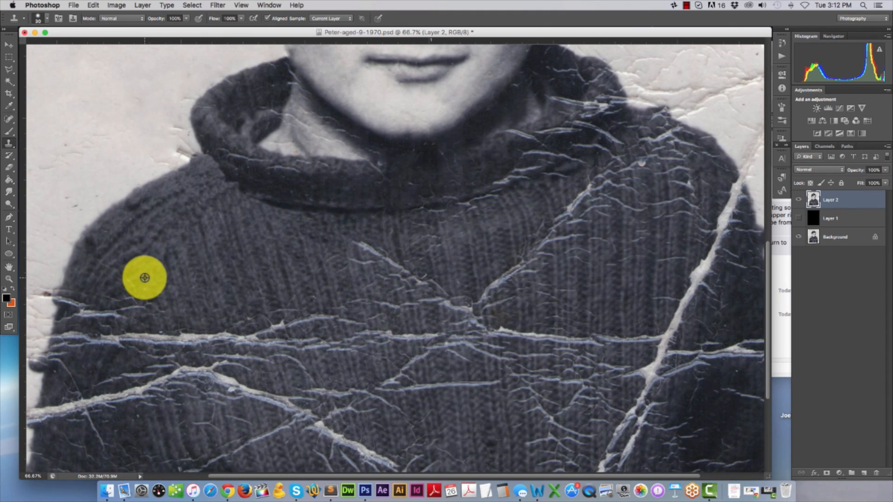
left_click(125, 274)
mouse_move(135, 293)
left_mouse_down()
mouse_move(96, 293)
mouse_move(133, 280)
mouse_move(144, 310)
mouse_move(149, 304)
mouse_move(109, 306)
mouse_move(127, 295)
mouse_move(138, 306)
mouse_move(108, 309)
mouse_move(127, 283)
mouse_move(127, 317)
mouse_move(81, 312)
mouse_move(120, 305)
mouse_move(94, 291)
mouse_move(60, 293)
mouse_move(80, 306)
mouse_move(95, 297)
mouse_move(65, 316)
mouse_move(77, 317)
mouse_move(59, 322)
mouse_move(126, 326)
mouse_move(223, 292)
left_mouse_up()
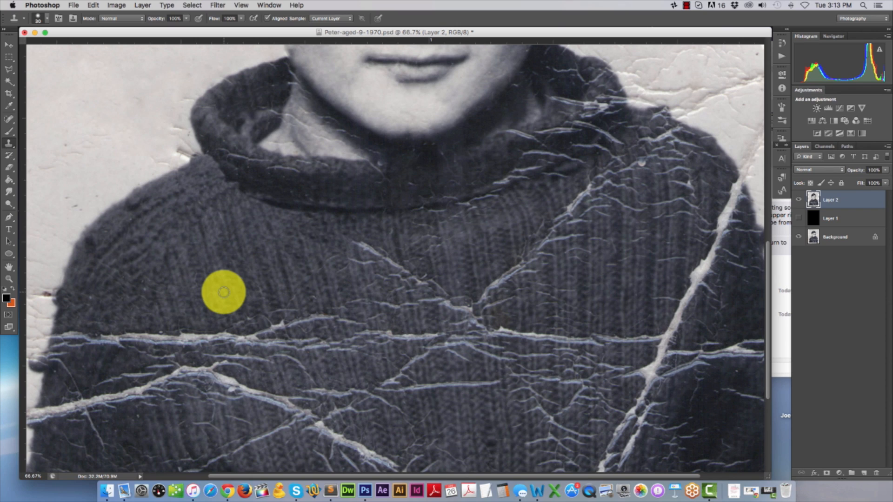
Step: Clone clean knit over the diagonal crease running from the ear-side upper chest down toward the middle of the sweater
left_click(272, 238, "alt")
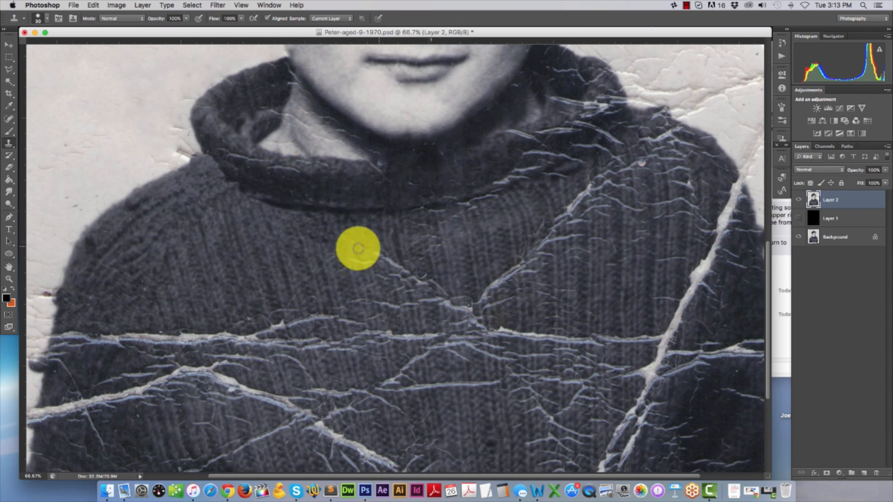
mouse_move(358, 248)
left_mouse_down()
mouse_move(329, 244)
mouse_move(356, 272)
mouse_move(362, 261)
mouse_move(350, 262)
mouse_move(375, 262)
mouse_move(329, 261)
mouse_move(346, 271)
mouse_move(309, 273)
mouse_move(287, 299)
mouse_move(354, 266)
mouse_move(338, 259)
mouse_move(390, 256)
mouse_move(369, 249)
mouse_move(359, 251)
mouse_move(394, 264)
mouse_move(371, 264)
mouse_move(409, 269)
mouse_move(349, 281)
mouse_move(348, 257)
mouse_move(406, 282)
mouse_move(435, 278)
mouse_move(411, 276)
mouse_move(435, 247)
mouse_move(404, 268)
mouse_move(356, 255)
mouse_move(429, 248)
mouse_move(435, 236)
mouse_move(401, 248)
mouse_move(443, 244)
mouse_move(377, 258)
mouse_move(394, 212)
mouse_move(431, 210)
mouse_move(388, 212)
mouse_move(512, 191)
mouse_move(490, 195)
mouse_move(492, 176)
mouse_move(507, 181)
mouse_move(492, 183)
mouse_move(502, 168)
mouse_move(533, 158)
mouse_move(496, 146)
mouse_move(525, 139)
mouse_move(498, 173)
mouse_move(496, 157)
mouse_move(457, 165)
mouse_move(473, 132)
mouse_move(451, 148)
left_mouse_up()
scroll(376, 256, "down", 3)
scroll(376, 253, "up", 3)
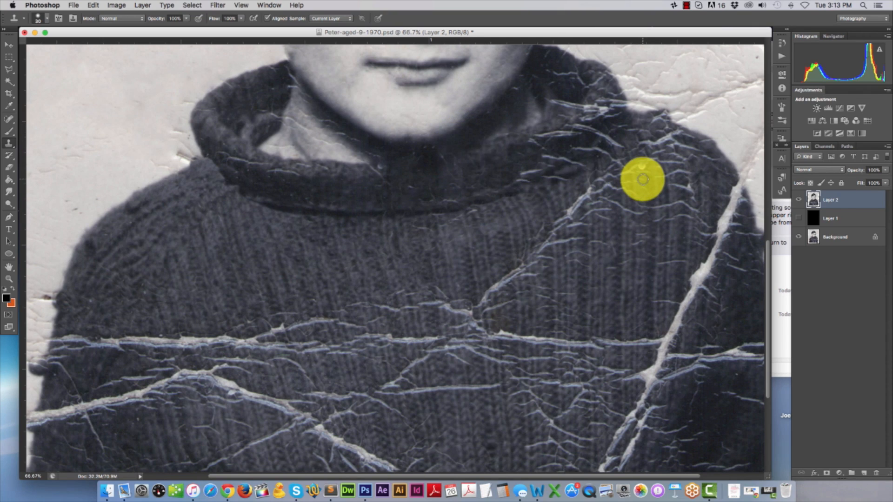
scroll(512, 175, "up", 1)
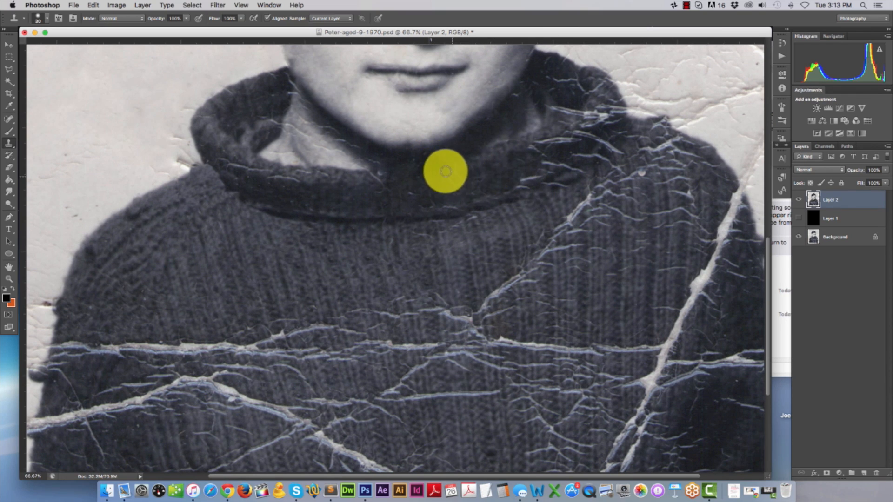
Step: Heal the small marks in the knit just below the middle of the collar with a larger Spot Healing Brush
left_click(425, 160, "alt")
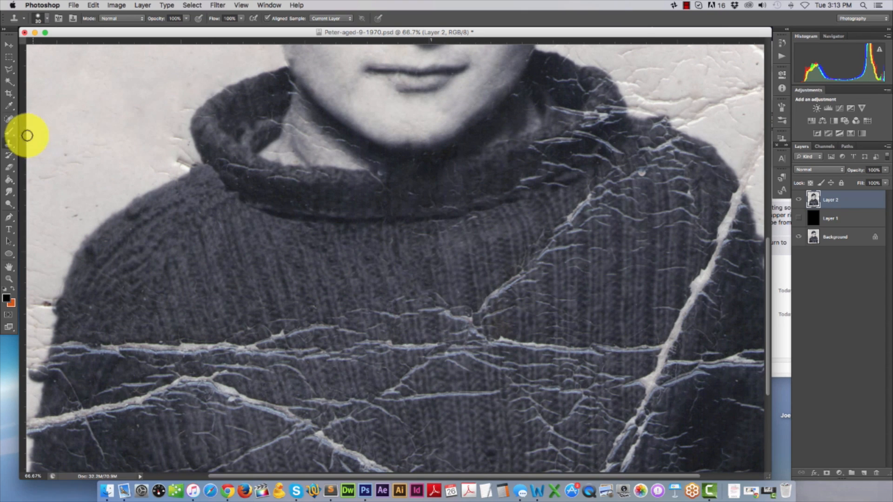
left_click(9, 119)
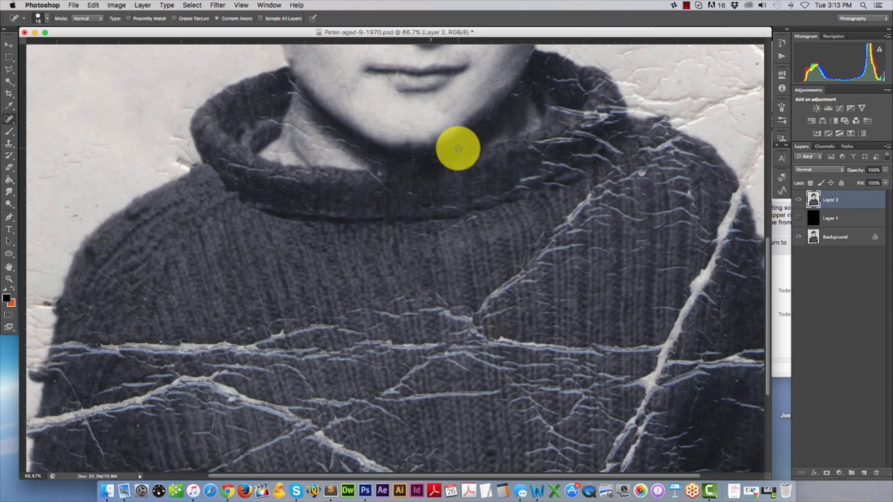
key("bracketright")
key("bracketright")
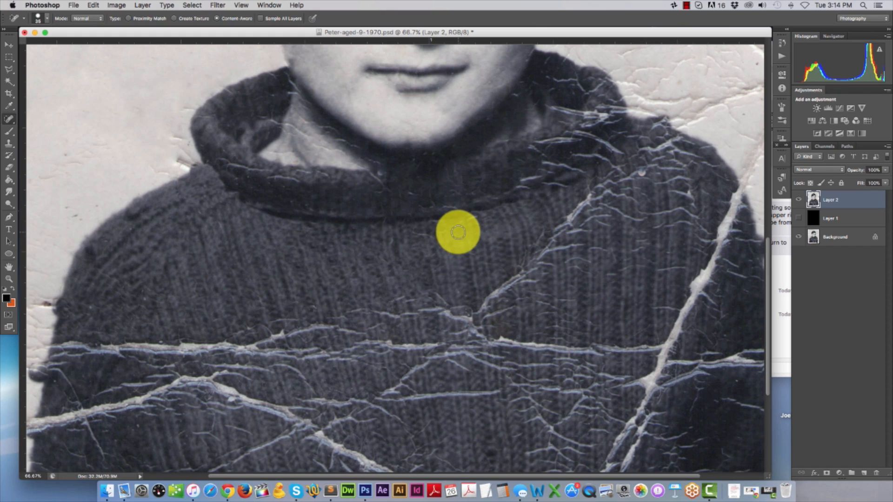
mouse_move(459, 233)
left_mouse_down()
mouse_move(427, 237)
mouse_move(479, 239)
mouse_move(481, 220)
mouse_move(498, 231)
left_mouse_up()
left_click(411, 236)
left_click_drag(521, 270, 504, 291)
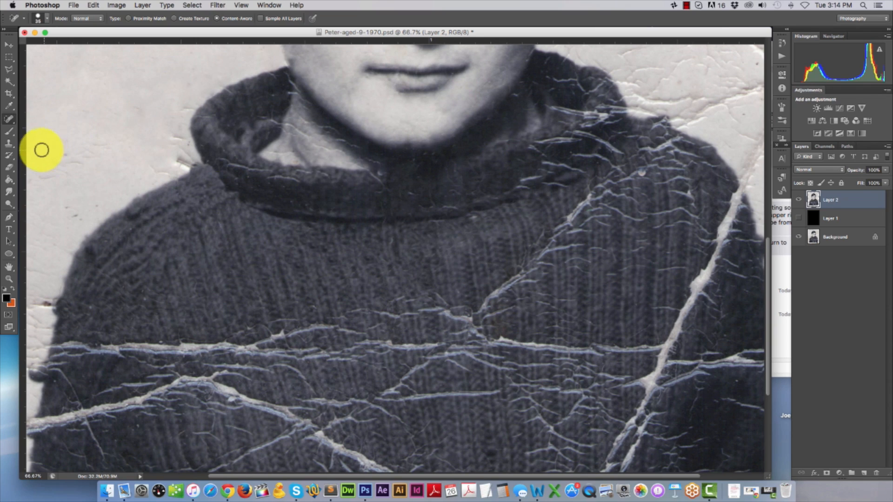
Step: Clone clean knit over the diagonal crease rising from mid-chest to the far shoulder and the fine creases beside it
left_click(9, 144)
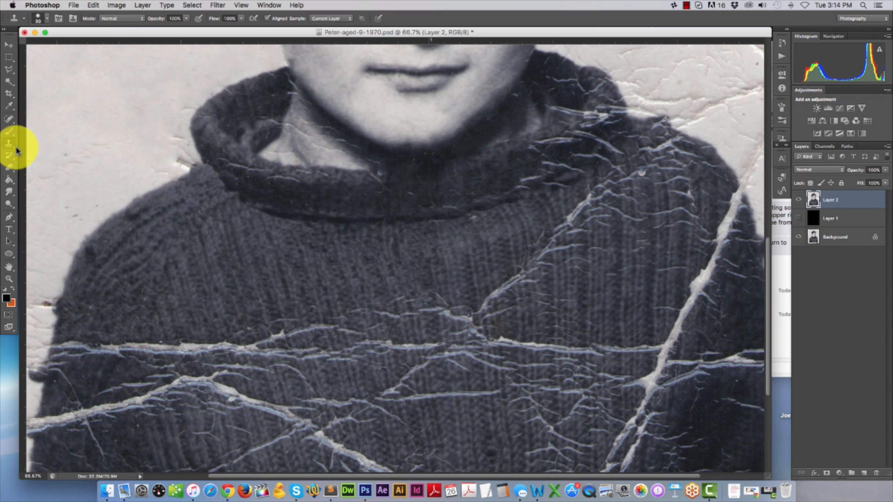
left_click(501, 259, "alt")
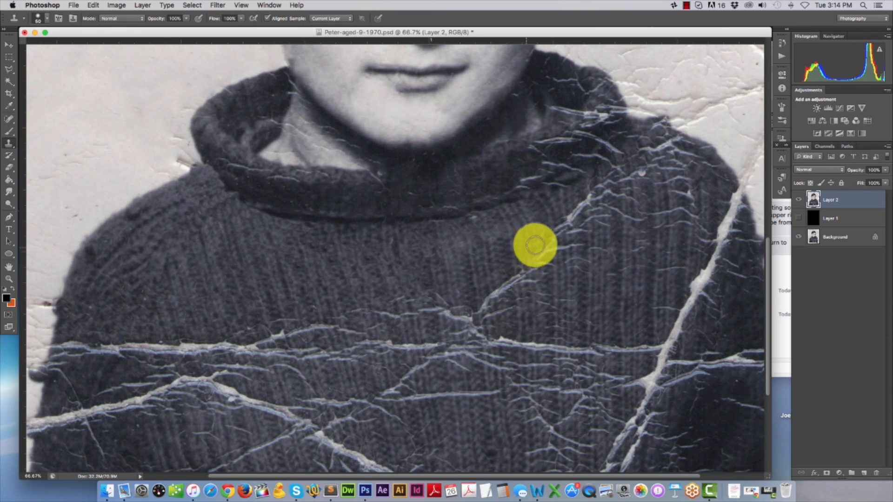
mouse_move(535, 245)
left_mouse_down()
mouse_move(506, 275)
mouse_move(553, 234)
left_mouse_up()
left_click(508, 241, "alt")
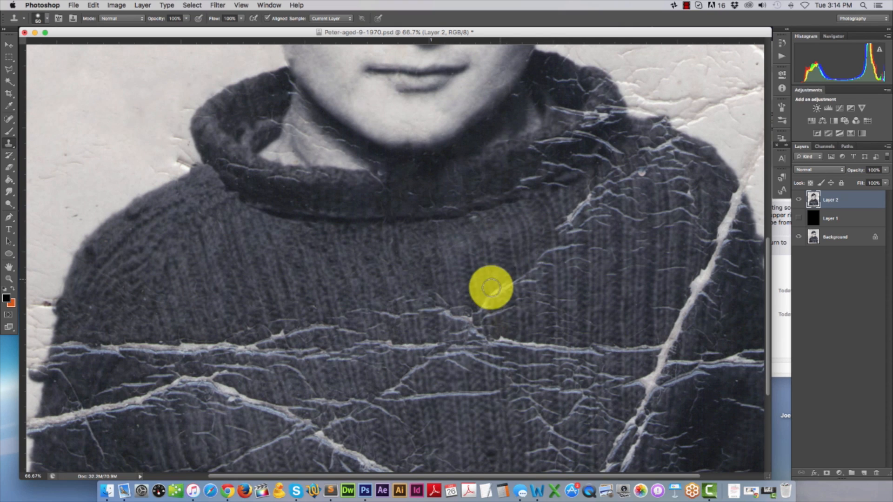
mouse_move(491, 296)
left_mouse_down()
mouse_move(526, 274)
mouse_move(480, 299)
left_mouse_up()
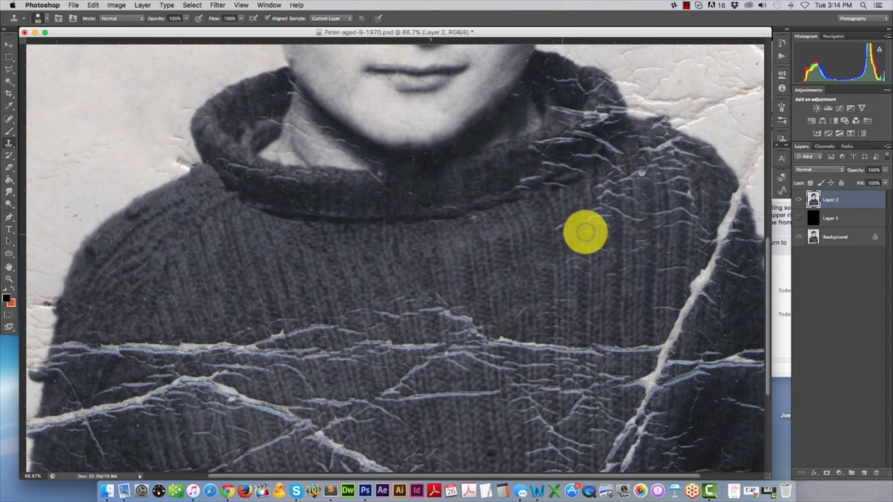
left_click(528, 260, "alt")
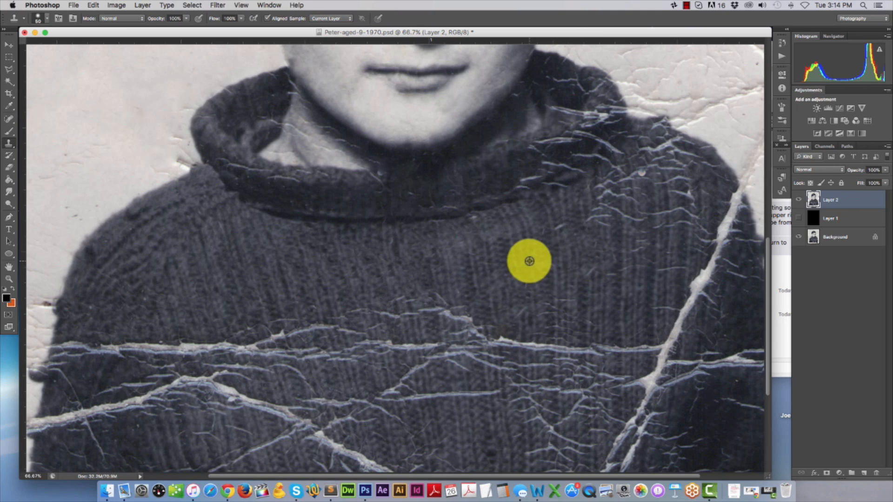
mouse_move(564, 225)
left_mouse_down()
mouse_move(547, 227)
mouse_move(603, 205)
mouse_move(590, 223)
mouse_move(634, 223)
left_mouse_up()
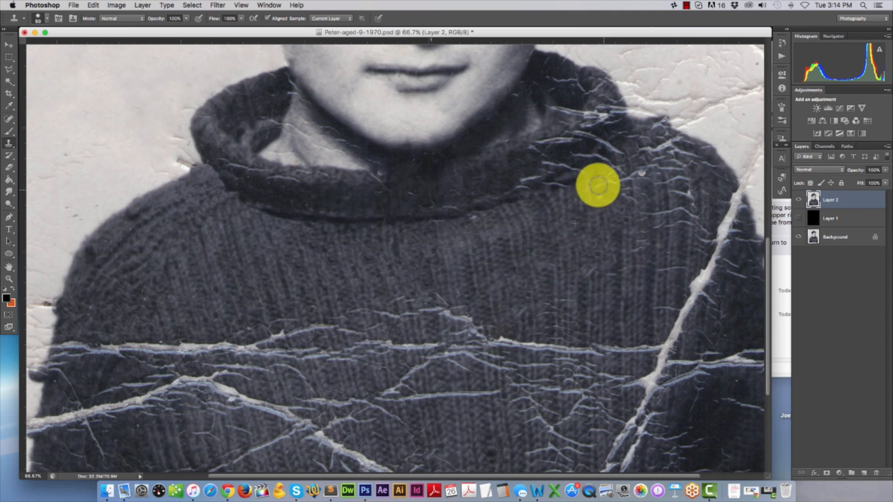
Step: Clone out the creases across the collar's fold and lower edge on the side away from the visible ear
left_click_drag(498, 192, 565, 179)
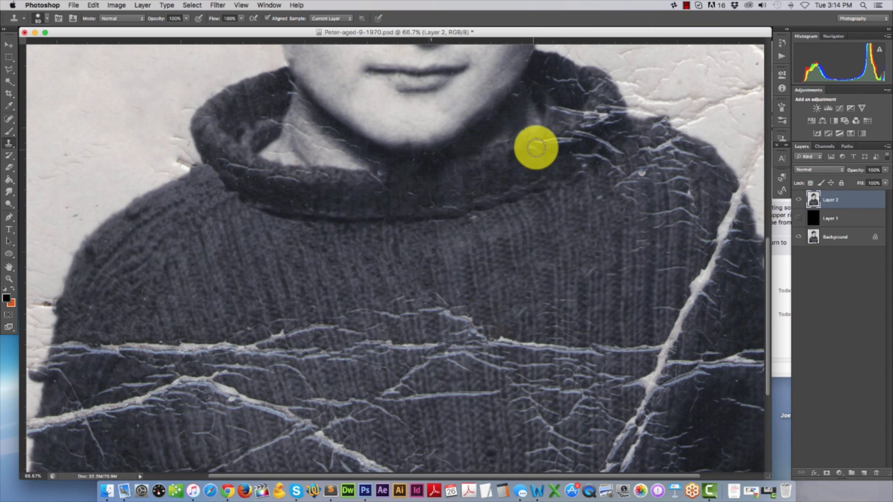
scroll(576, 177, "up", 2)
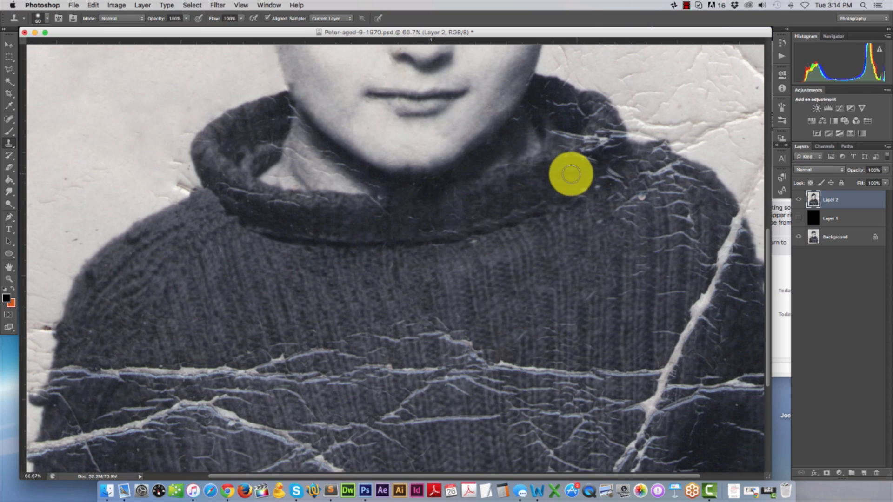
left_click(561, 179, "alt")
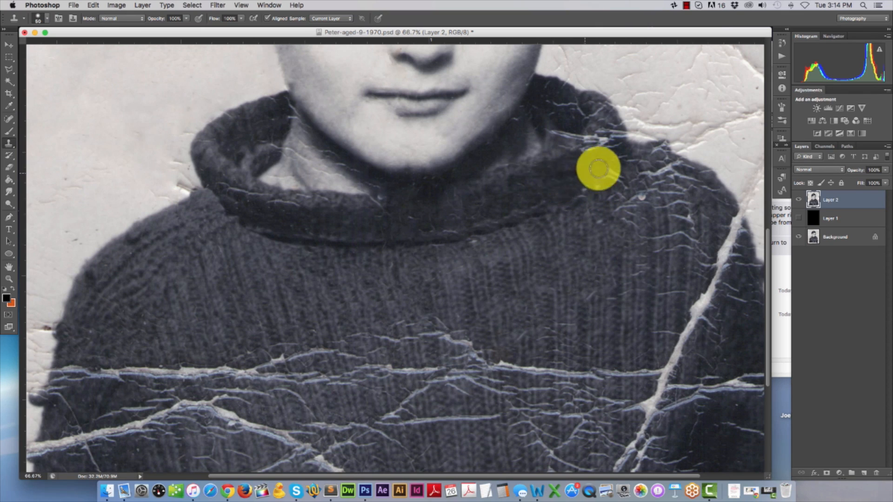
mouse_move(601, 167)
left_mouse_down()
mouse_move(615, 148)
mouse_move(586, 157)
left_mouse_up()
left_click(578, 180, "alt")
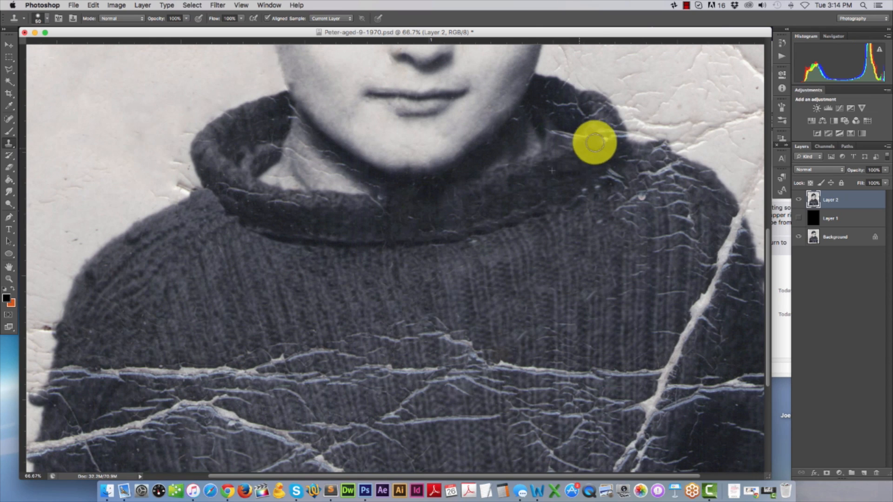
left_click_drag(600, 152, 568, 164)
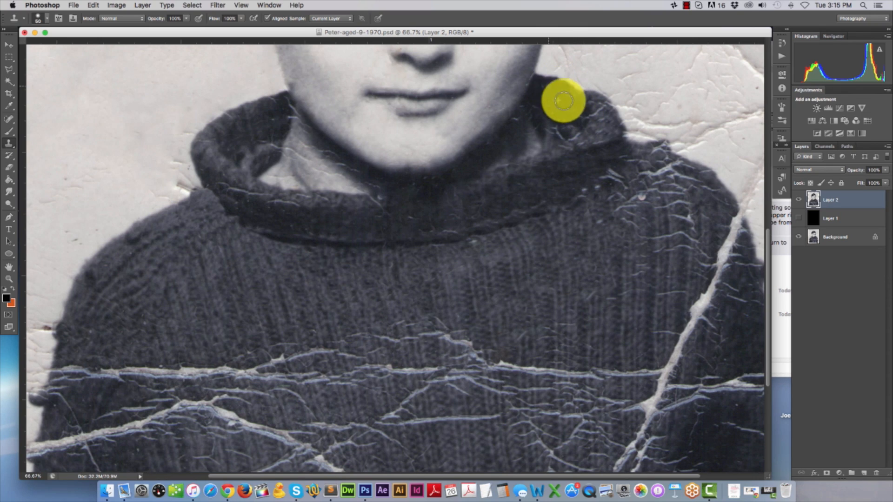
Step: Clone clean brow and forehead tones over the crease crossing the inner half of the eyebrow on the side away from the visible ear
scroll(583, 113, "left", 2)
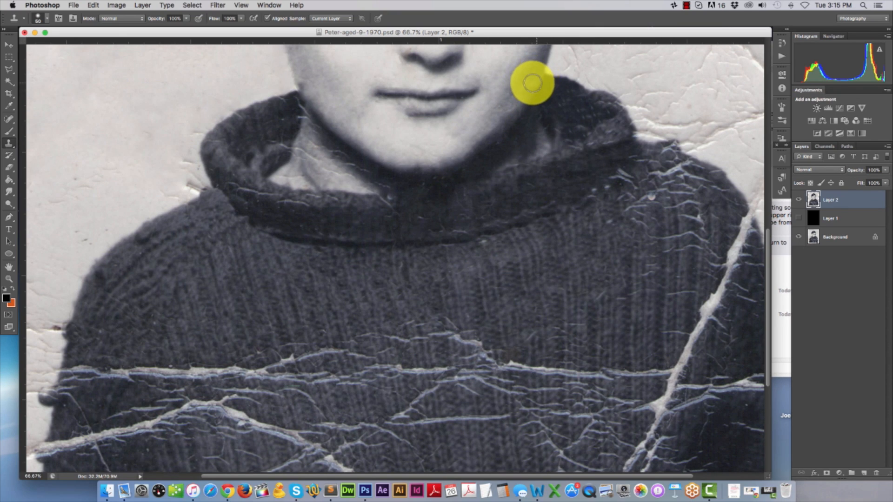
scroll(564, 160, "up", 5)
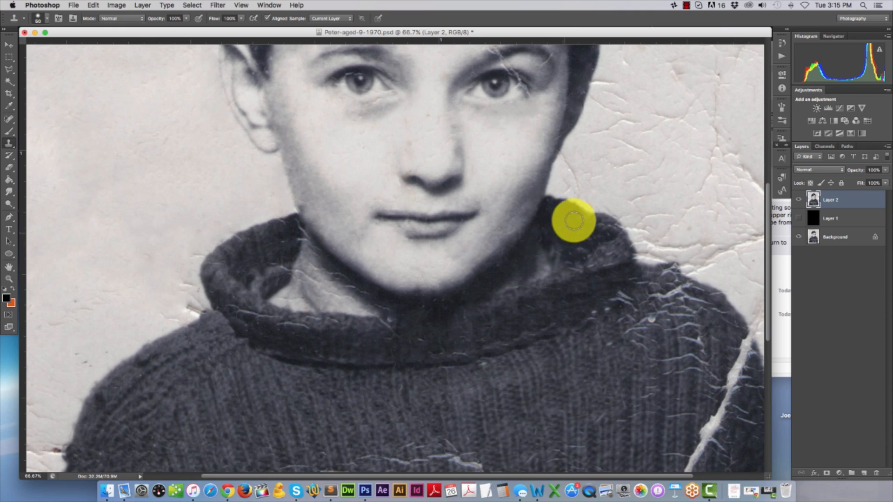
scroll(572, 209, "up", 5)
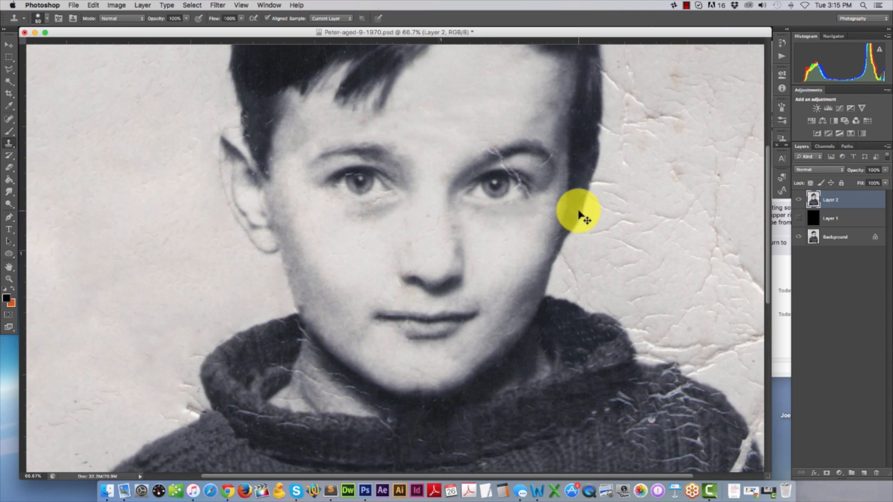
key("super+plus")
key("super+plus")
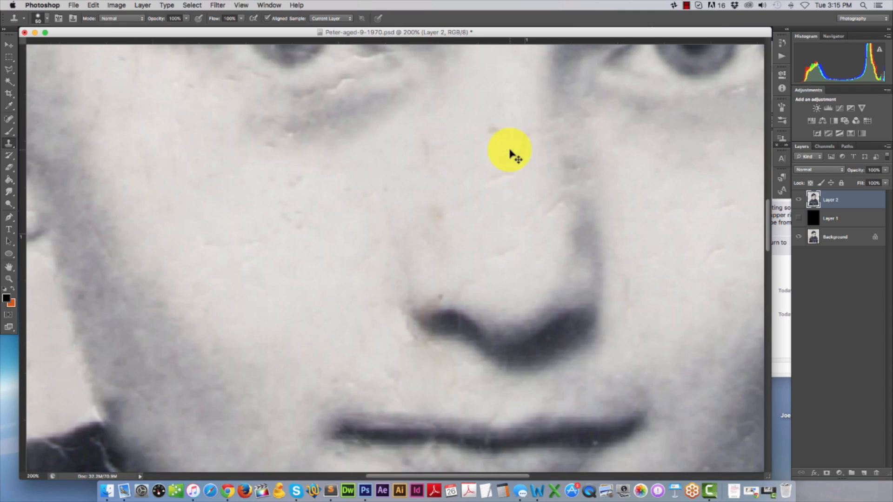
scroll(558, 180, "up", 10)
scroll(561, 180, "right", 8)
scroll(561, 180, "up", 4)
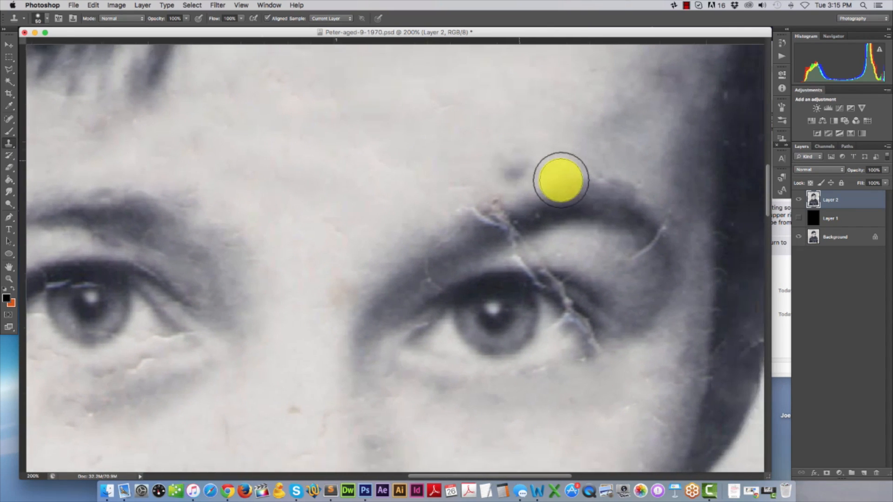
left_click(549, 214, "alt")
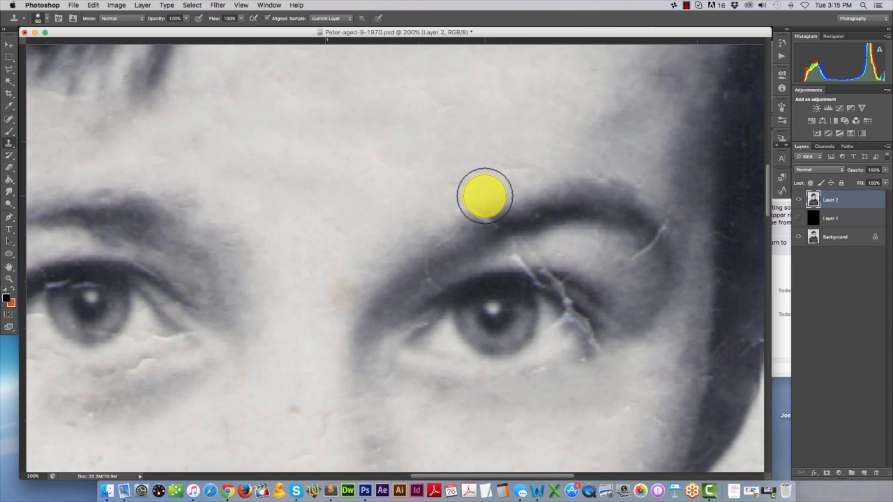
left_click(489, 200)
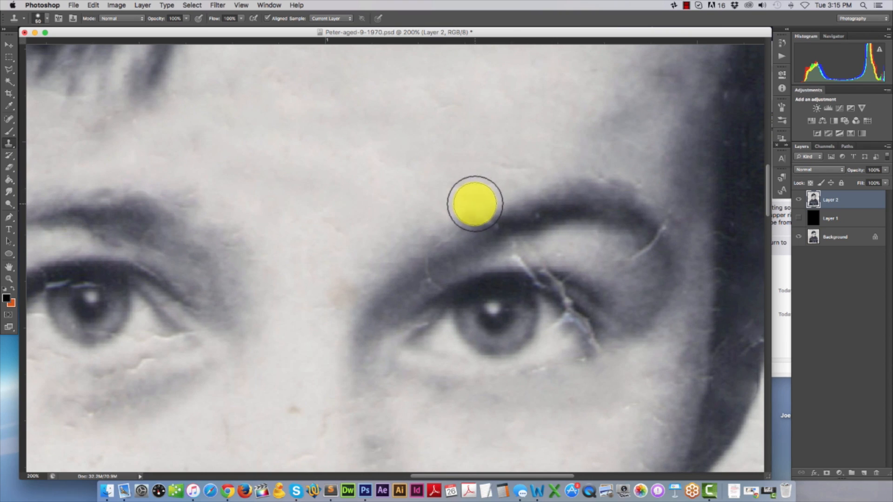
Step: Clone out the creases across the same eye's upper lid and the outer end of its eyebrow with a smaller 30 px brush
left_click(499, 281)
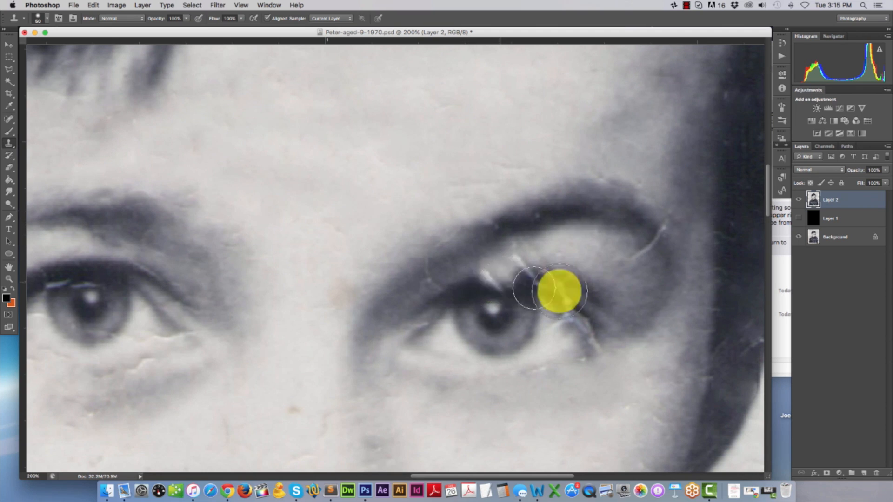
key("super+z")
scroll(628, 326, "left", 1)
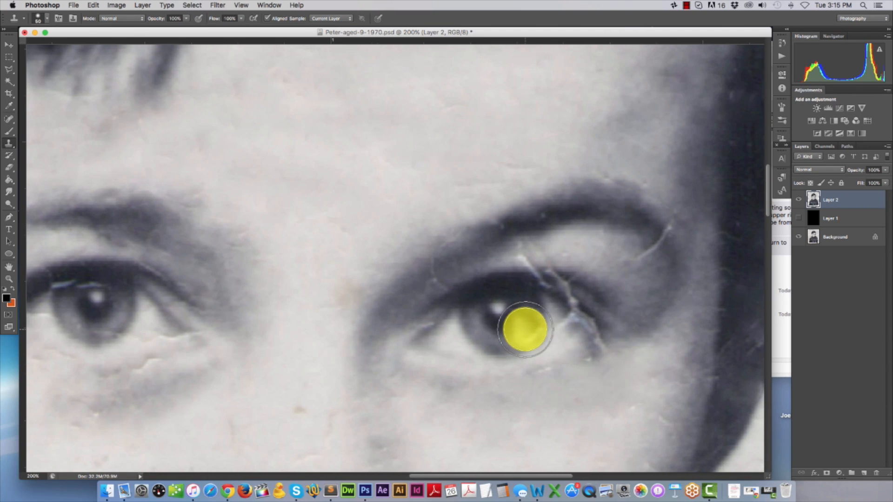
key("bracketleft")
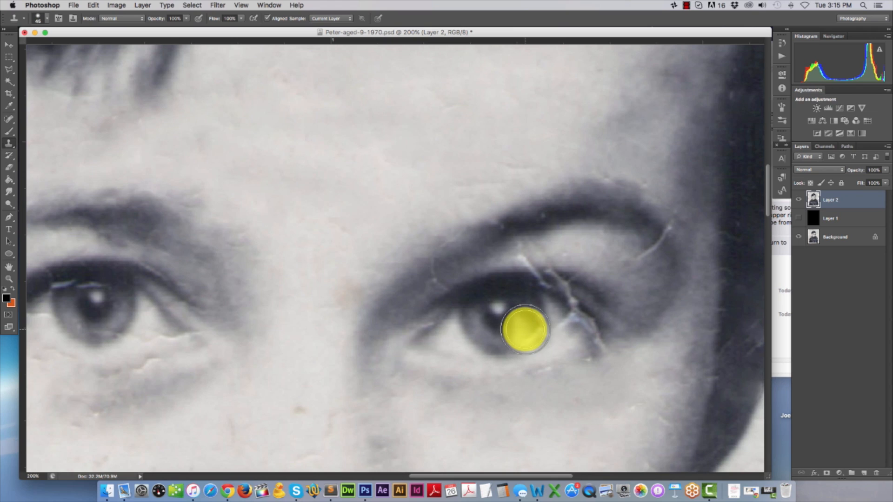
scroll(544, 312, "up", 3)
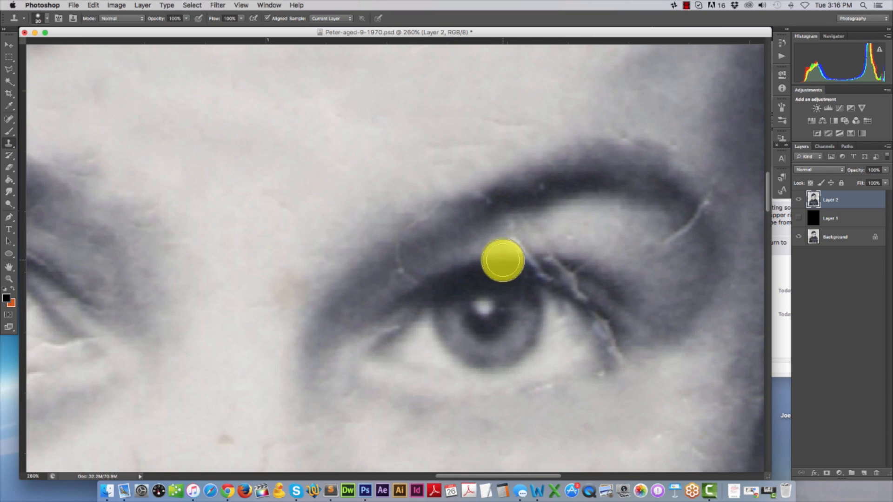
left_click(486, 264, "alt")
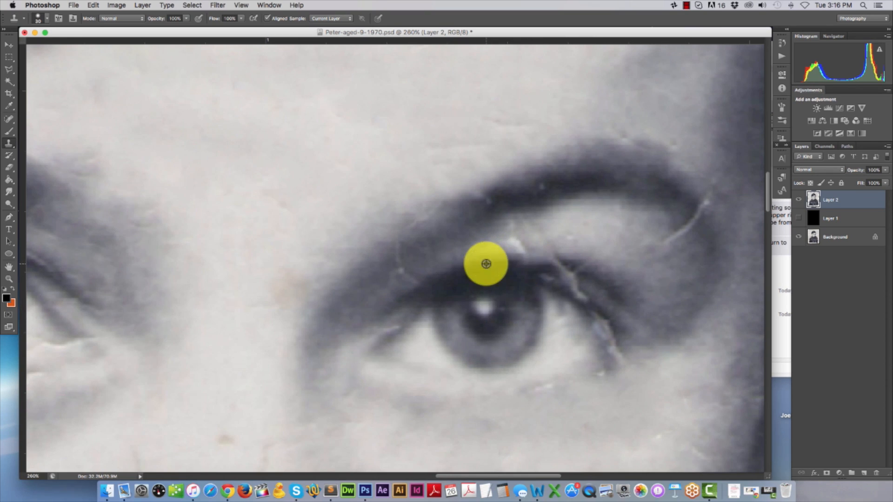
left_click_drag(542, 264, 563, 265)
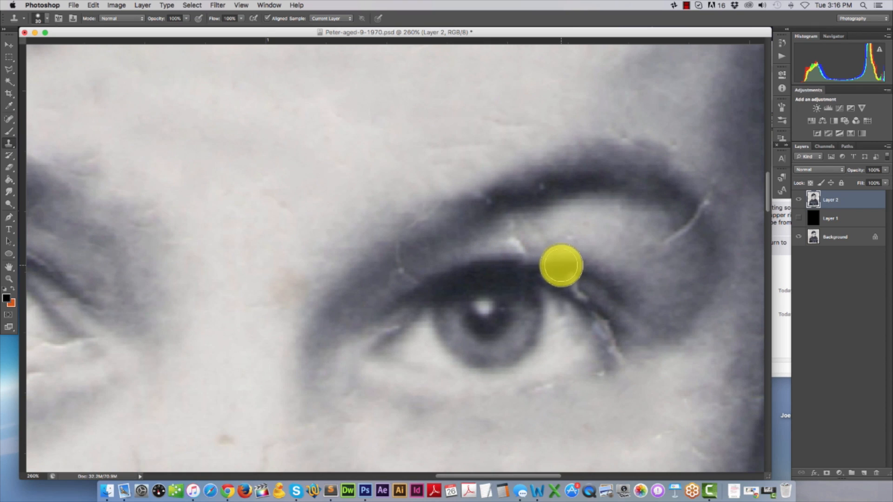
left_click(544, 239, "alt")
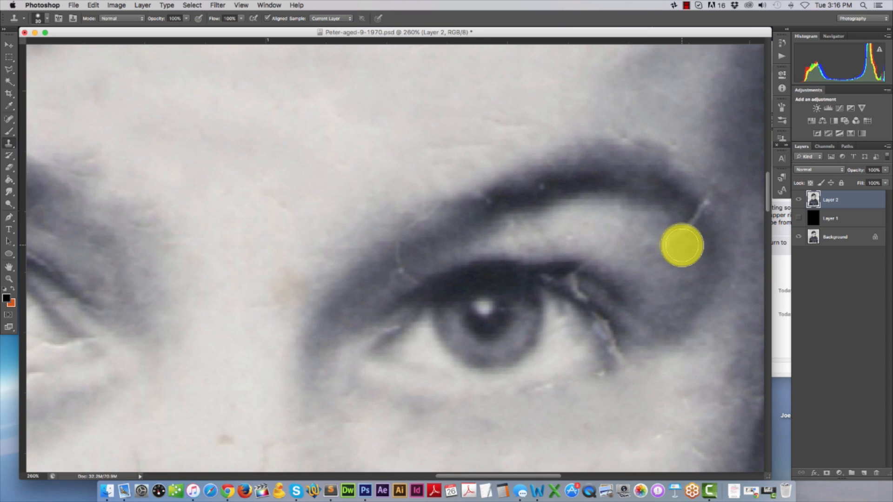
left_click_drag(689, 237, 708, 210)
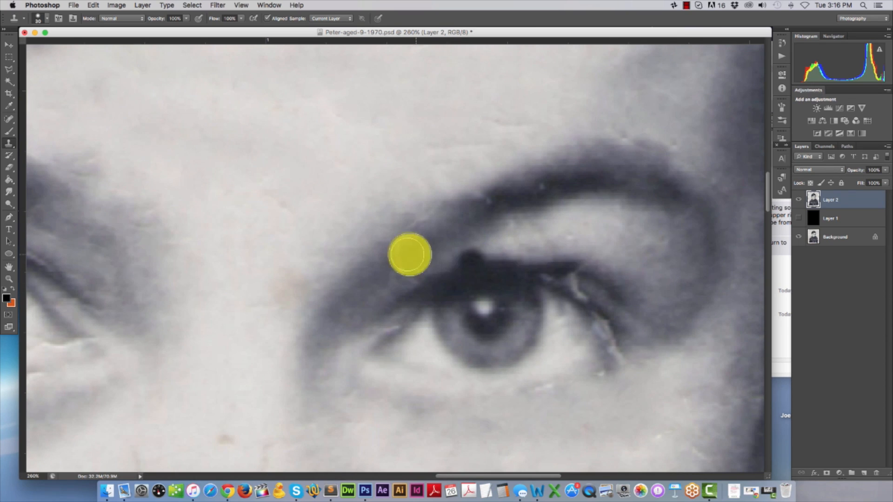
Step: Heal the marks along the eyebrow with the Spot Healing Brush, lowering the brush hardness for a softer edge
left_click(5, 119)
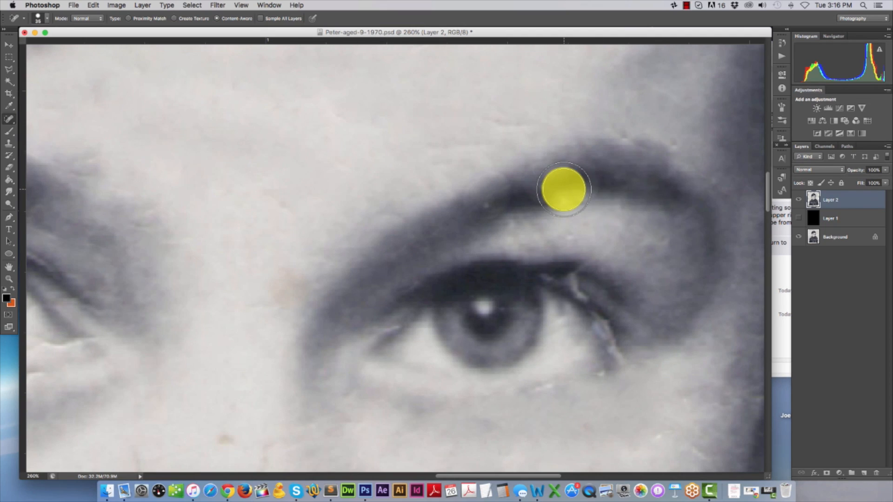
left_click(40, 19)
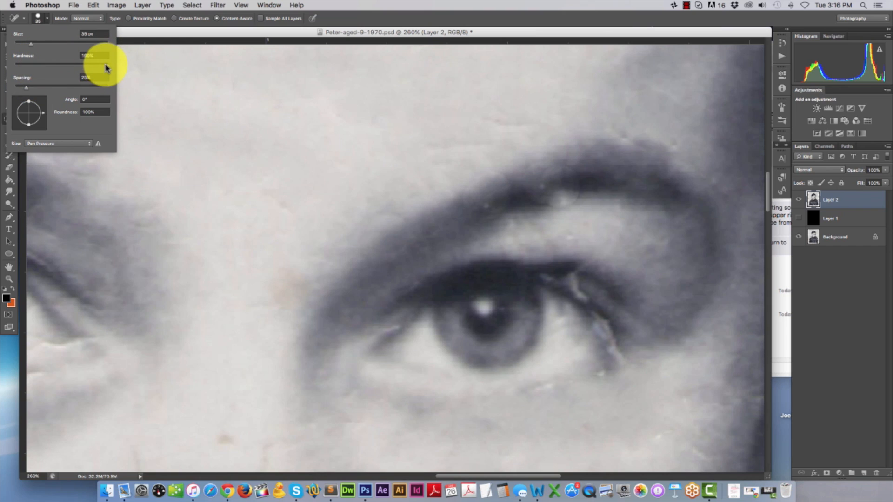
left_click_drag(107, 65, 61, 68)
left_click(566, 186)
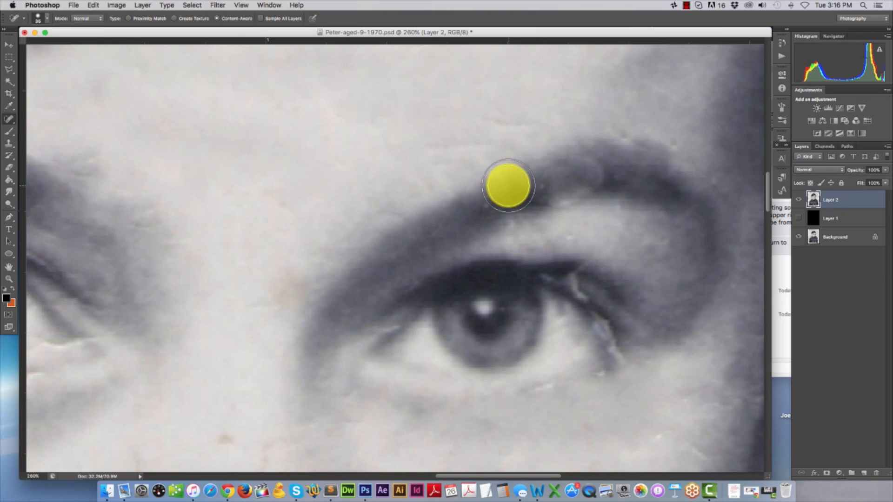
Step: Revert the photo in its history to the first of the recent Spot Healing Brush strokes
key("super+minus")
key("super+minus")
key("super+minus")
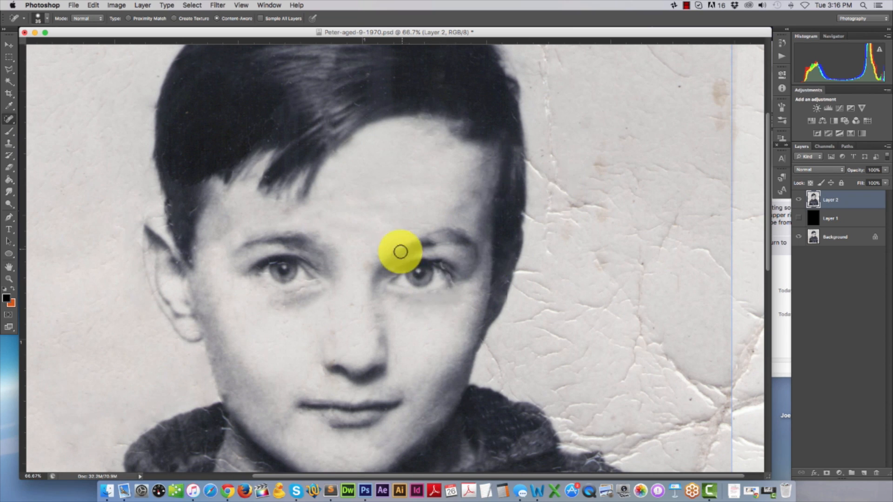
left_click(783, 45)
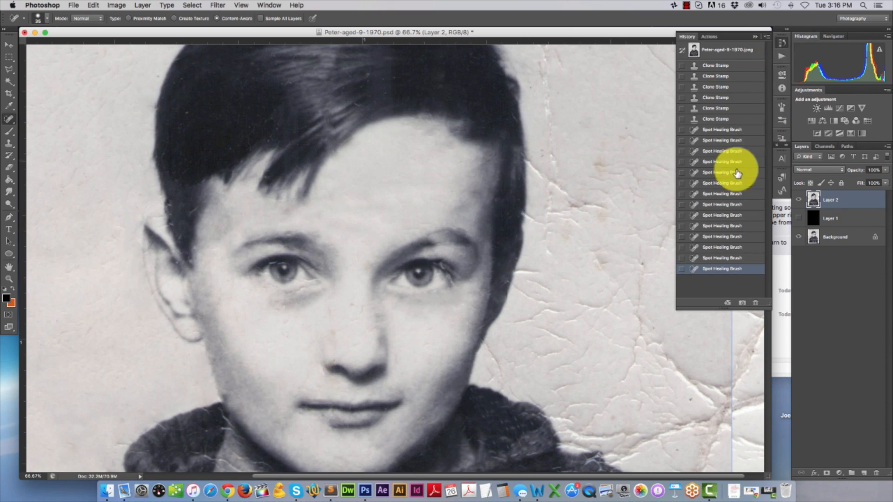
left_click(726, 131)
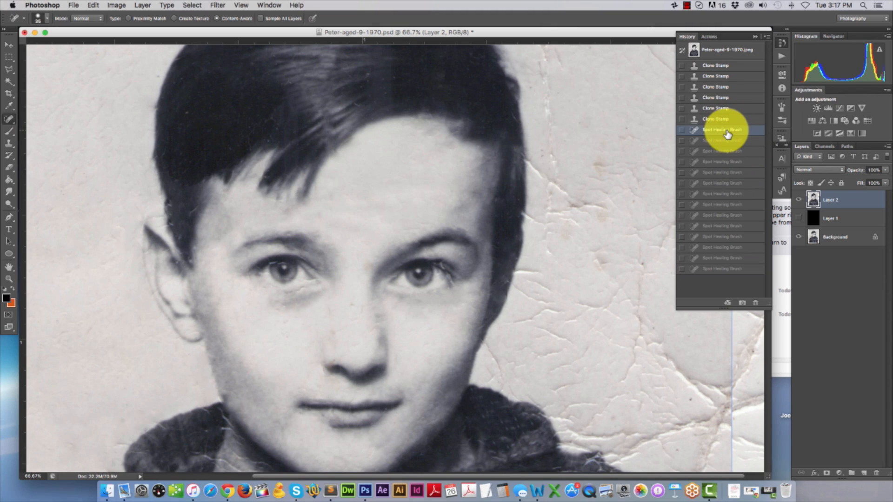
left_click(783, 46)
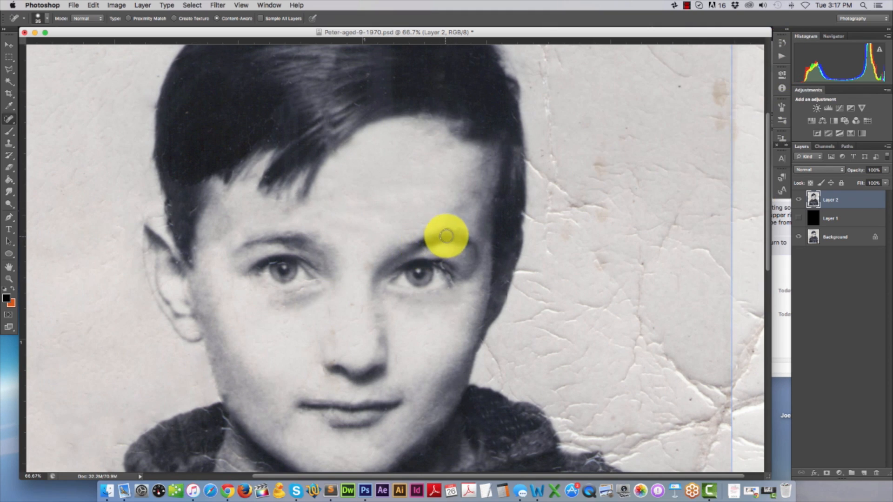
Step: Heal the remaining marks in the eyebrow and on the temple above it, undoing the last dab on the brow
left_click(440, 236)
left_click(467, 187)
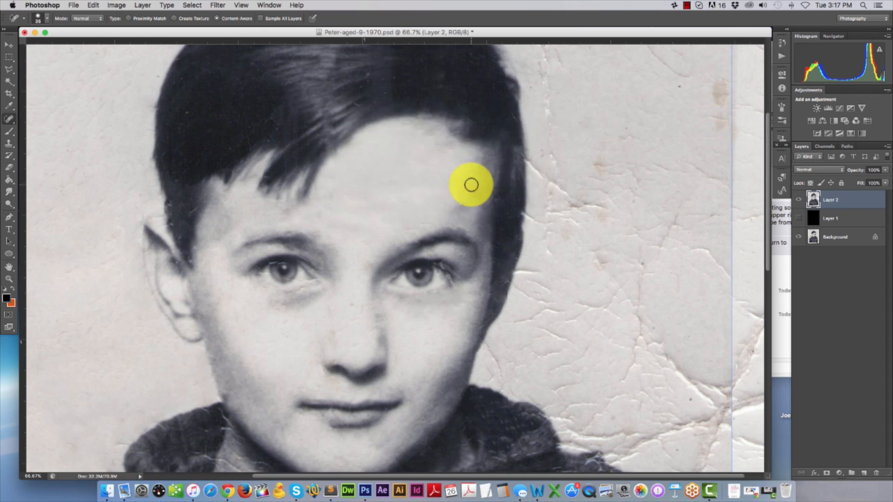
left_click(433, 239)
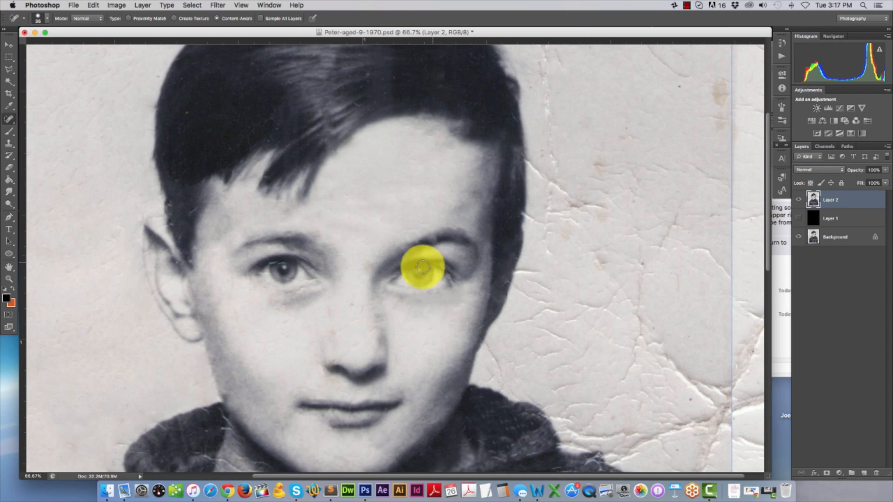
key("super+z")
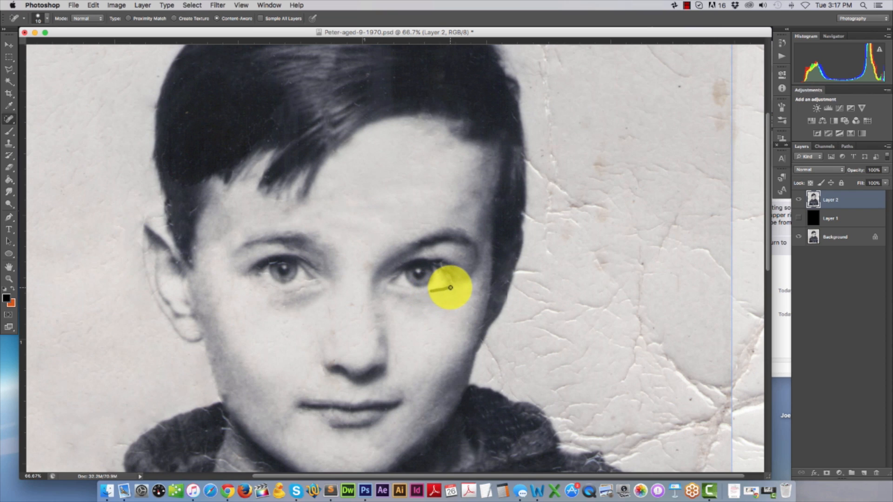
Step: Heal the creases along the outer lashes and below the outer corner of the same eye with a 10 px Spot Healing Brush
left_click_drag(450, 288, 460, 300)
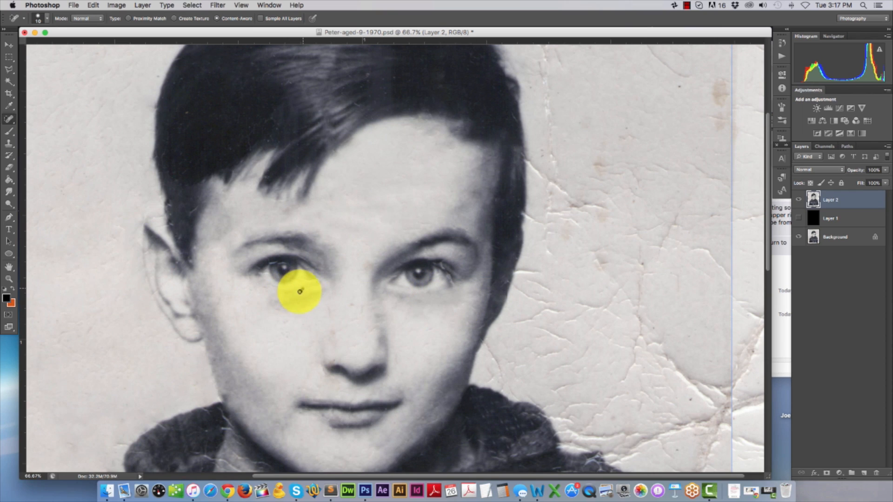
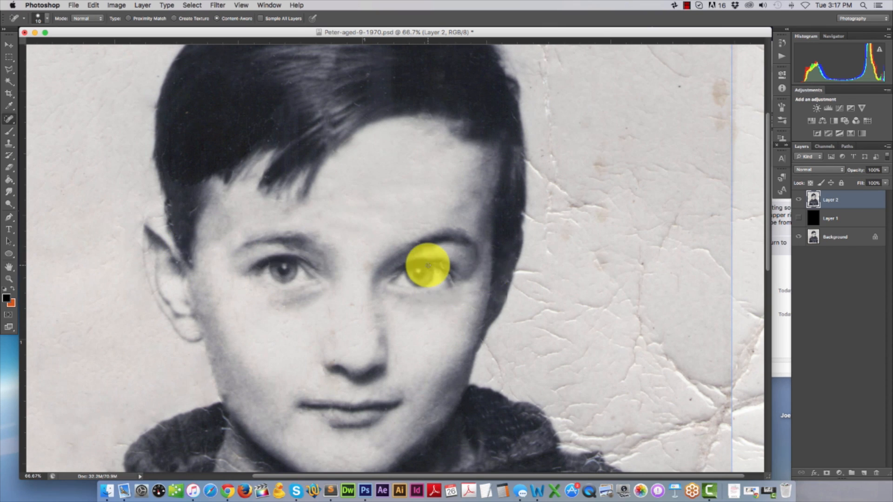
key("super+plus")
key("super+plus")
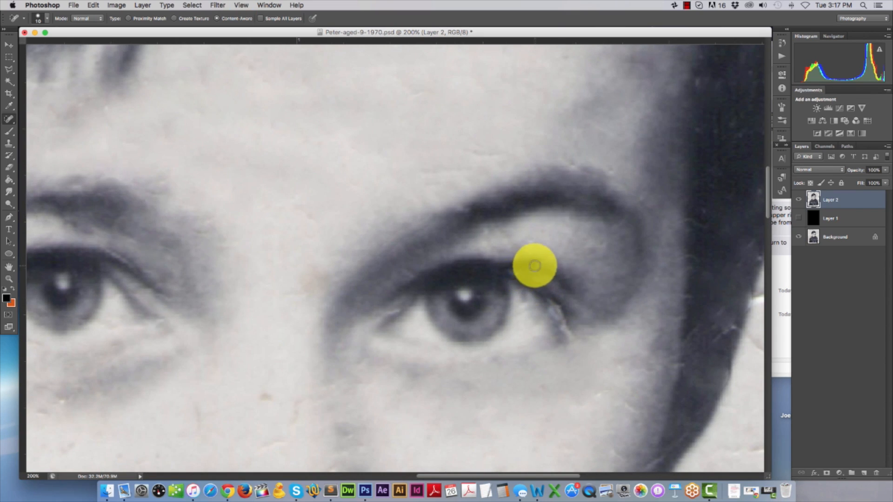
mouse_move(527, 262)
left_mouse_down()
mouse_move(574, 310)
mouse_move(549, 309)
mouse_move(571, 312)
mouse_move(580, 336)
mouse_move(522, 293)
mouse_move(538, 307)
left_mouse_up()
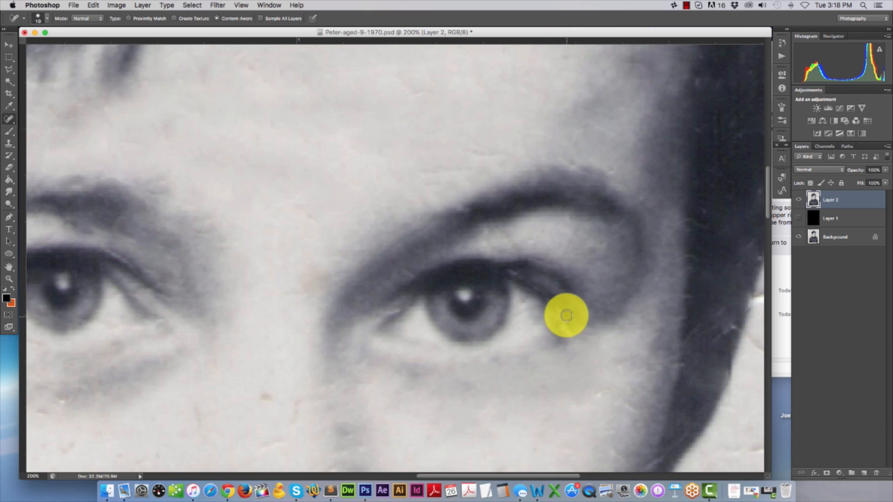
left_click_drag(566, 342, 572, 344)
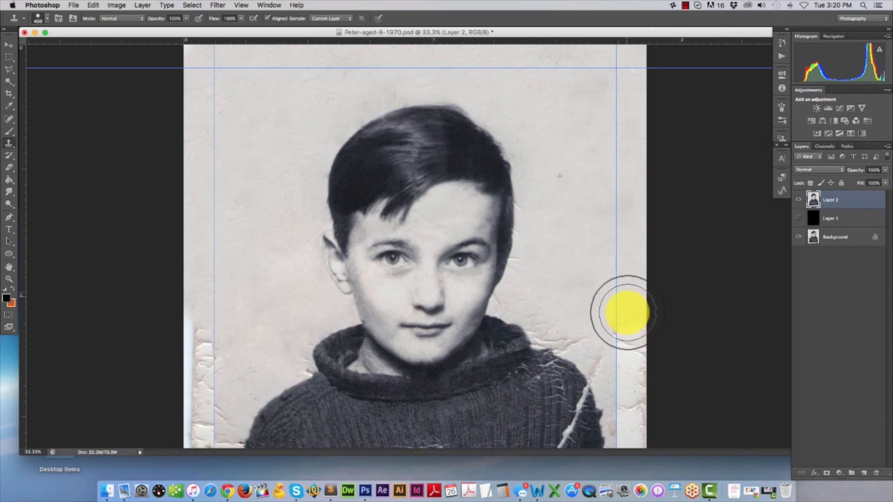
Step: Clone clean backdrop over the creases beside the far shoulder and cheek with a soft 400 px Clone Stamp brush
left_click(600, 140, "alt")
mouse_move(611, 349)
left_mouse_down()
mouse_move(617, 375)
mouse_move(605, 343)
mouse_move(641, 424)
mouse_move(633, 372)
mouse_move(636, 437)
left_mouse_up()
left_click(604, 199, "alt")
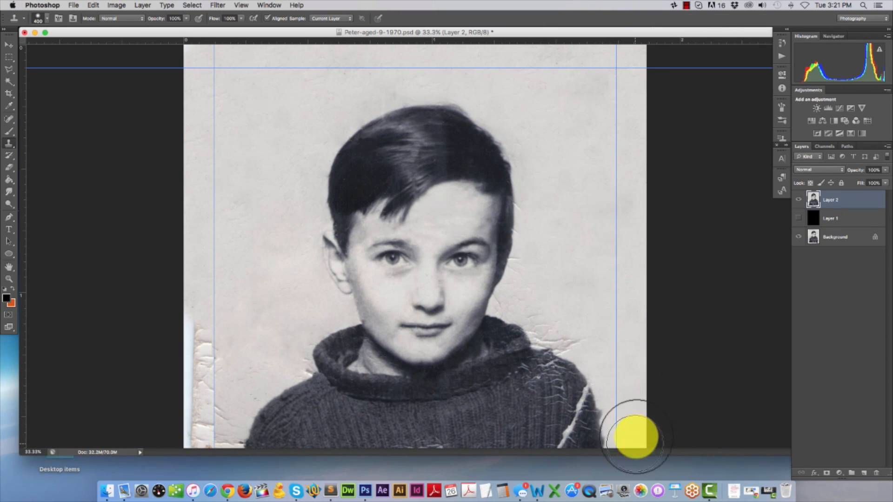
left_click(609, 233, "alt")
mouse_move(577, 325)
left_mouse_down()
mouse_move(588, 330)
mouse_move(560, 319)
mouse_move(562, 281)
mouse_move(538, 289)
mouse_move(541, 256)
left_mouse_up()
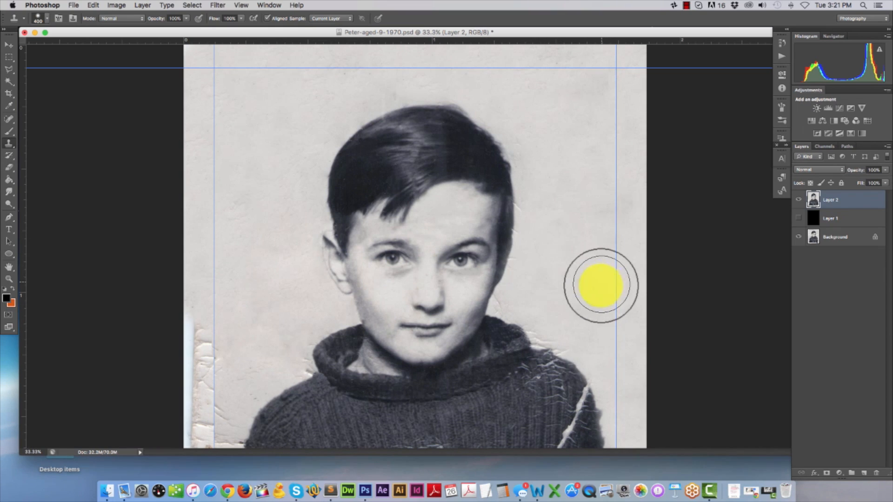
Step: Clone clean backdrop over the small creases along the hair's edge on the side away from the visible ear with a 100 px brush
left_click(326, 193)
key("super+z")
key("bracketleft")
key("bracketleft")
key("bracketleft")
key("bracketleft")
key("bracketleft")
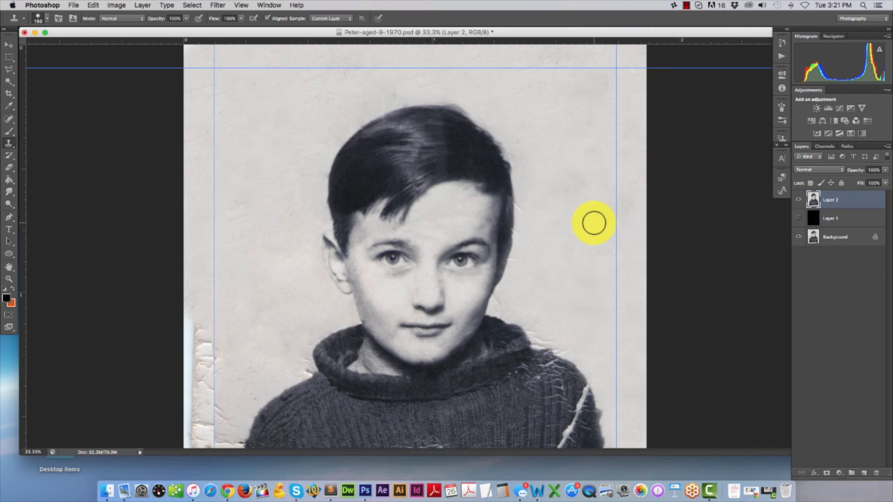
left_click(593, 222, "alt")
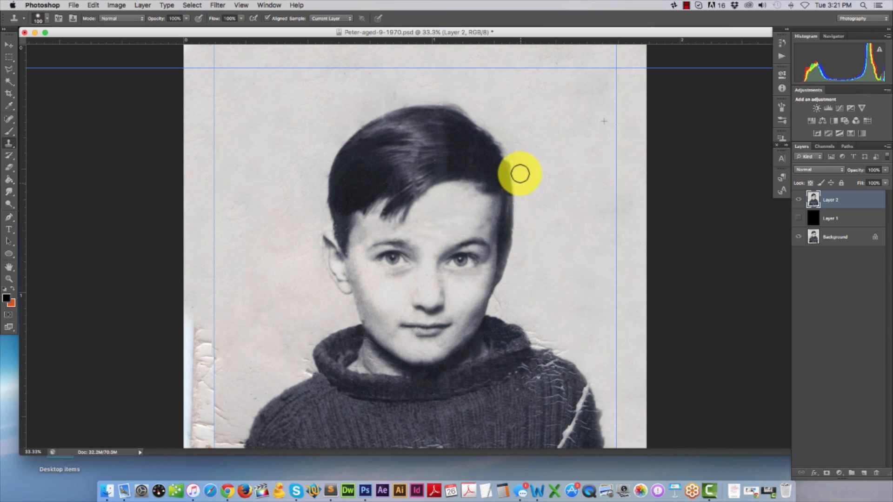
left_click_drag(512, 145, 510, 141)
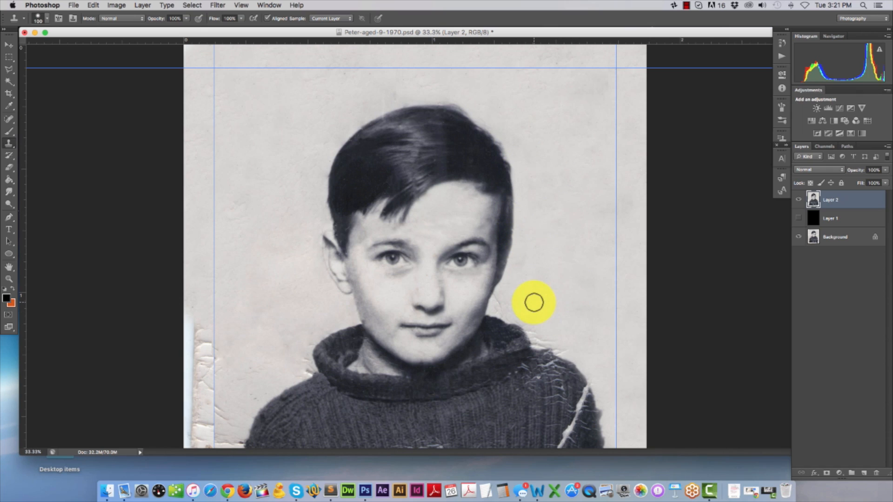
Step: Clone clean backdrop over the creases just above and beside the far shoulder with the 100 px Clone Stamp brush
left_click(549, 288, "alt")
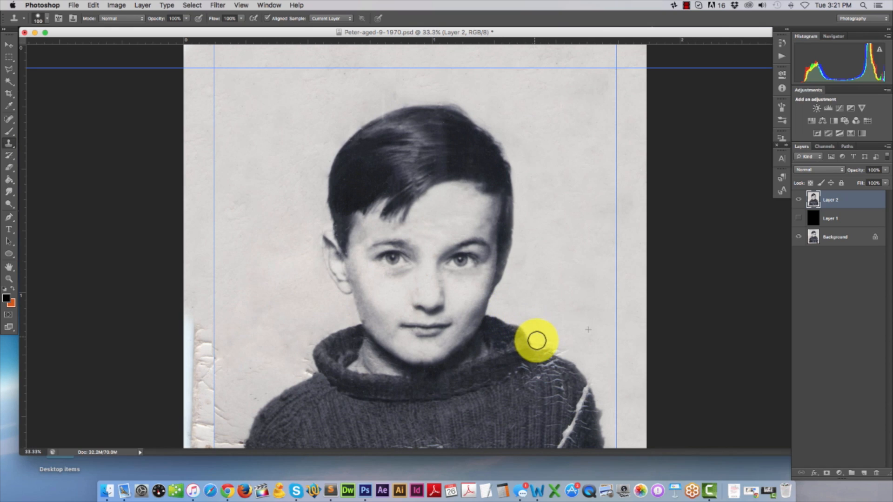
left_click_drag(555, 346, 586, 361)
left_click(582, 283, "alt")
Step: Clone clean knit texture over the fine creases on the sweater's far shoulder with the 100 px brush
scroll(596, 345, "down", 3)
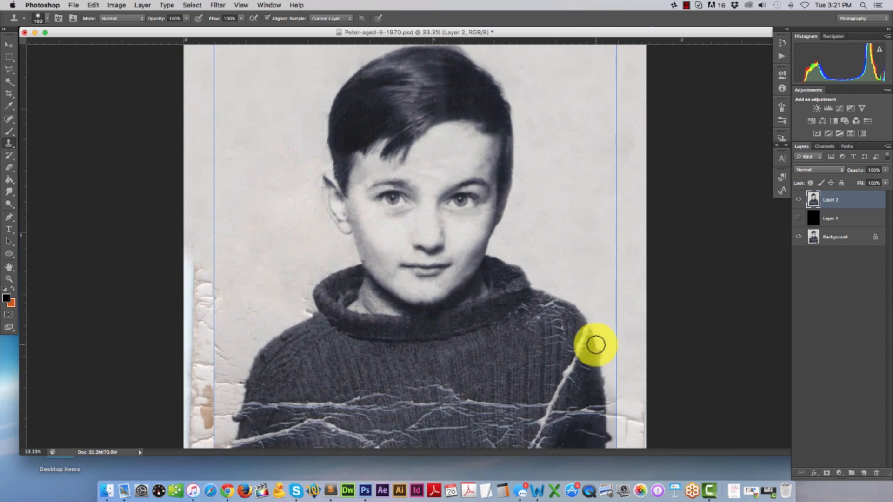
left_click(515, 359, "alt")
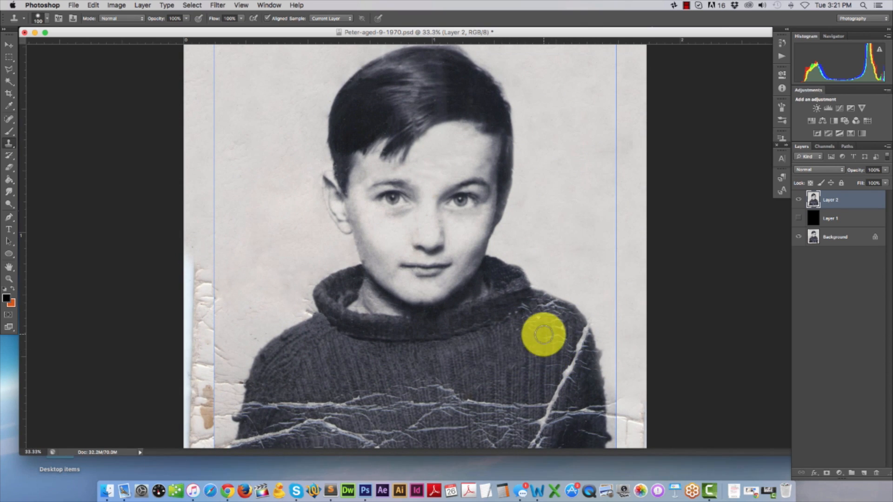
mouse_move(539, 324)
left_mouse_down()
mouse_move(522, 312)
mouse_move(557, 308)
left_mouse_up()
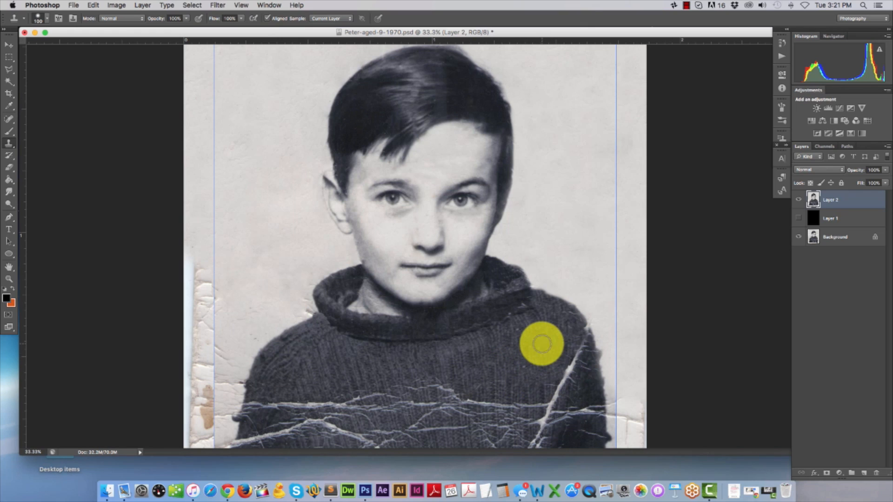
Step: Clone clean knit over the horizontal crease from the middle of the chest to the sleeve on the visible-ear side
scroll(538, 342, "down", 3)
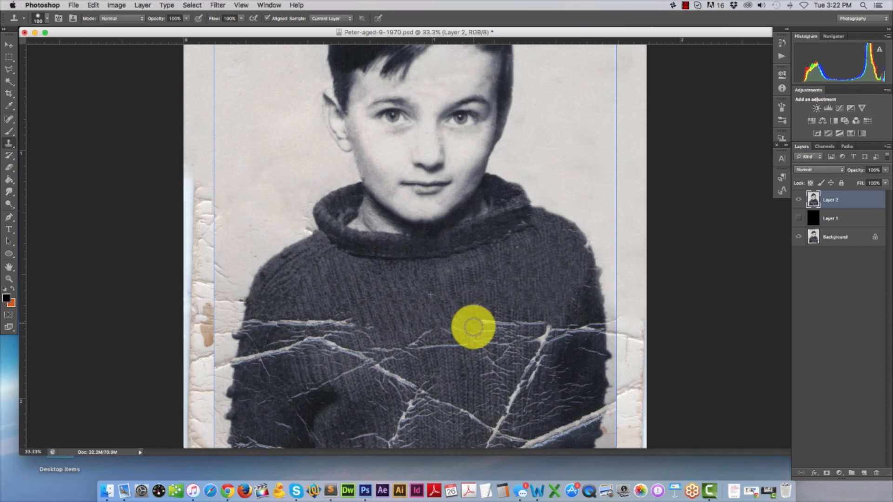
left_click(447, 307, "alt")
mouse_move(417, 330)
left_mouse_down()
mouse_move(413, 349)
mouse_move(371, 321)
mouse_move(335, 313)
mouse_move(344, 324)
left_mouse_up()
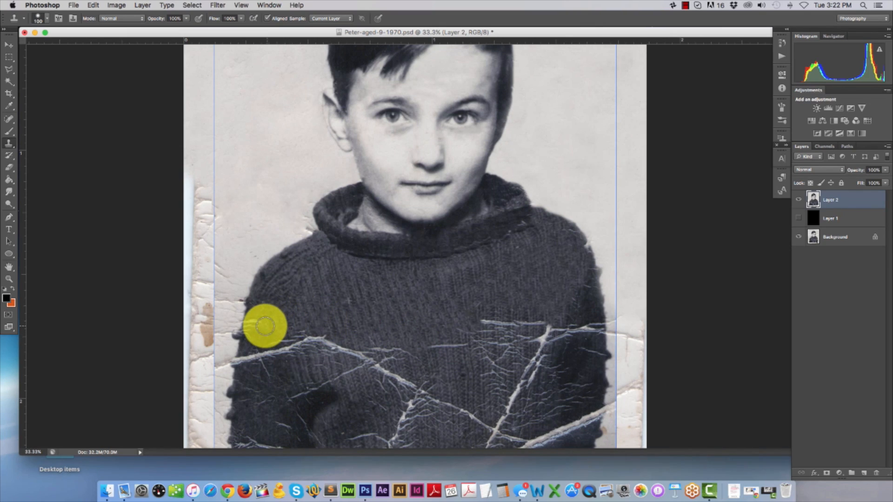
mouse_move(265, 326)
left_mouse_down()
mouse_move(288, 292)
mouse_move(267, 330)
mouse_move(248, 322)
left_mouse_up()
Step: Clone shoulder knit over the crease that runs from the near sleeve's outer edge into the sweater front
left_click(289, 292, "alt")
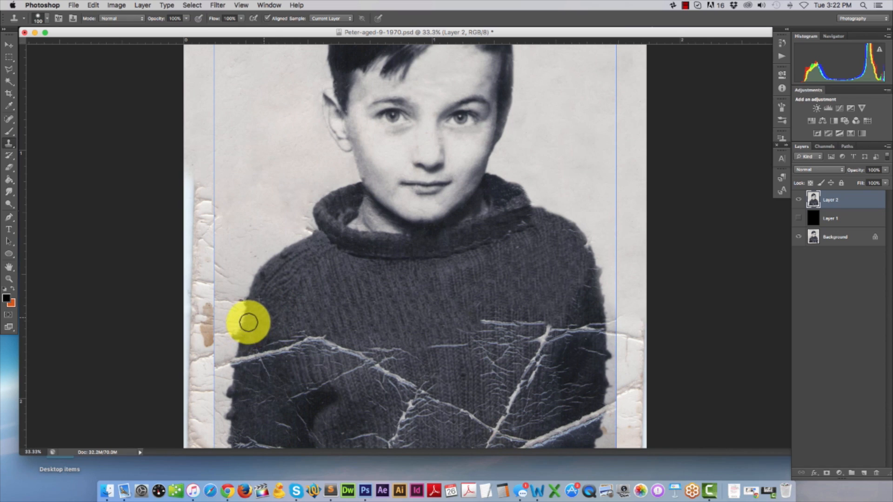
scroll(340, 292, "down", 2)
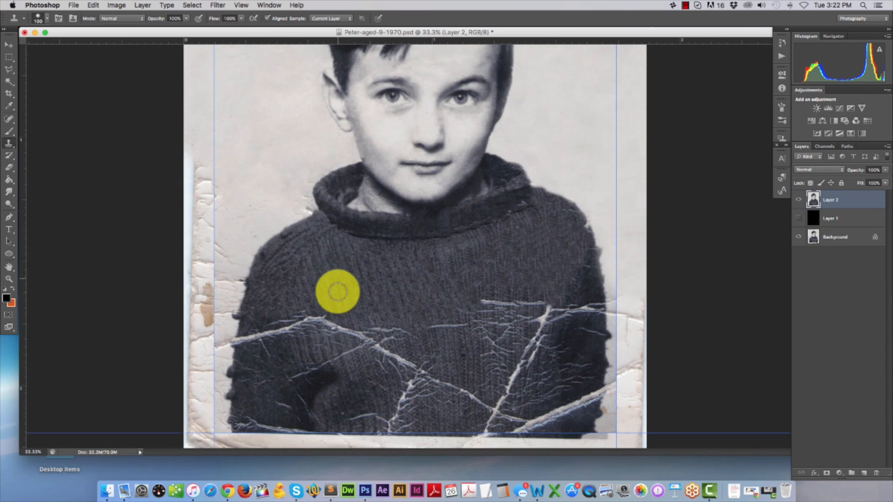
left_click(269, 261, "alt")
mouse_move(258, 299)
left_mouse_down()
mouse_move(248, 325)
mouse_move(262, 314)
mouse_move(263, 326)
mouse_move(301, 308)
mouse_move(323, 311)
mouse_move(294, 302)
mouse_move(321, 311)
left_mouse_up()
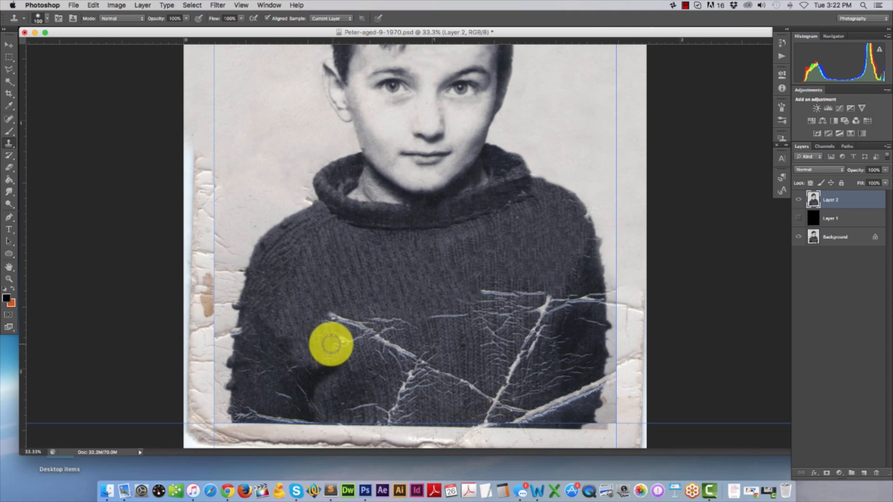
Step: Clone clean knit over the diagonal creases on the near half of the sweater down to the hem, using a 175 px brush
left_click(310, 284, "alt")
mouse_move(335, 314)
left_mouse_down()
mouse_move(396, 316)
mouse_move(363, 318)
mouse_move(408, 328)
mouse_move(361, 338)
mouse_move(320, 328)
mouse_move(331, 348)
mouse_move(346, 344)
mouse_move(345, 329)
mouse_move(363, 342)
left_mouse_up()
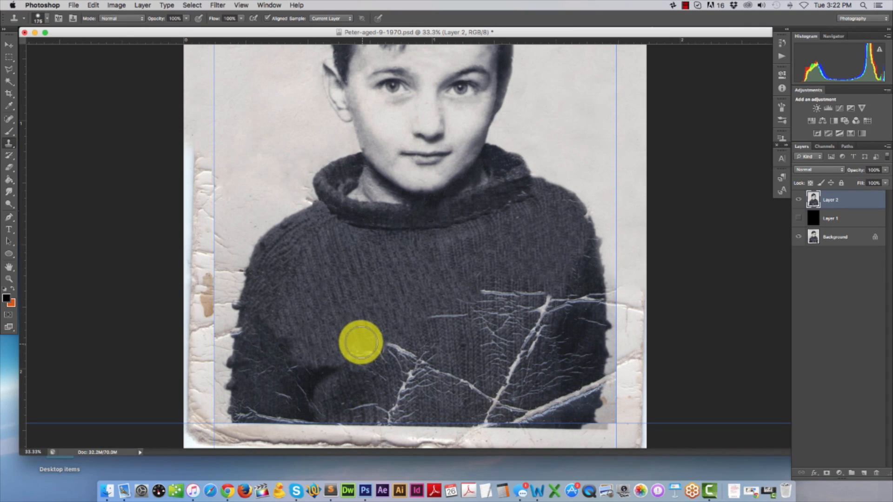
left_click(327, 280, "alt")
mouse_move(349, 342)
left_mouse_down()
mouse_move(372, 371)
mouse_move(417, 358)
mouse_move(420, 368)
mouse_move(381, 415)
mouse_move(358, 413)
mouse_move(407, 404)
mouse_move(367, 398)
mouse_move(374, 393)
mouse_move(356, 331)
mouse_move(342, 371)
left_mouse_up()
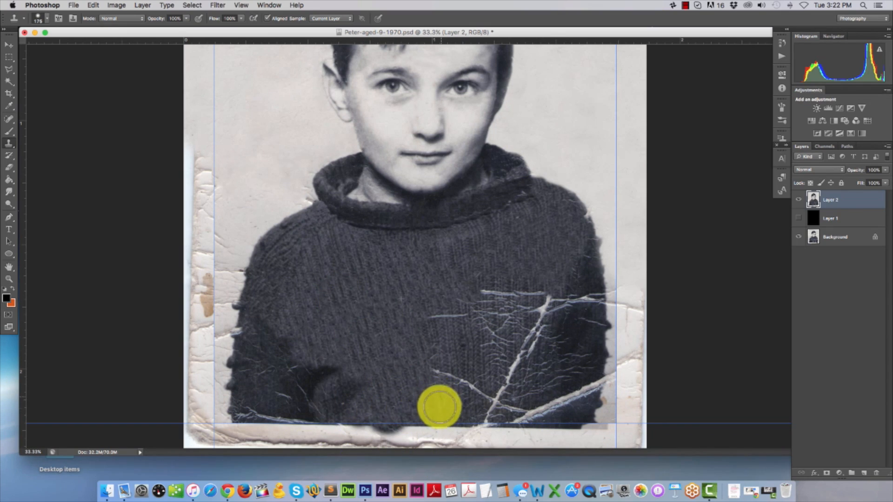
left_click_drag(439, 407, 438, 400)
Step: Clone clean knit over the creases in the centre of the sweater and on the far side of the chest
left_click(339, 287, "alt")
mouse_move(440, 318)
left_mouse_down()
mouse_move(501, 295)
mouse_move(527, 304)
mouse_move(491, 338)
left_mouse_up()
left_click(363, 297, "alt")
left_click(507, 263, "alt")
left_click_drag(581, 272, 561, 256)
Step: Clone dark sleeve texture over the crease across the far upper sleeve with a 100 px brush, and compare Layer 2 with the original
key("bracketleft")
key("bracketleft")
key("bracketleft")
left_click(586, 337, "alt")
left_click_drag(598, 321, 577, 302)
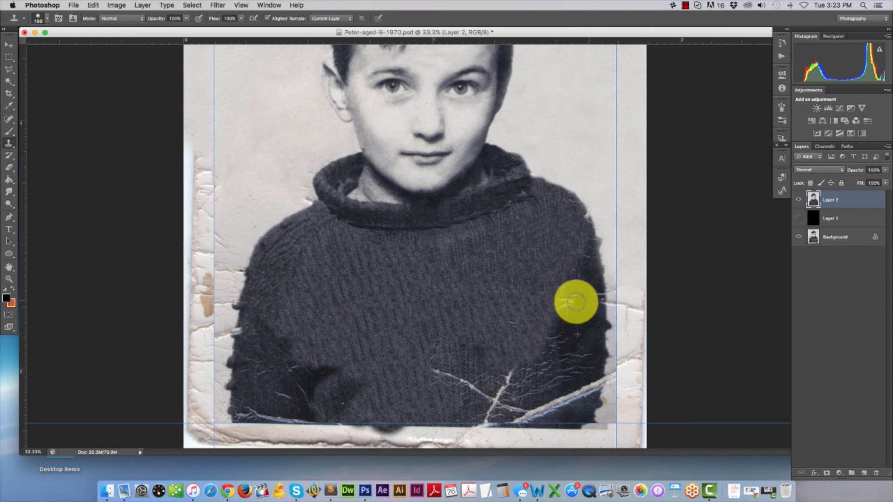
left_click(798, 203)
left_click(797, 204)
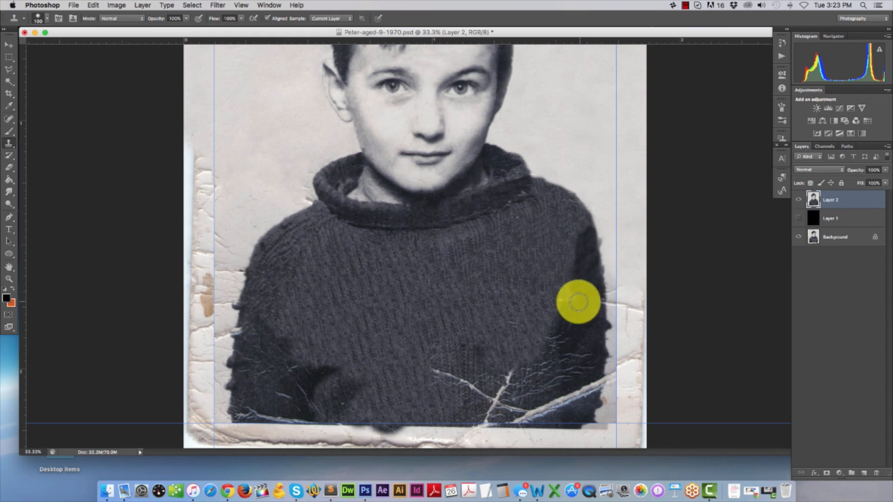
Step: Clone clean backdrop over the creases and worn photo border beside the far sleeve, down to the lower corner
left_click(601, 151, "alt")
mouse_move(639, 315)
left_mouse_down()
mouse_move(614, 315)
mouse_move(612, 257)
left_mouse_up()
scroll(605, 126, "down", 1)
left_click(605, 126, "alt")
mouse_move(632, 345)
left_mouse_down()
mouse_move(631, 386)
mouse_move(613, 373)
mouse_move(607, 407)
left_mouse_up()
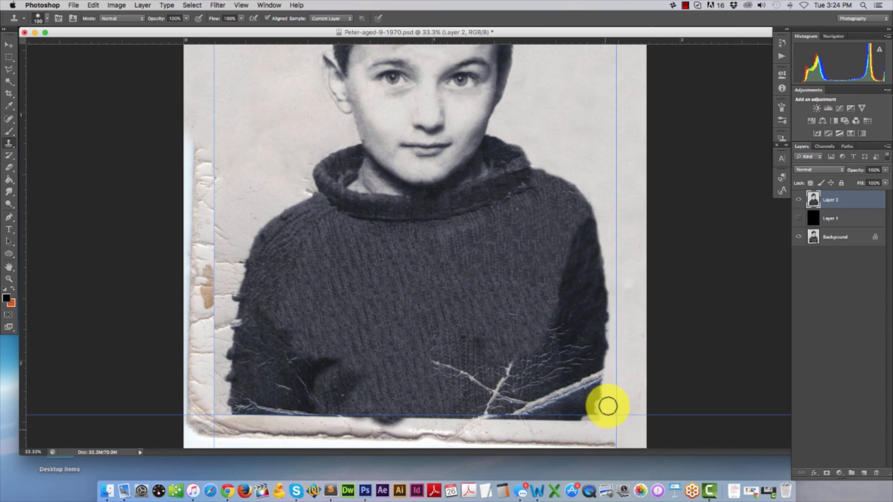
Step: Clone clean upper backdrop over the stained, creased border beside the near shoulder with a 500 px brush
scroll(263, 103, "up", 5)
key("]")
key("]")
key("]")
key("]")
key("]")
key("]")
key("]")
key("]")
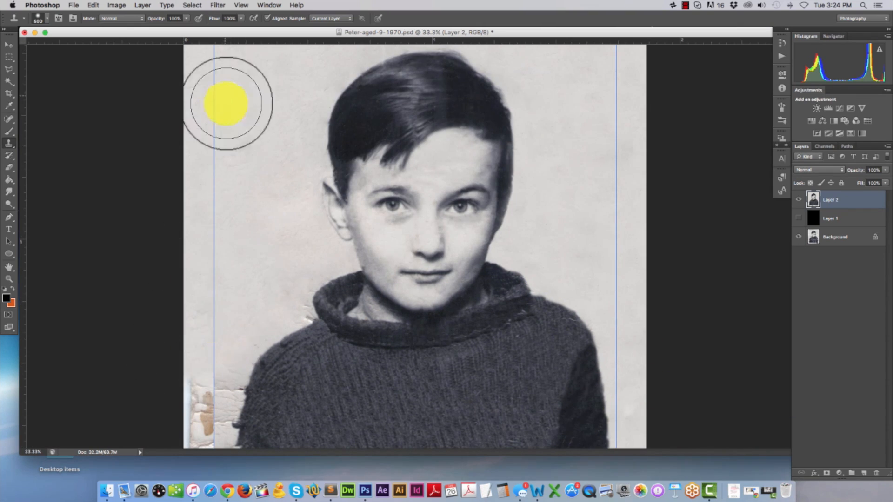
left_click(226, 103, "alt")
left_click_drag(203, 413, 190, 433)
Step: Clone backdrop over the remaining worn border beside the near sleeve, down to the photo's lower corner
scroll(186, 395, "down", 5)
left_click_drag(180, 343, 185, 447)
left_click(221, 79, "alt")
left_click_drag(181, 389, 196, 368)
Step: Clone clean backdrop over the worn border below the sweater with a 200 px brush
scroll(209, 106, "up", 7)
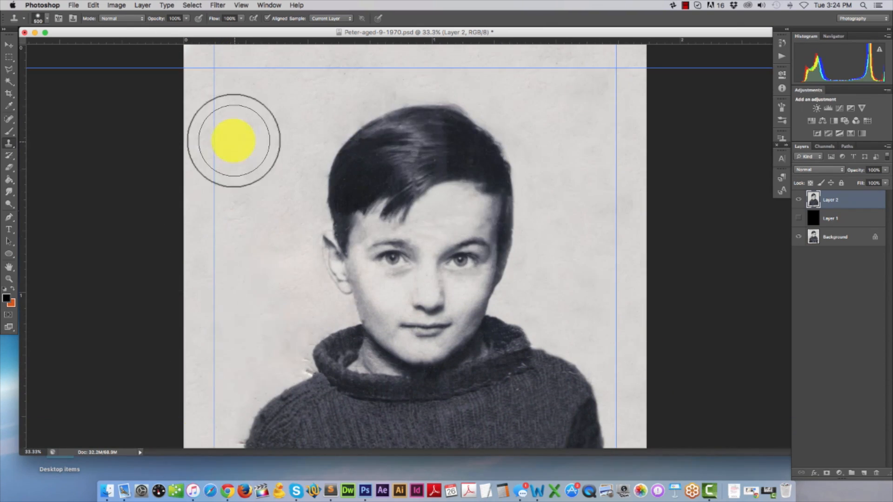
left_click(233, 141, "alt")
scroll(233, 141, "down", 7)
key("[")
key("[")
key("[")
left_click(222, 119, "alt")
mouse_move(219, 442)
left_mouse_down()
mouse_move(434, 432)
mouse_move(315, 302)
mouse_move(475, 423)
mouse_move(562, 428)
left_mouse_up()
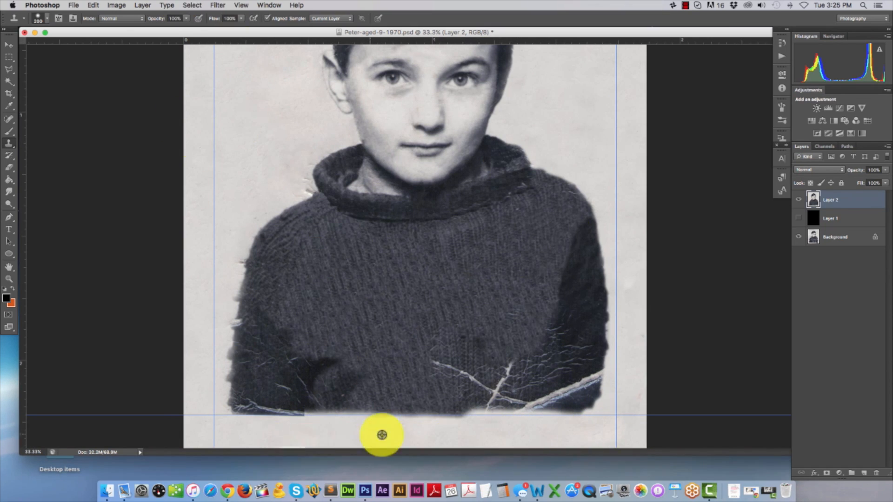
Step: Clone knit over the branching creases on the lower front and dark texture over the far sleeve's diagonal crease
mouse_move(382, 435)
left_mouse_down()
mouse_move(468, 377)
mouse_move(508, 363)
mouse_move(470, 329)
mouse_move(513, 404)
mouse_move(500, 380)
mouse_move(576, 342)
mouse_move(580, 305)
left_mouse_up()
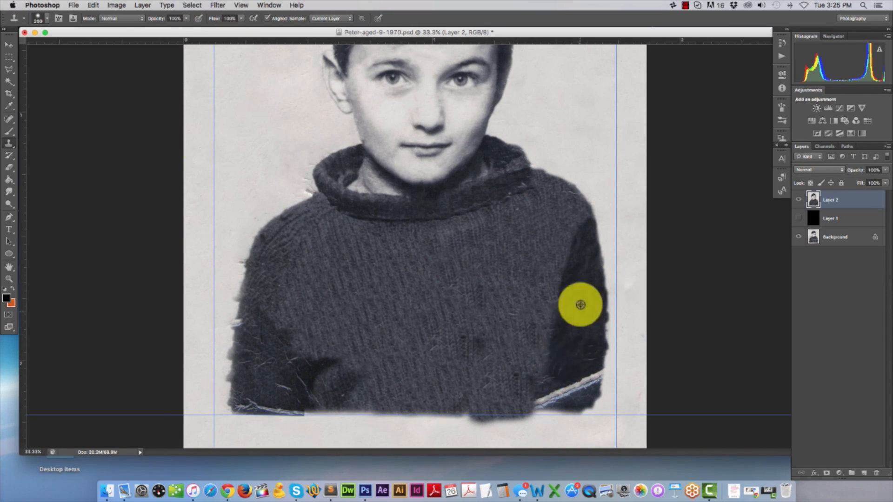
left_click(580, 305, "alt")
mouse_move(588, 371)
left_mouse_down()
mouse_move(550, 398)
mouse_move(581, 401)
left_mouse_up()
left_click(47, 19)
left_click(537, 335)
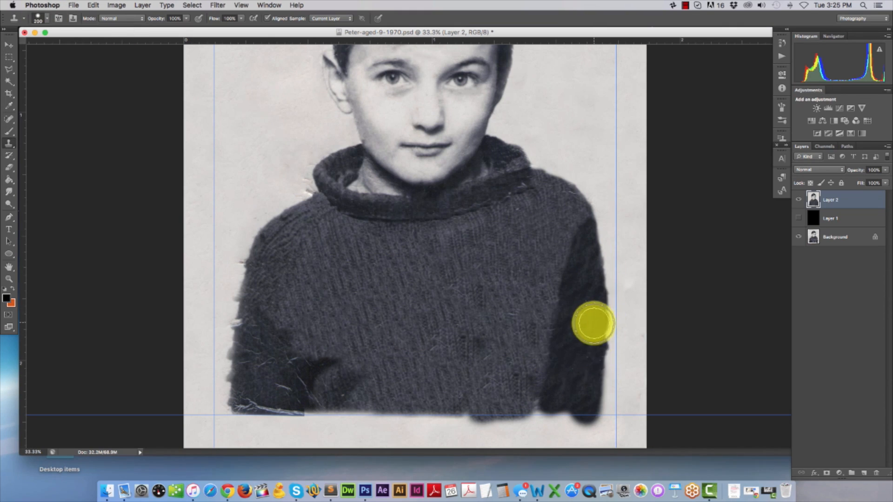
left_click_drag(593, 323, 589, 415)
Step: Rebuild the near sleeve's ragged outer edge and extend the sweater front past the lower guide by cloning knit texture
left_click_drag(254, 285, 242, 402)
left_click_drag(521, 402, 412, 401)
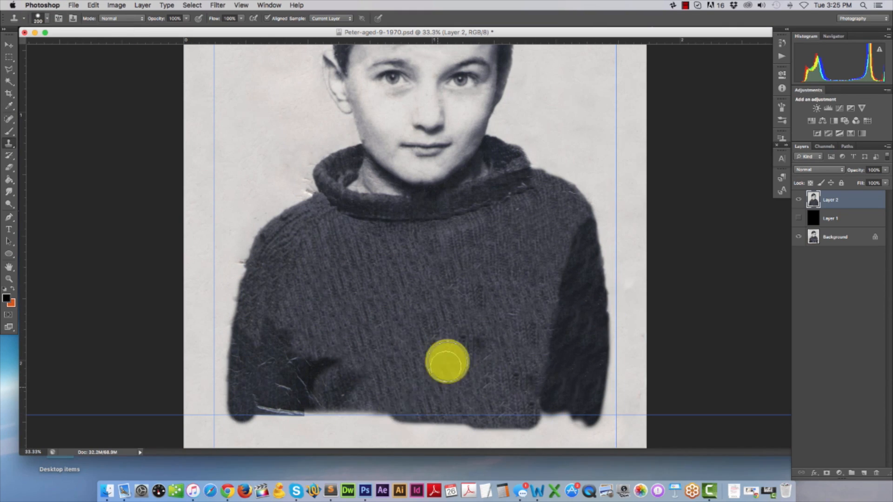
left_click_drag(465, 339, 486, 343)
mouse_move(388, 407)
left_mouse_down()
mouse_move(324, 409)
mouse_move(399, 407)
left_mouse_up()
Step: Extend the far sleeve past the lower guide and clone dark texture over the creases at the bottom of the near sleeve
left_click(581, 360, "alt")
left_click_drag(544, 413, 567, 411)
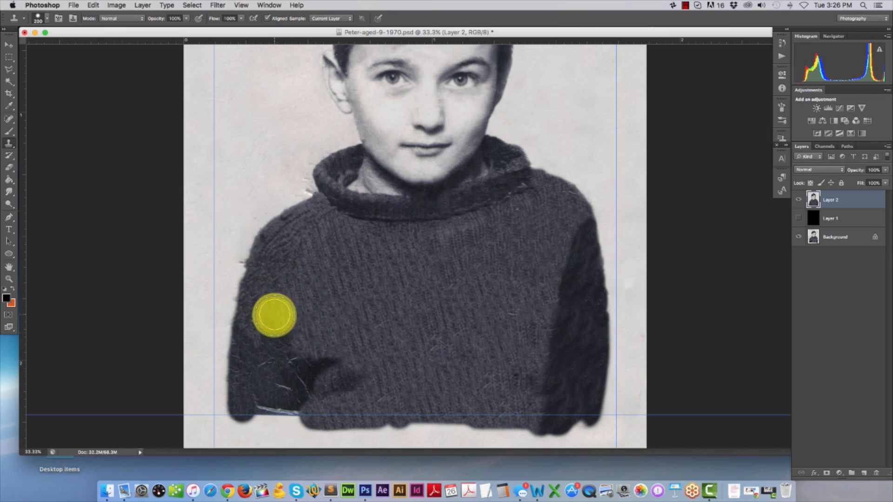
mouse_move(274, 315)
left_mouse_down()
mouse_move(267, 359)
mouse_move(292, 394)
mouse_move(263, 356)
mouse_move(263, 404)
mouse_move(279, 367)
mouse_move(281, 396)
mouse_move(251, 390)
mouse_move(275, 411)
left_mouse_up()
left_click(553, 381, "alt")
key("bracketleft")
key("bracketleft")
key("bracketleft")
key("bracketleft")
Step: Select the strip below the lower guide and clone clean backdrop inside it to give the sweater a straight hem
left_click(10, 58)
left_click_drag(214, 415, 646, 448)
key("s")
key("bracketright")
key("bracketright")
key("bracketright")
key("bracketright")
key("super+z")
mouse_move(267, 420)
left_mouse_down()
mouse_move(359, 424)
mouse_move(259, 432)
mouse_move(552, 423)
mouse_move(402, 436)
left_mouse_up()
Step: Reduce the Clone Stamp brush to 125 px and remove the selection around the strip below the hem
left_click(236, 91, "alt")
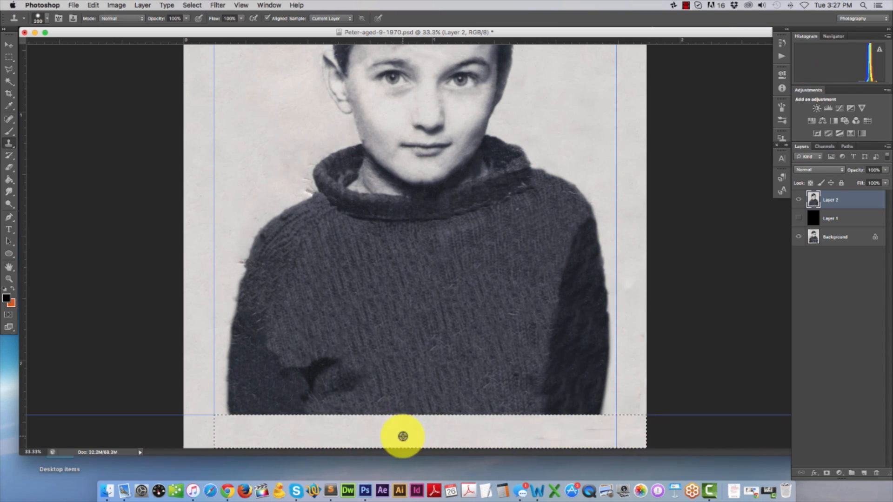
key("bracketleft")
key("bracketleft")
key("bracketleft")
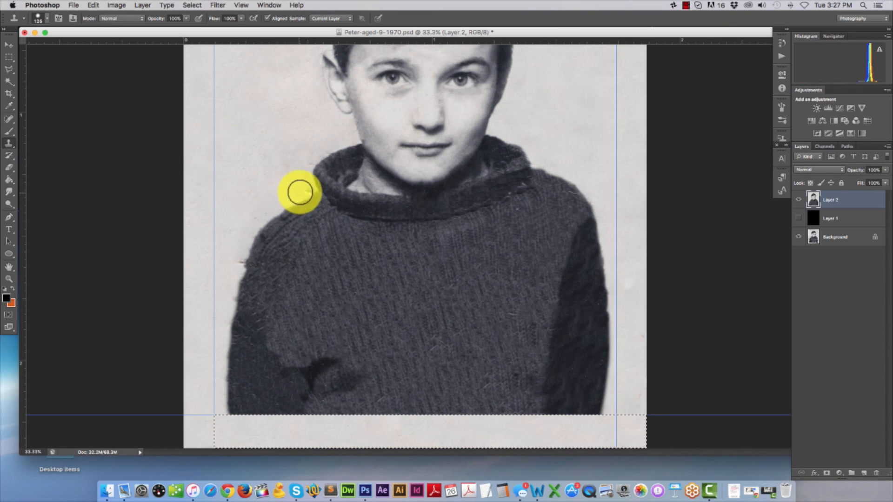
left_click(9, 58)
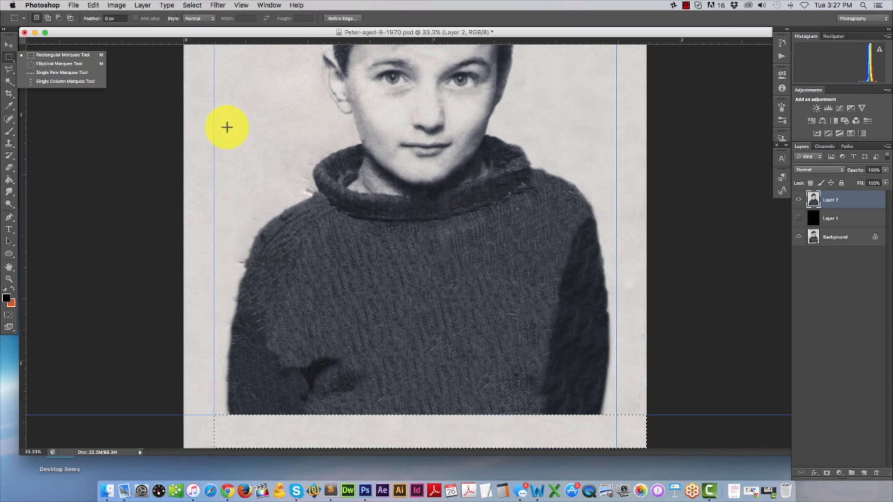
left_click(245, 119)
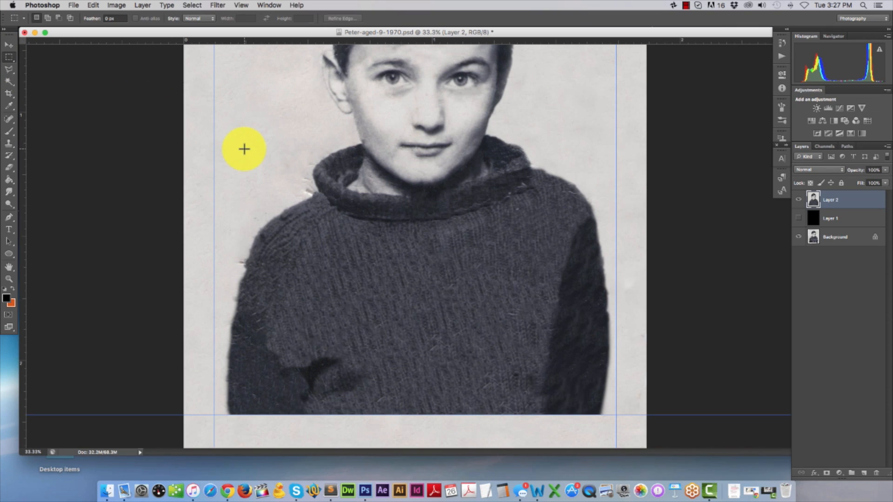
Step: Clone clean backdrop over the leftover crease marks beside the collar and along the near shoulder with a 90 px brush
left_click(9, 143)
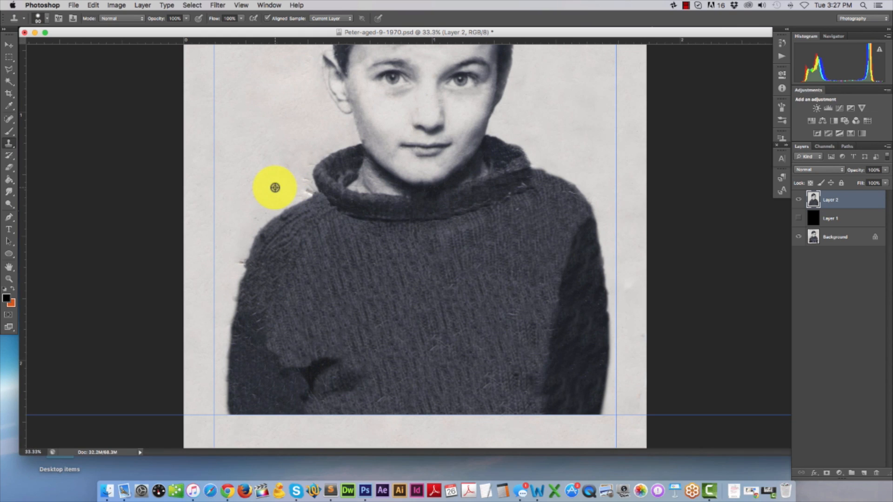
scroll(275, 187, "down", 3)
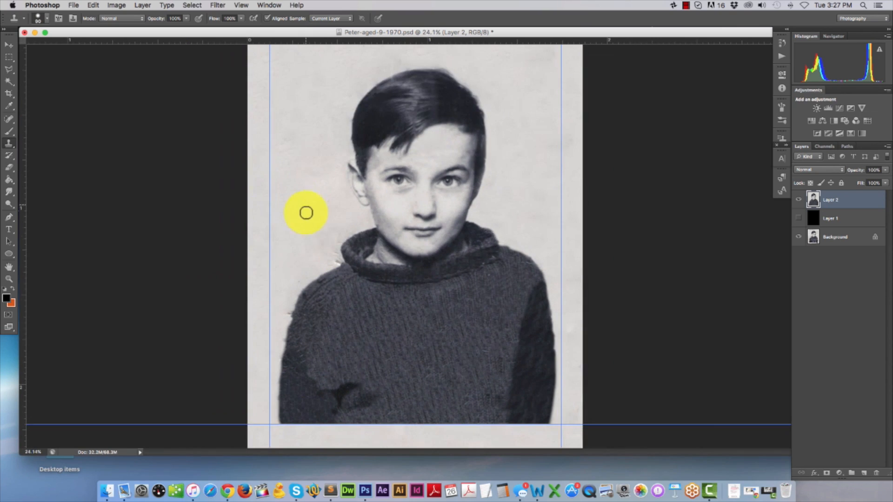
left_click(290, 251, "alt")
left_click_drag(326, 269, 353, 226)
left_click(300, 265, "alt")
left_click(303, 277)
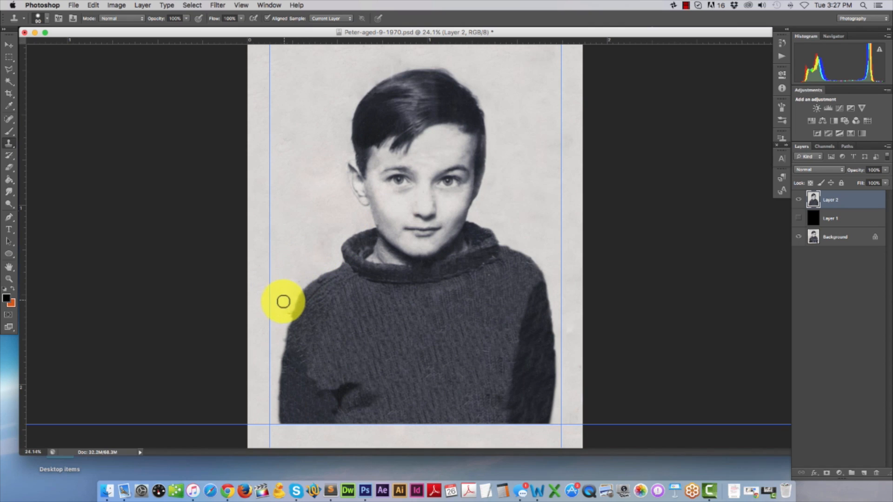
mouse_move(291, 305)
left_mouse_down()
mouse_move(277, 346)
mouse_move(291, 300)
mouse_move(284, 303)
left_mouse_up()
left_click(295, 243, "alt")
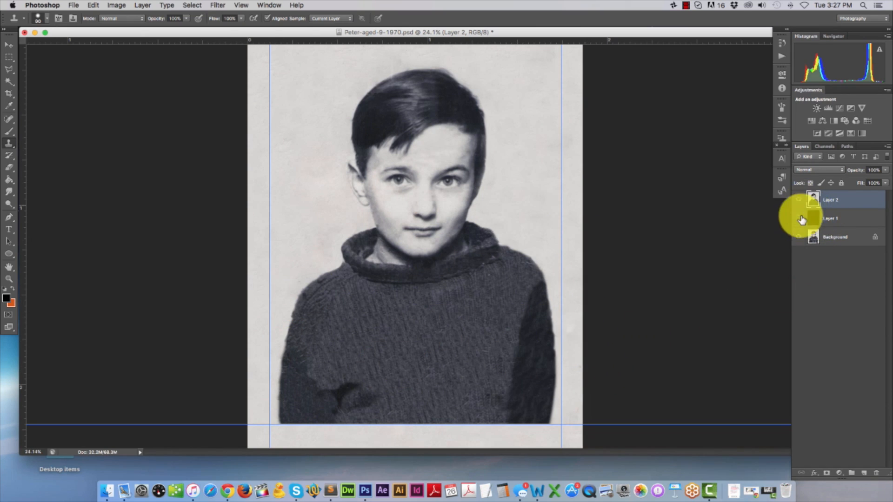
Step: Toggle the visibility of Layer 2 to compare the restored portrait with the original creased photo
left_click(798, 199)
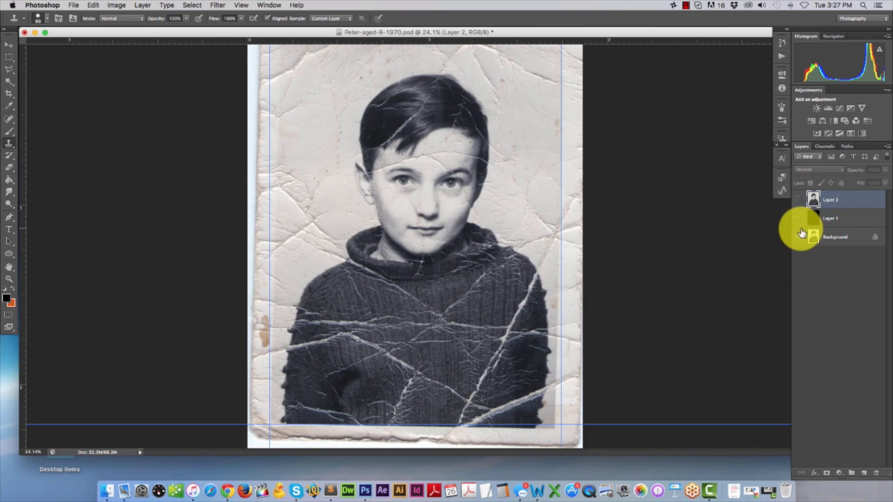
left_click(797, 199)
left_click(798, 200)
left_click(798, 200)
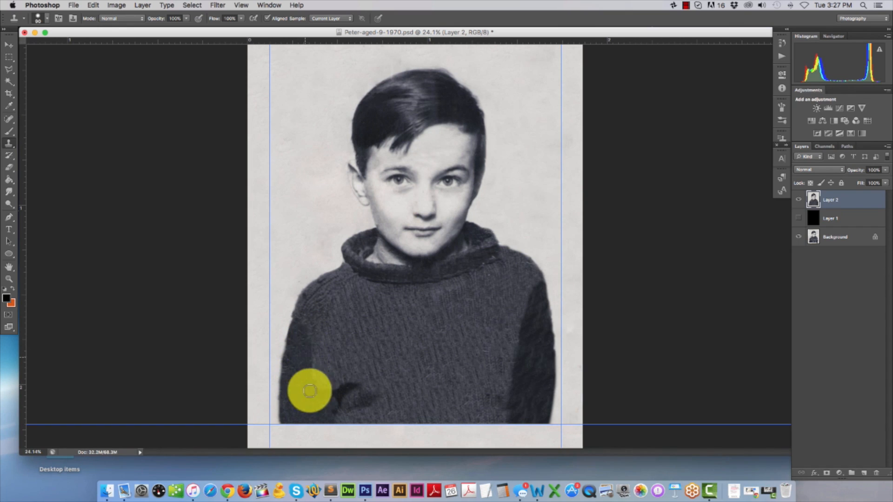
left_click(799, 201)
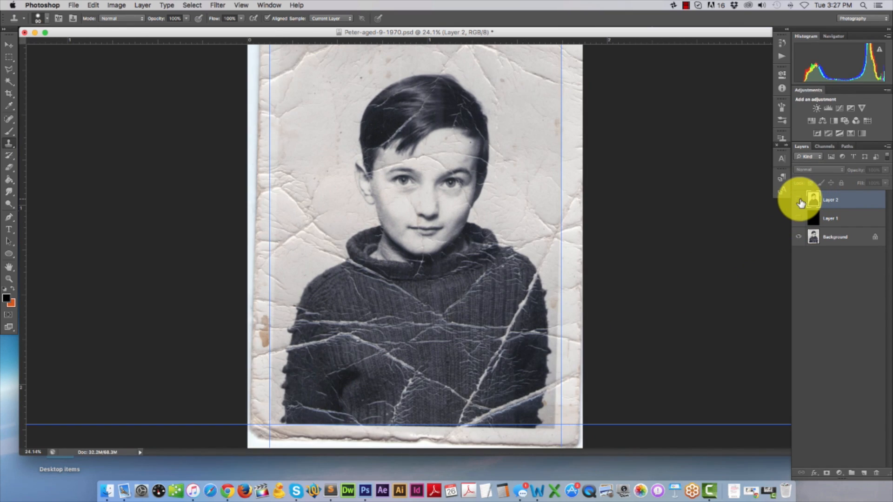
left_click(799, 201)
left_click(799, 201)
left_click(799, 201)
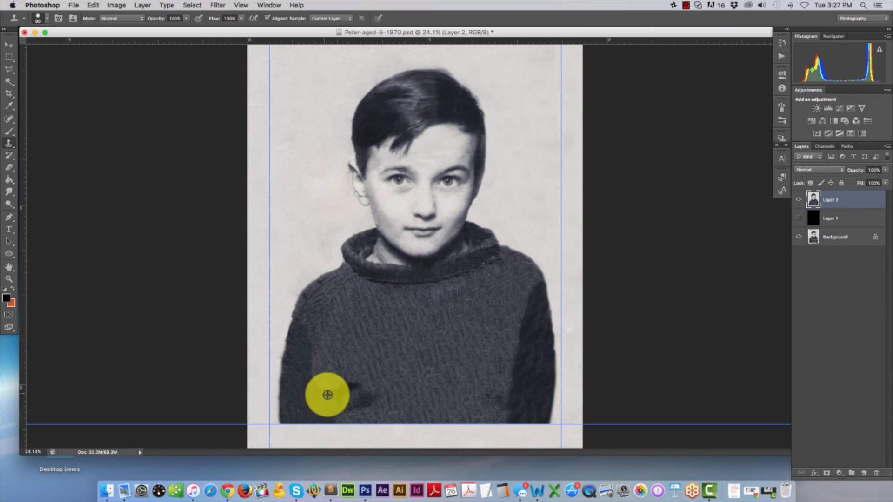